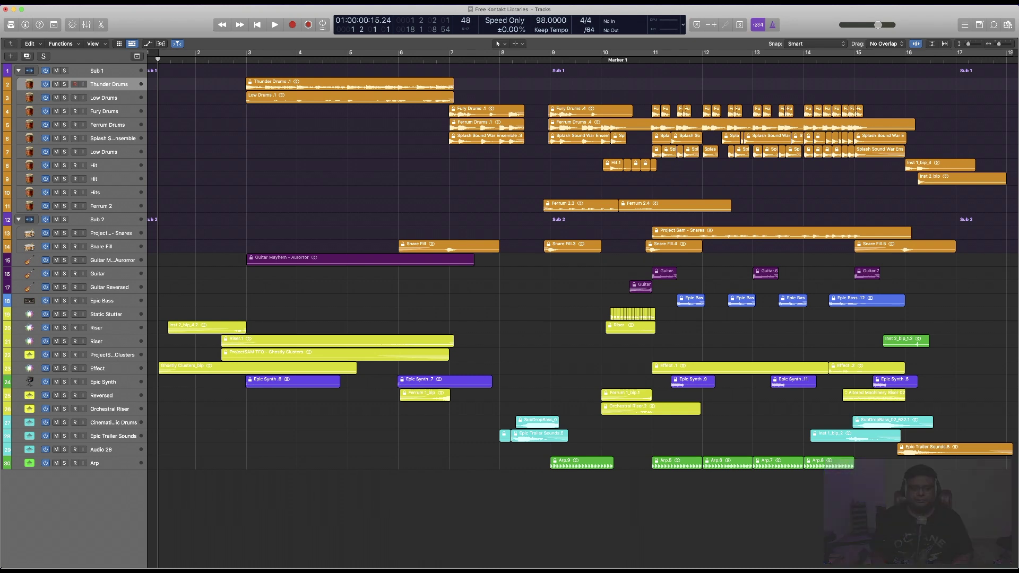
Play the full trailer arrangement from near bar 1 through to the final hits, and stop playback
{"action": "key", "text": "space"}
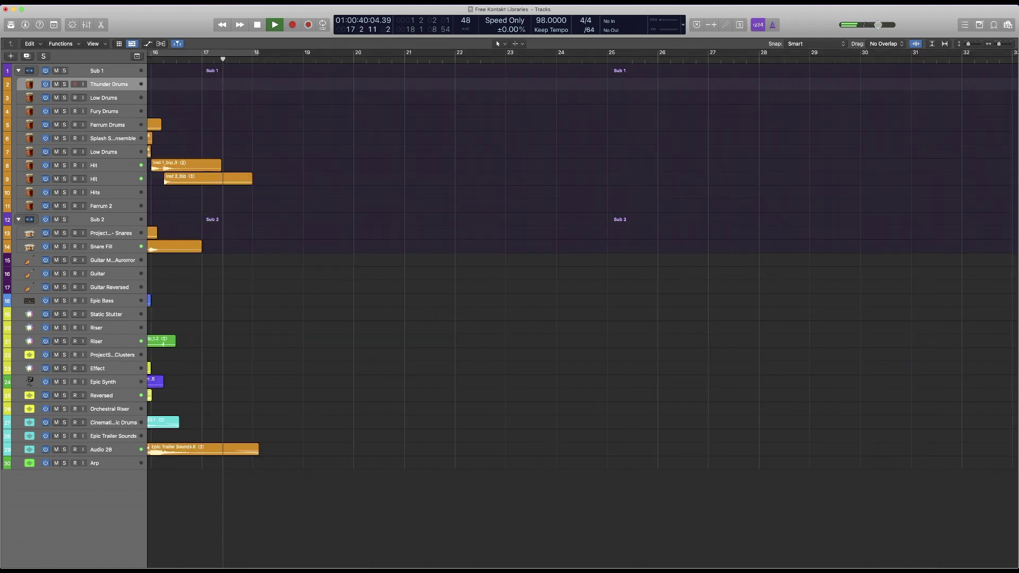
{"action": "key", "text": "space"}
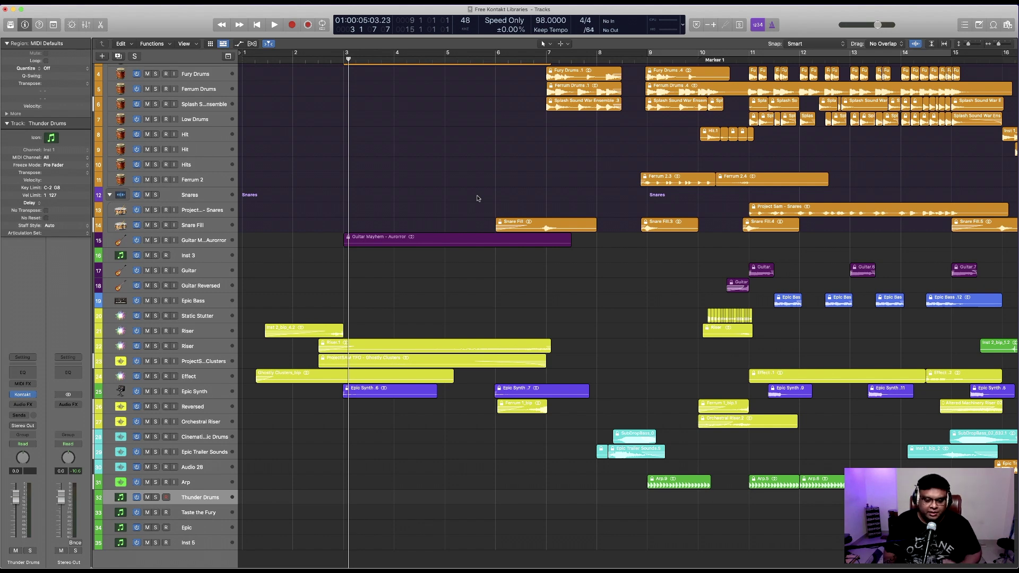
Audition the upper Thunder Drums audio track on its own from bar 3, and clear its solo
{"action": "scroll", "coordinate": [475, 195], "scroll_direction": "up", "scroll_amount": 3}
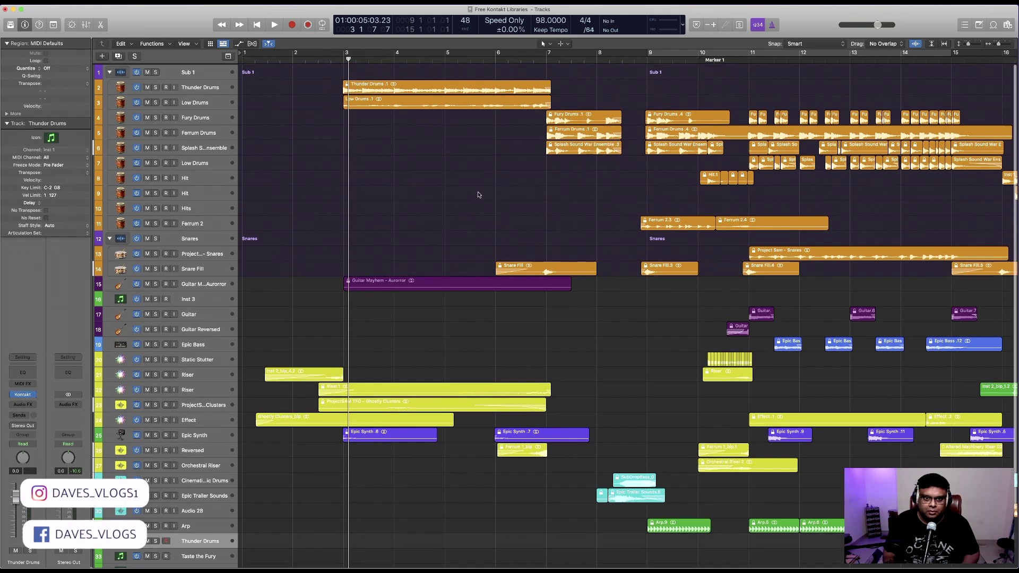
{"action": "left_click", "coordinate": [220, 86]}
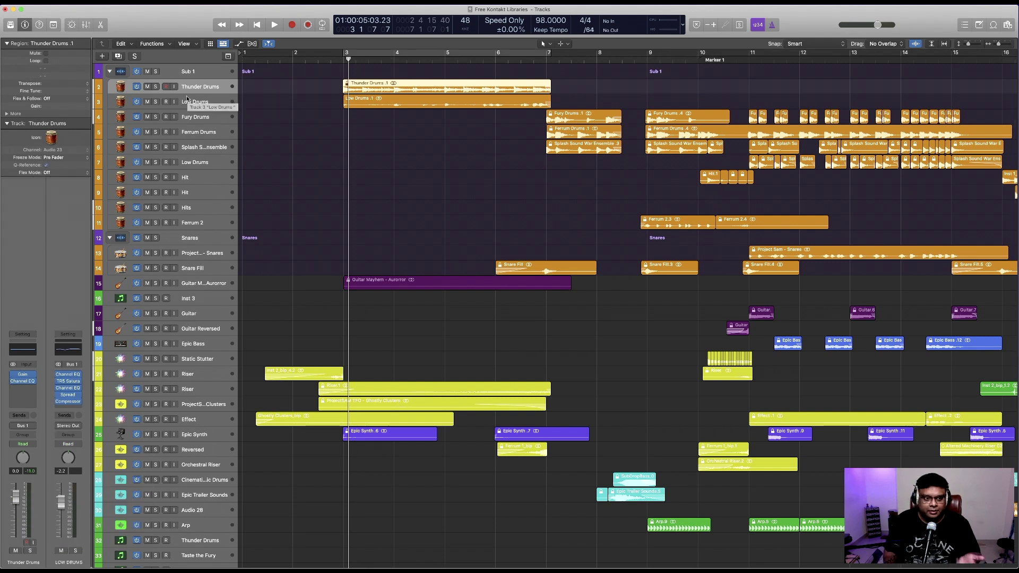
{"action": "left_click", "coordinate": [156, 87]}
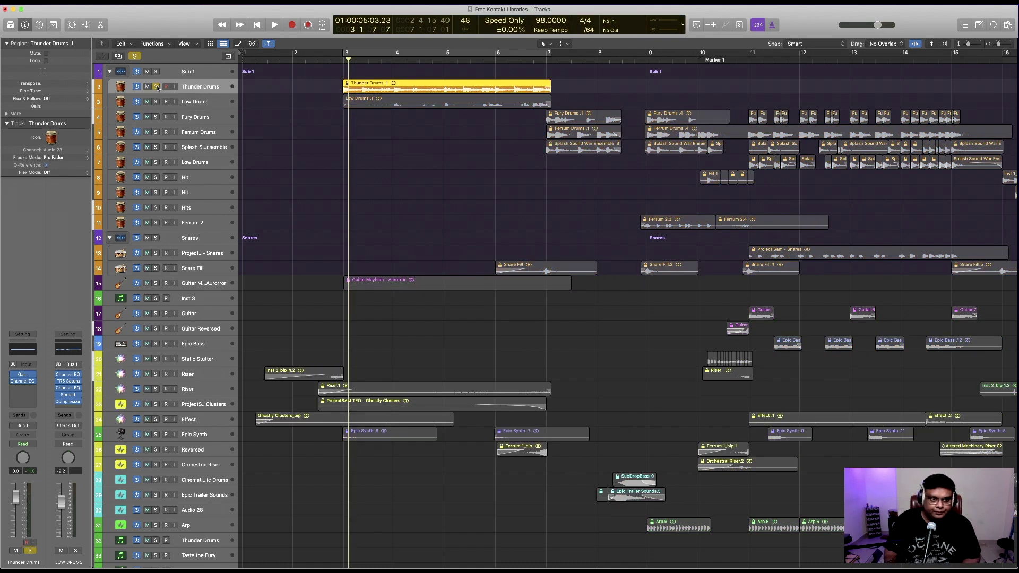
{"action": "key", "text": "space"}
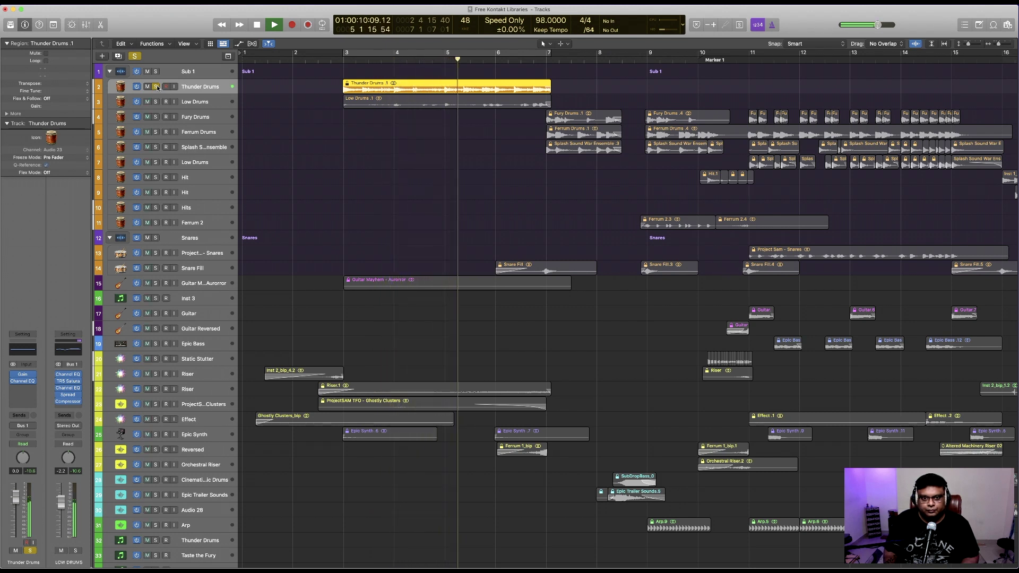
{"action": "key", "text": "space"}
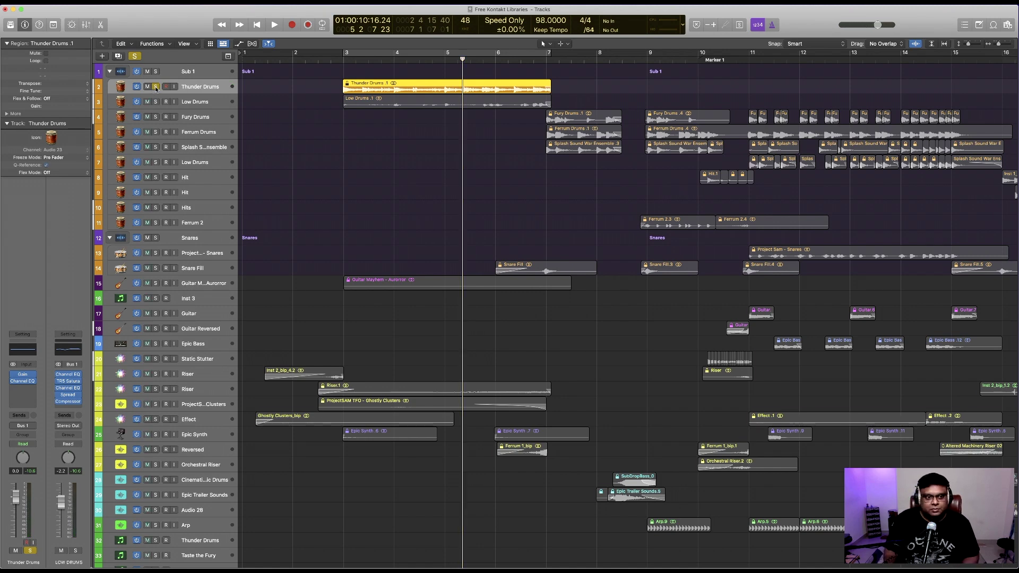
{"action": "left_click", "coordinate": [156, 86]}
View the Kontakt instrument loaded on the Thunder Drums software instrument track, and close its window
{"action": "scroll", "coordinate": [207, 456], "scroll_direction": "down", "scroll_amount": 3}
{"action": "left_click", "coordinate": [207, 474]}
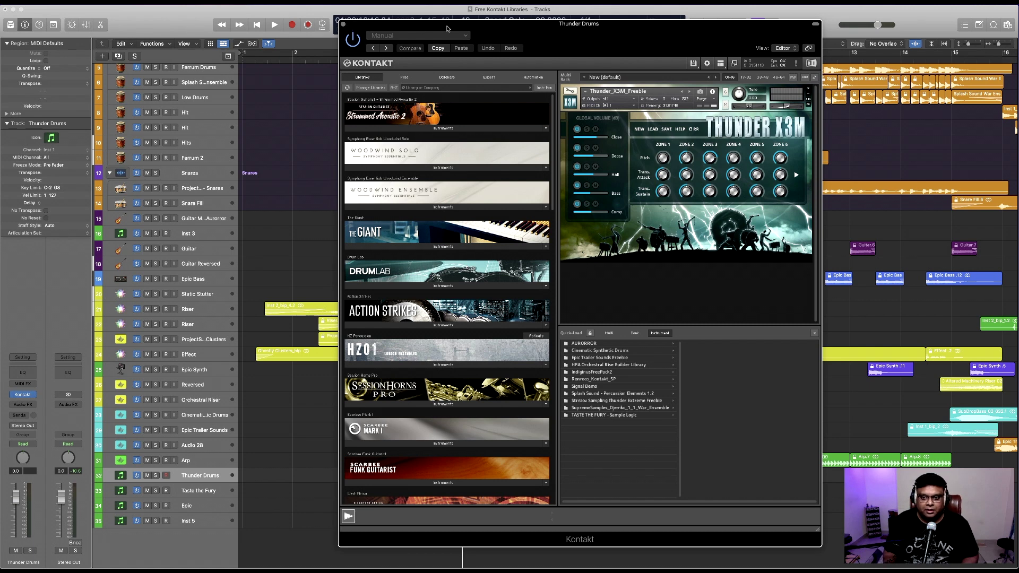
{"action": "left_click_drag", "start_coordinate": [449, 26], "coordinate": [360, 11]}
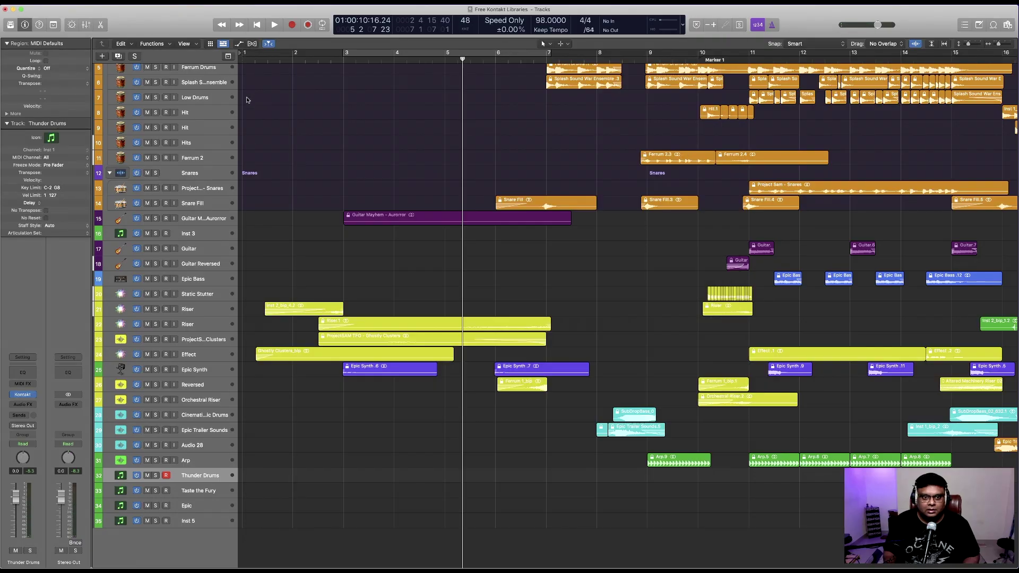
Audition the Low Drums track directly below Thunder Drums in solo, stop playback and clear its solo
{"action": "scroll", "coordinate": [246, 100], "scroll_direction": "up", "scroll_amount": 4}
{"action": "left_click", "coordinate": [156, 102]}
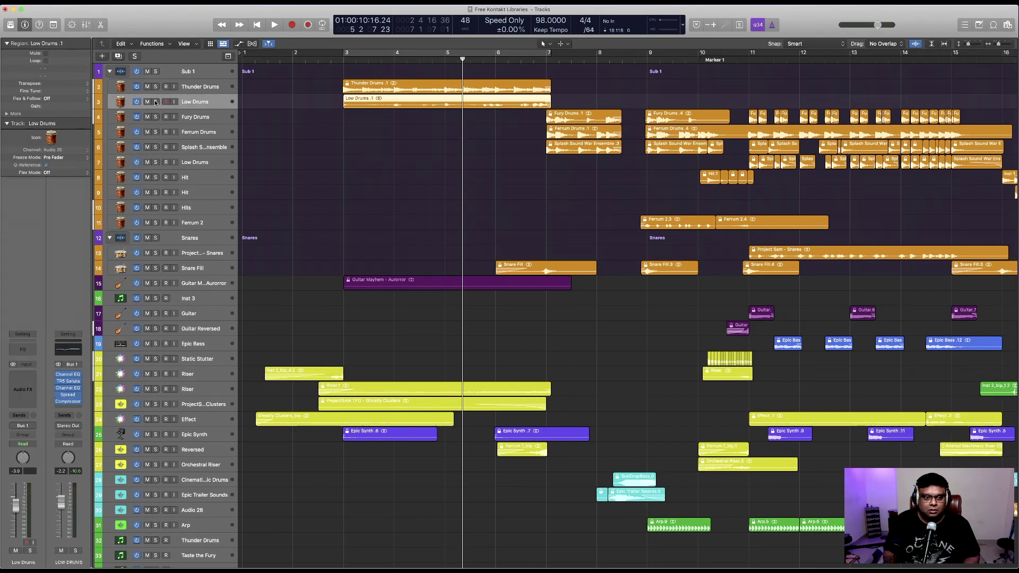
{"action": "left_click", "coordinate": [155, 101]}
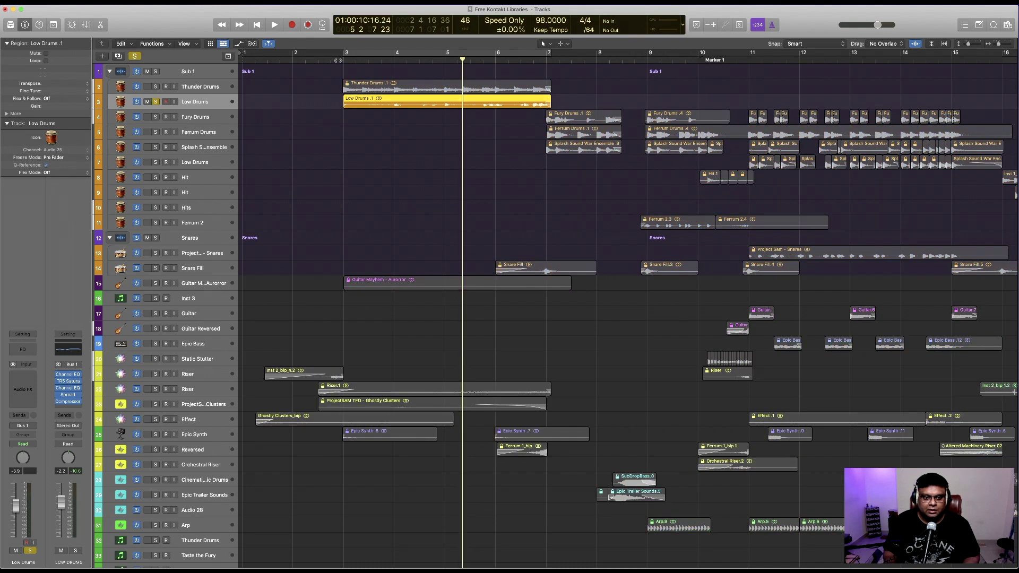
{"action": "key", "text": "space"}
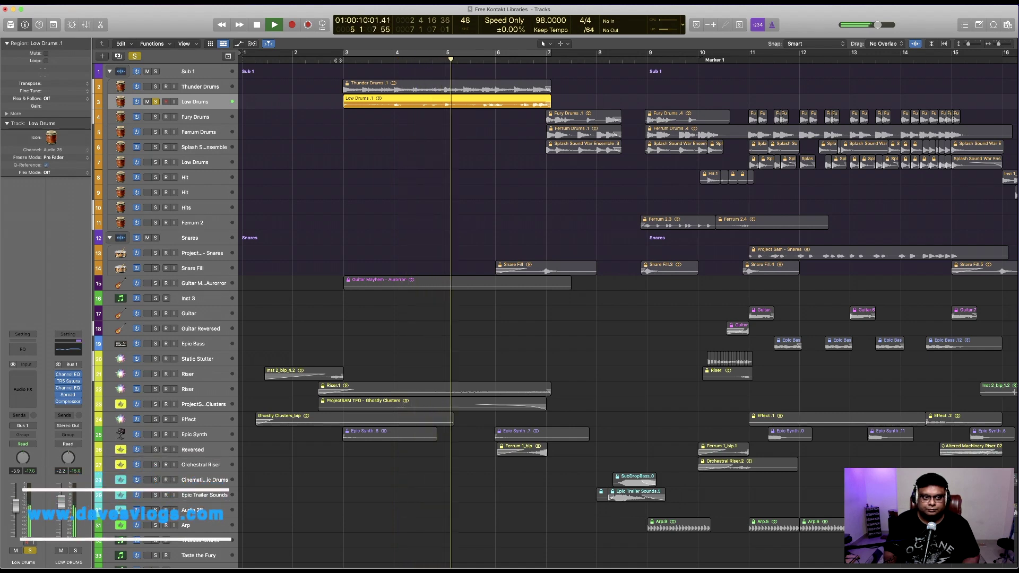
{"action": "key", "text": "space"}
{"action": "key", "text": "s"}
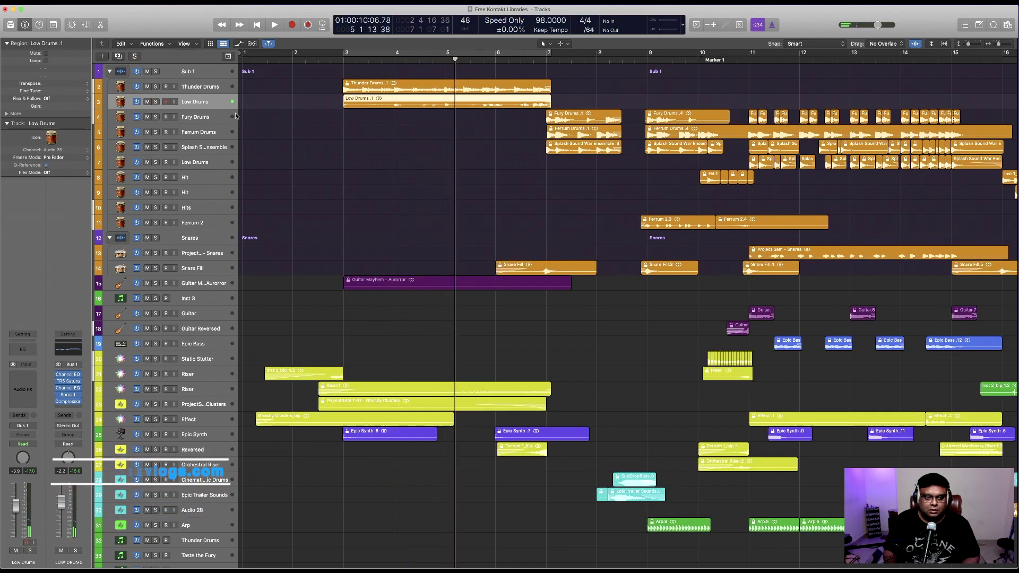
View the Kontakt instrument loaded on the Taste the Fury track, and close its window
{"action": "scroll", "coordinate": [236, 212], "scroll_direction": "down", "scroll_amount": 4}
{"action": "left_click", "coordinate": [199, 490]}
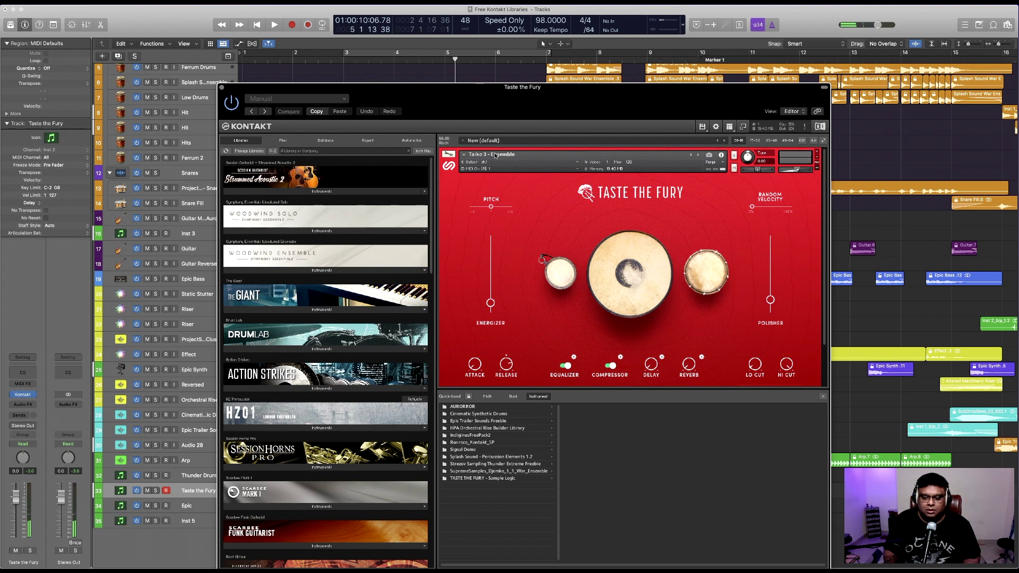
{"action": "left_click", "coordinate": [222, 88]}
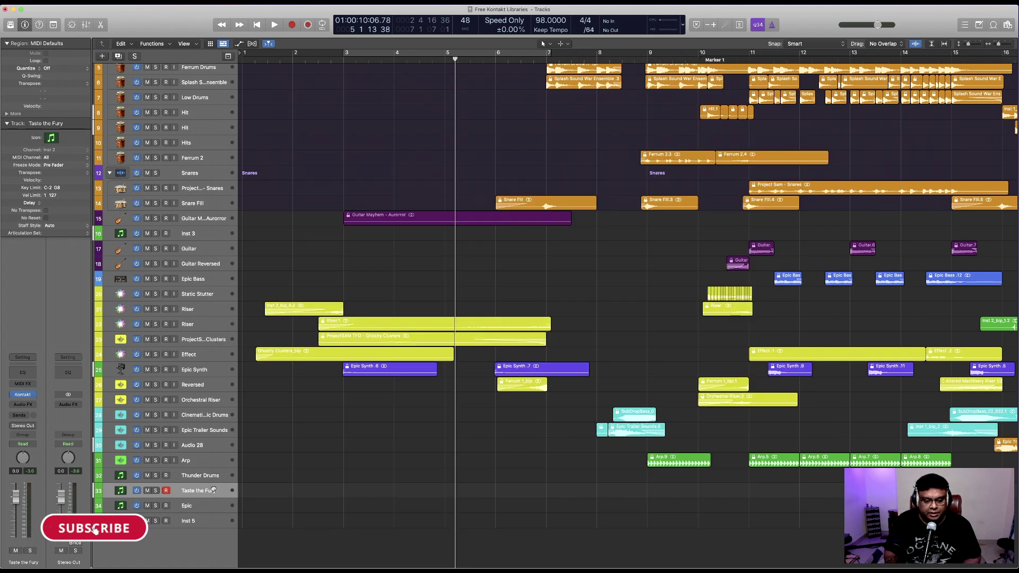
Audition Thunder Drums and the first Low Drums track soloed together, starting just before bar 3
{"action": "scroll", "coordinate": [260, 94], "scroll_direction": "up", "scroll_amount": 4}
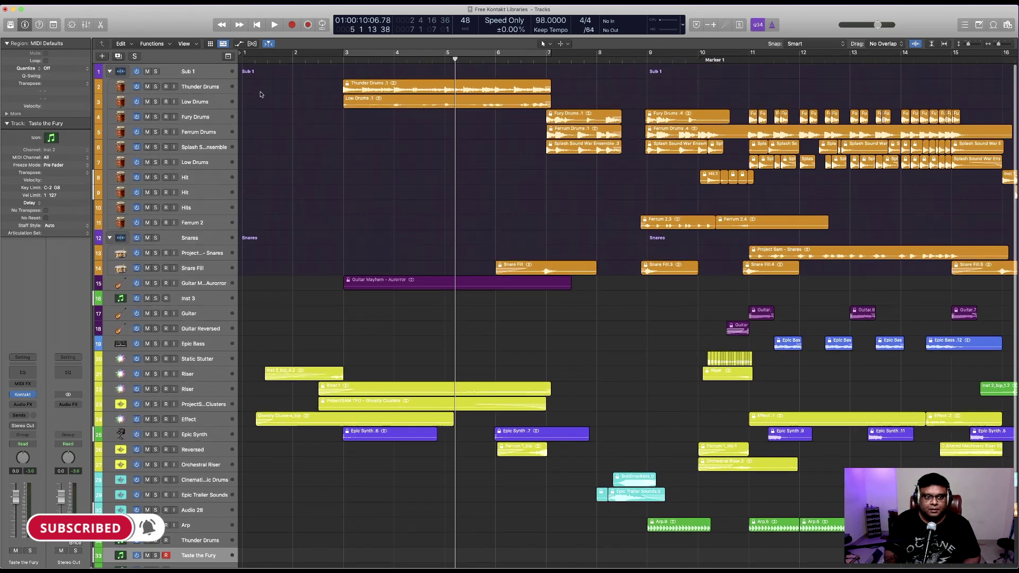
{"action": "left_click", "coordinate": [338, 60]}
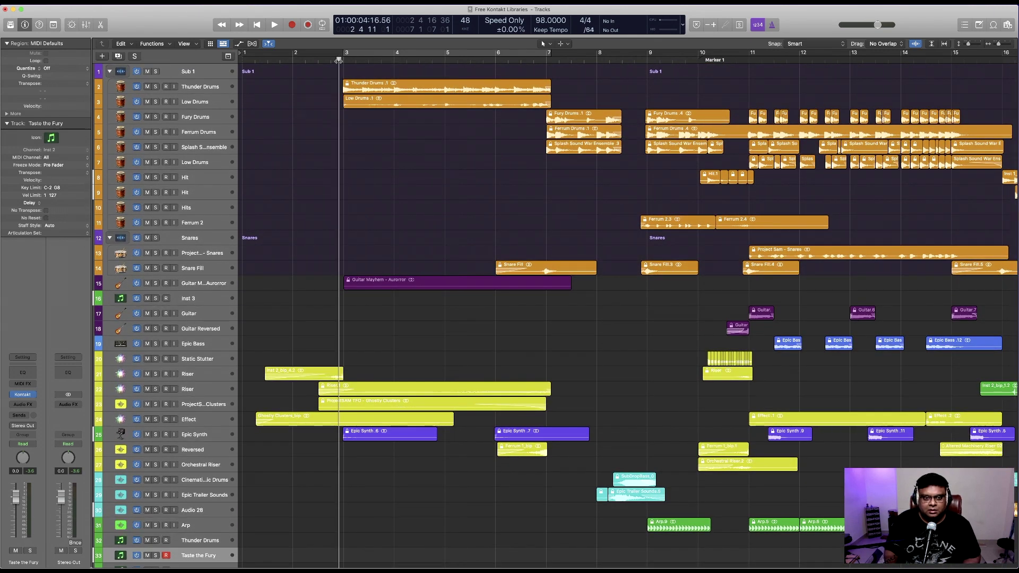
{"action": "left_click_drag", "start_coordinate": [339, 60], "coordinate": [341, 60]}
{"action": "left_click", "coordinate": [155, 86]}
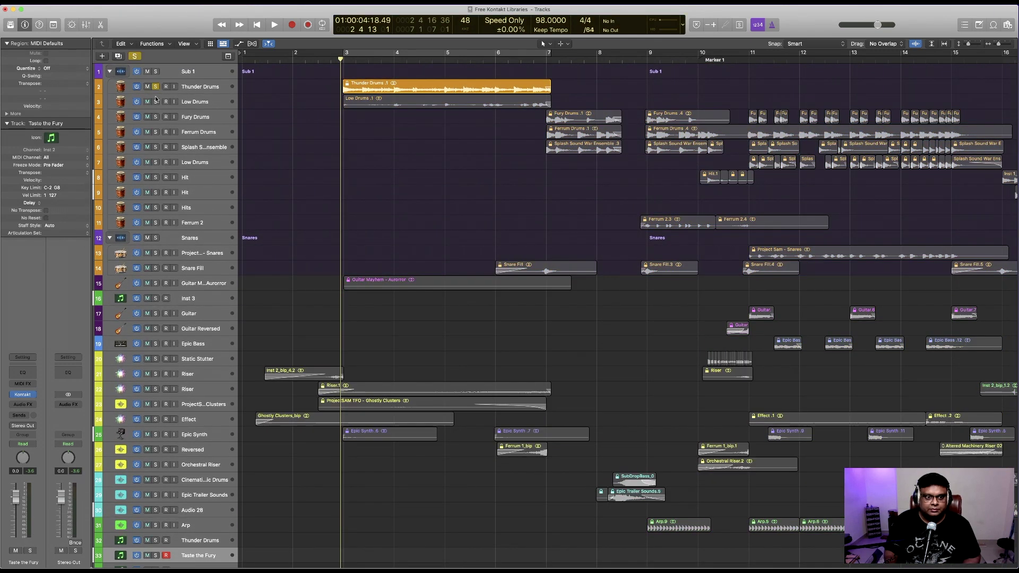
{"action": "left_click", "coordinate": [156, 101]}
{"action": "key", "text": "space"}
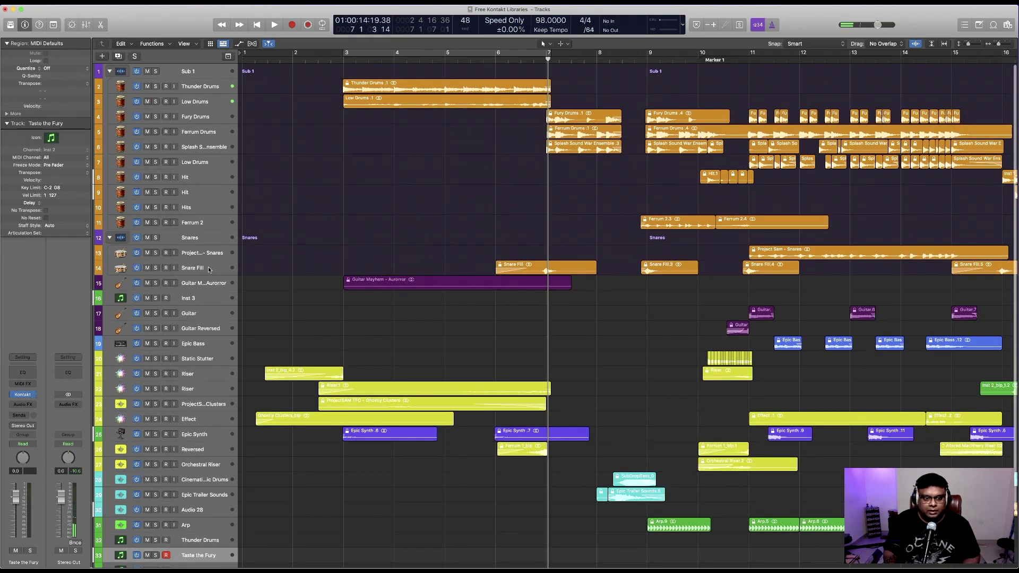
Audition the Snare Fill track in solo from about the middle of bar 6, and clear the solo
{"action": "left_click", "coordinate": [175, 267]}
{"action": "left_click", "coordinate": [156, 268]}
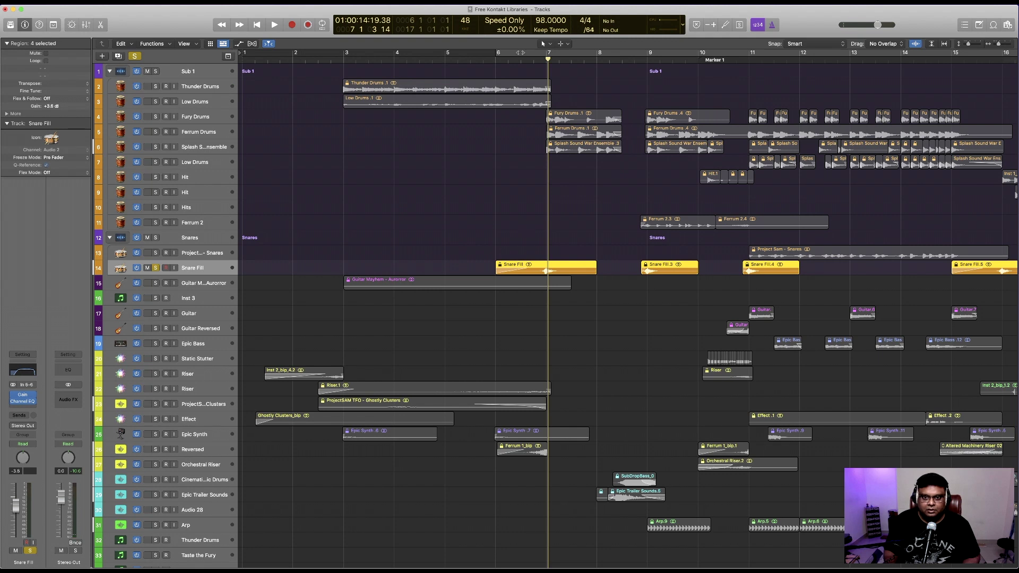
{"action": "left_click", "coordinate": [518, 55]}
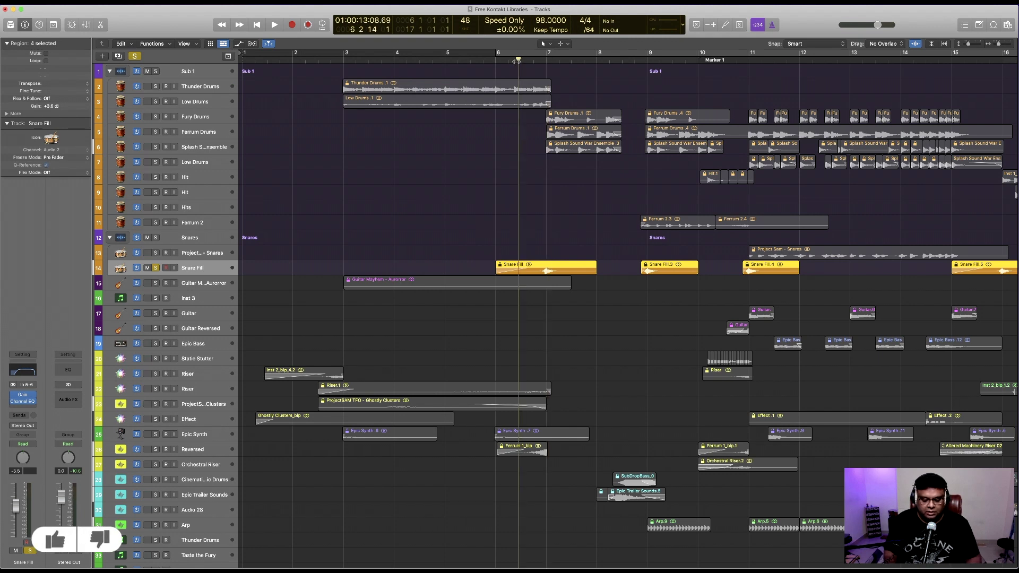
{"action": "key", "text": "space"}
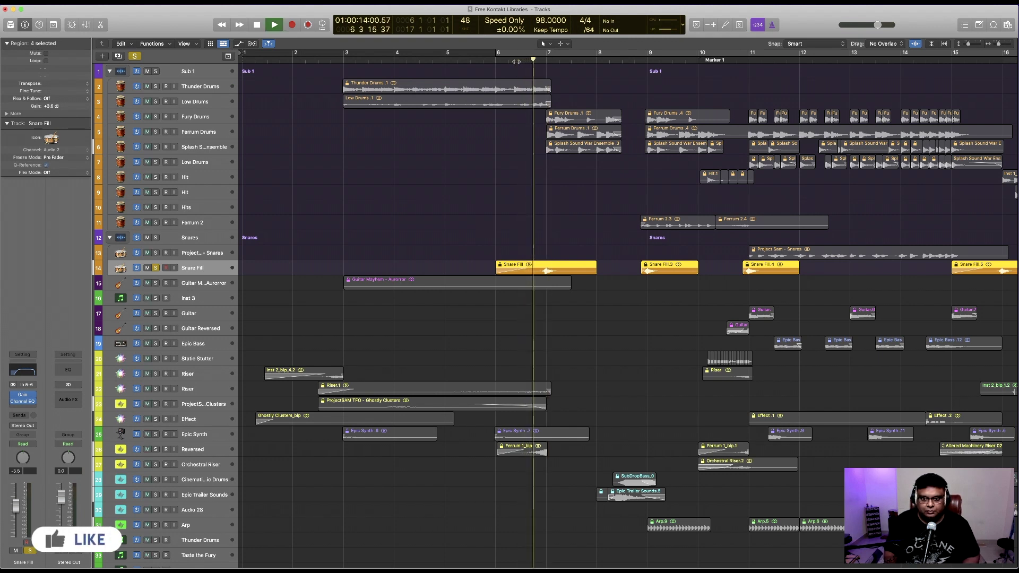
{"action": "key", "text": "space"}
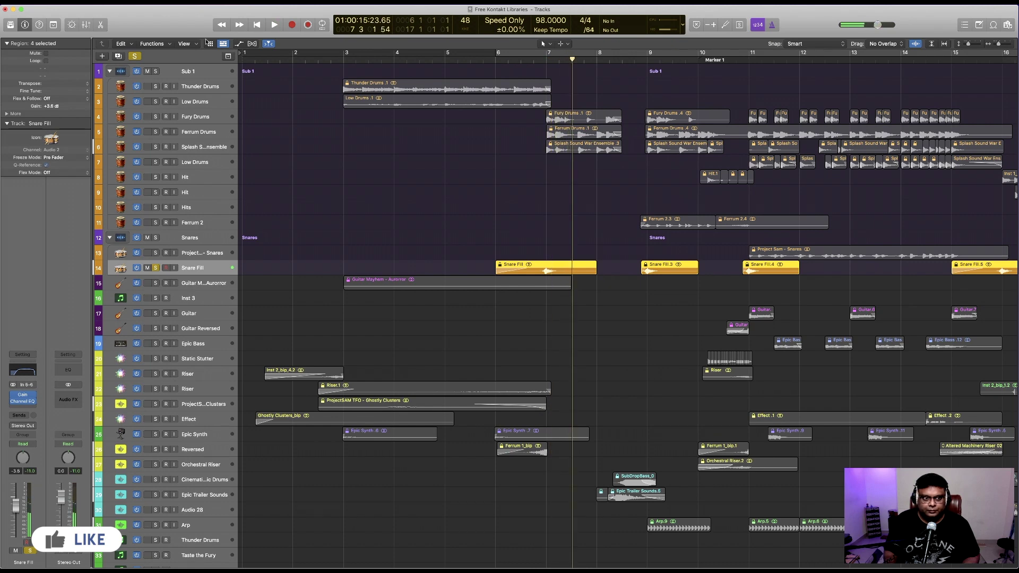
{"action": "left_click", "coordinate": [137, 57]}
Solo the Guitar Mayhem - Aurorror track and play it from just before bar 3
{"action": "scroll", "coordinate": [335, 170], "scroll_direction": "down", "scroll_amount": 1}
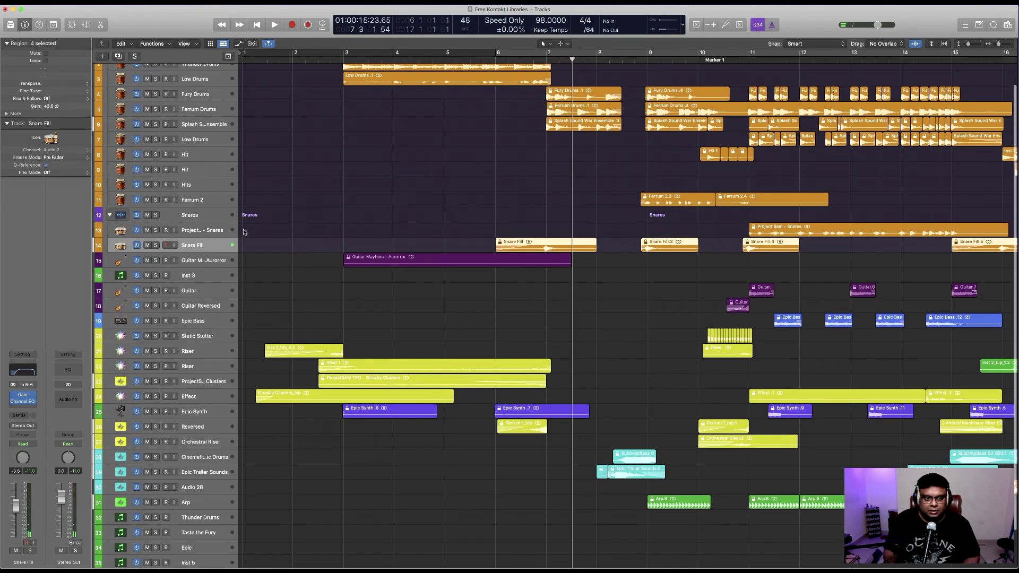
{"action": "left_click", "coordinate": [201, 265]}
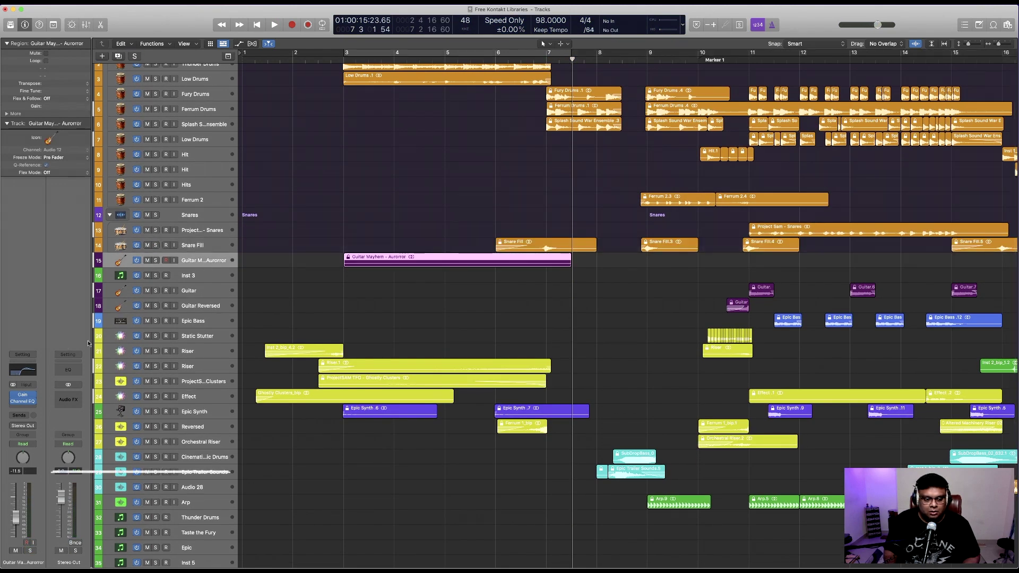
{"action": "left_click", "coordinate": [157, 260]}
{"action": "left_click", "coordinate": [339, 57]}
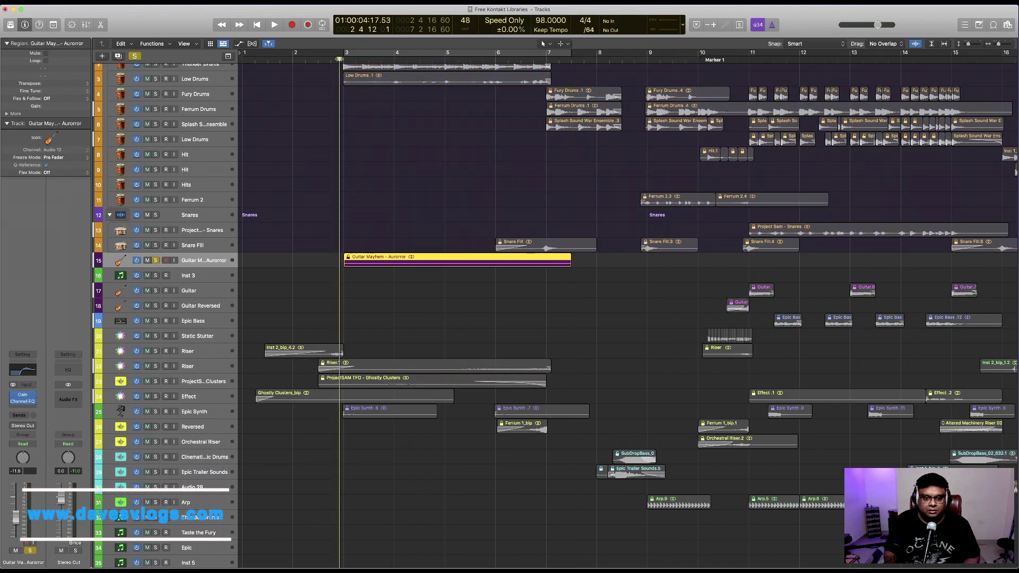
{"action": "key", "text": "space"}
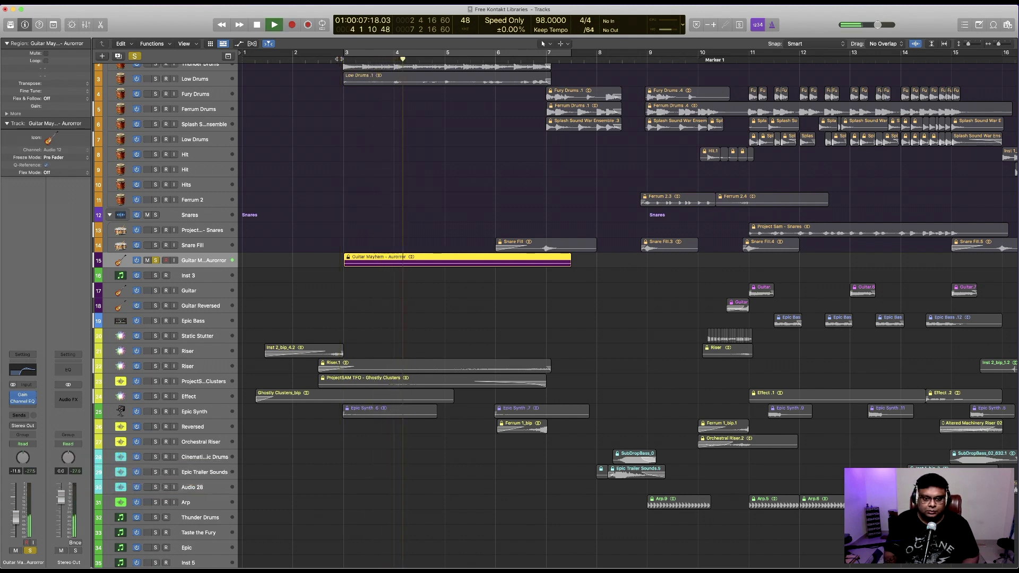
{"action": "key", "text": "space"}
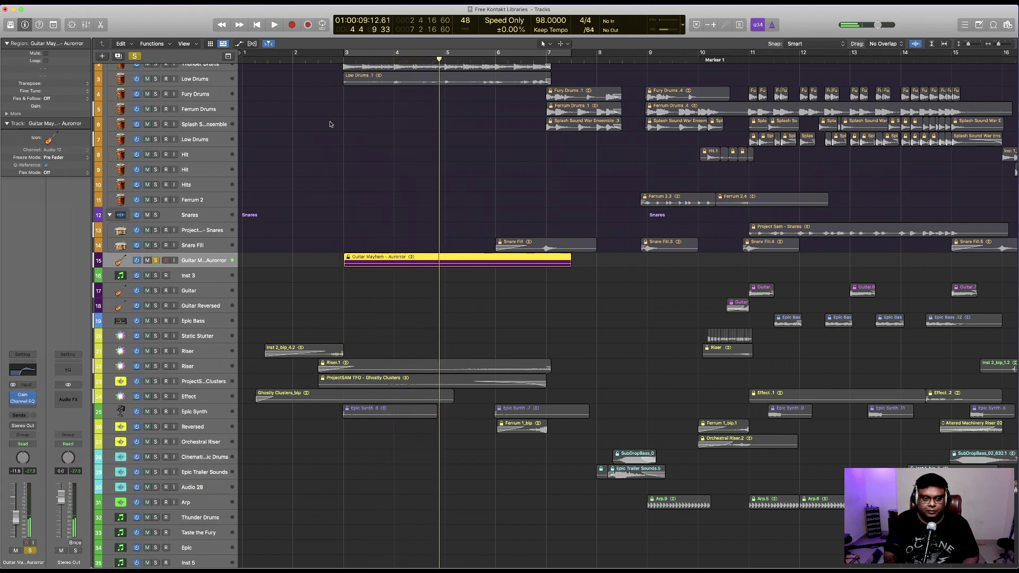
Audition Thunder Drums, Low Drums and Guitar Mayhem together from before bar 3, add Snare Fill during playback, and clear all solos
{"action": "scroll", "coordinate": [155, 87], "scroll_direction": "up", "scroll_amount": 2}
{"action": "left_click_drag", "start_coordinate": [155, 86], "coordinate": [155, 101]}
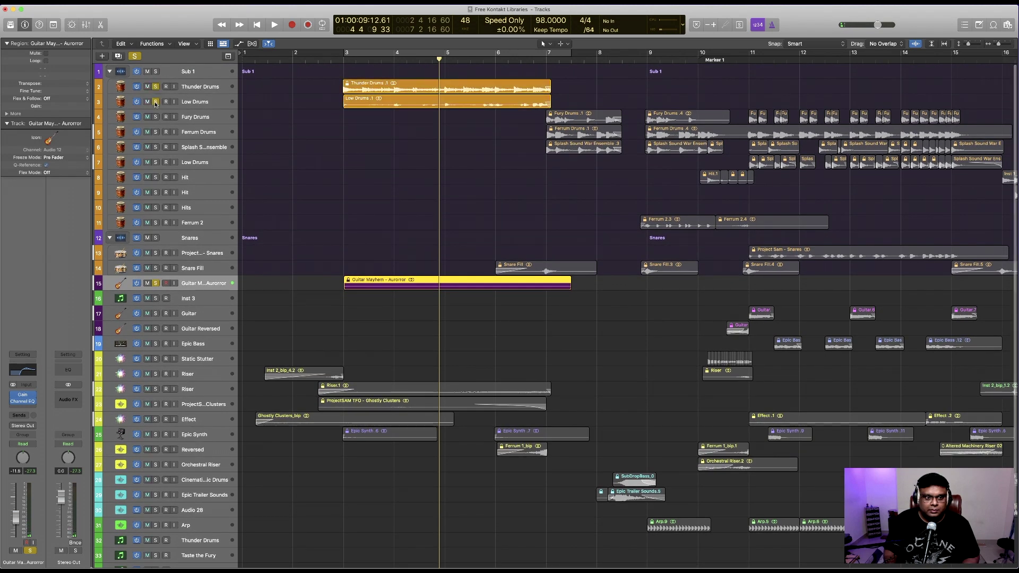
{"action": "scroll", "coordinate": [366, 123], "scroll_direction": "down", "scroll_amount": 1}
{"action": "left_click", "coordinate": [330, 58]}
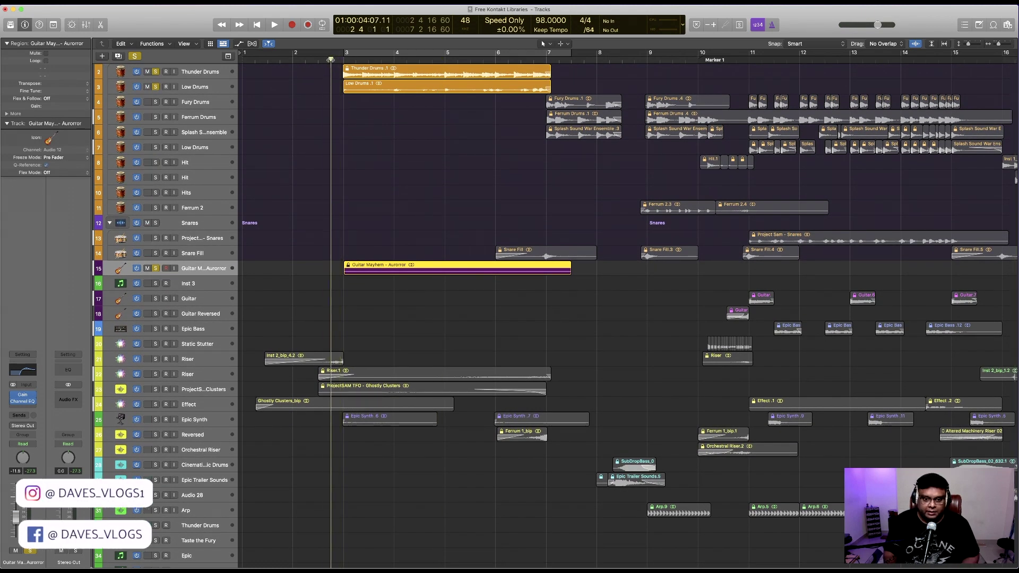
{"action": "key", "text": "space"}
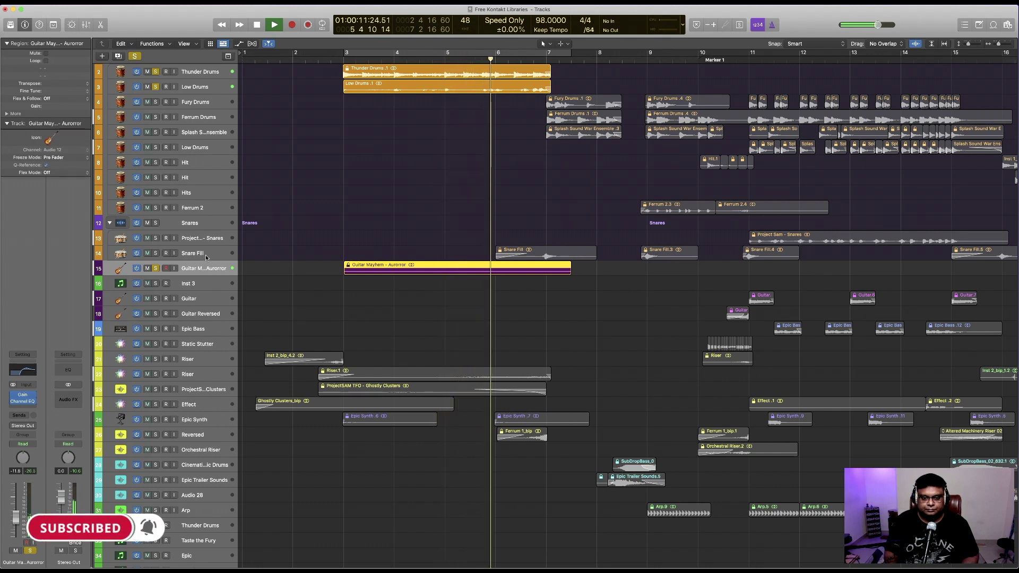
{"action": "left_click", "coordinate": [155, 253]}
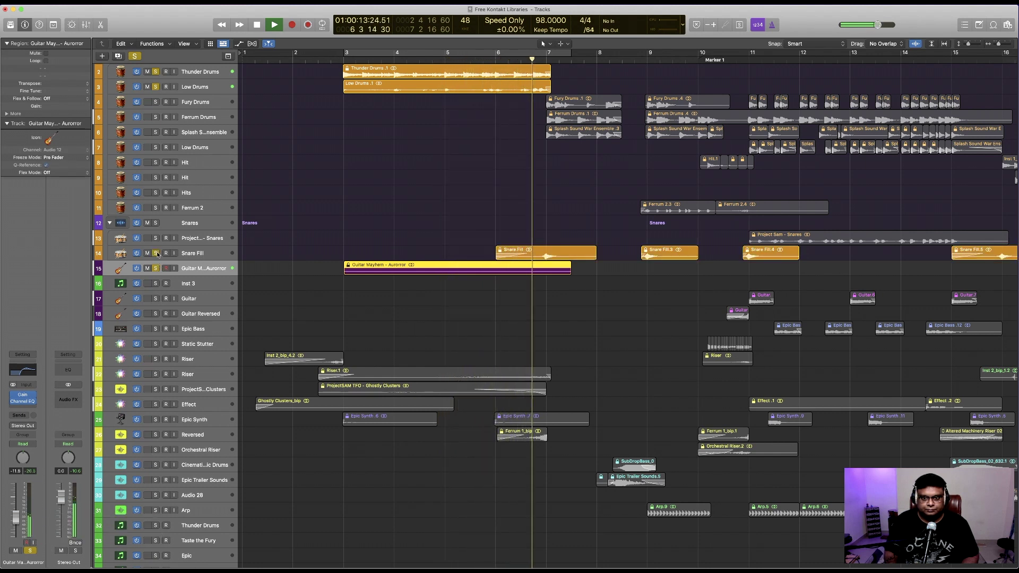
{"action": "left_click", "coordinate": [155, 254]}
{"action": "scroll", "coordinate": [309, 234], "scroll_direction": "down", "scroll_amount": 1}
{"action": "key", "text": "space"}
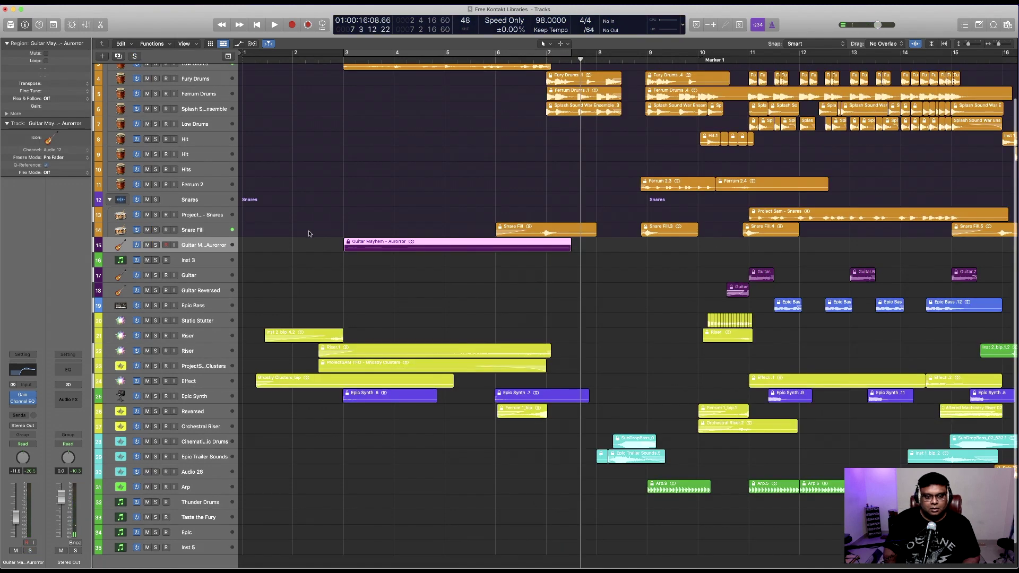
{"action": "left_click", "coordinate": [274, 290]}
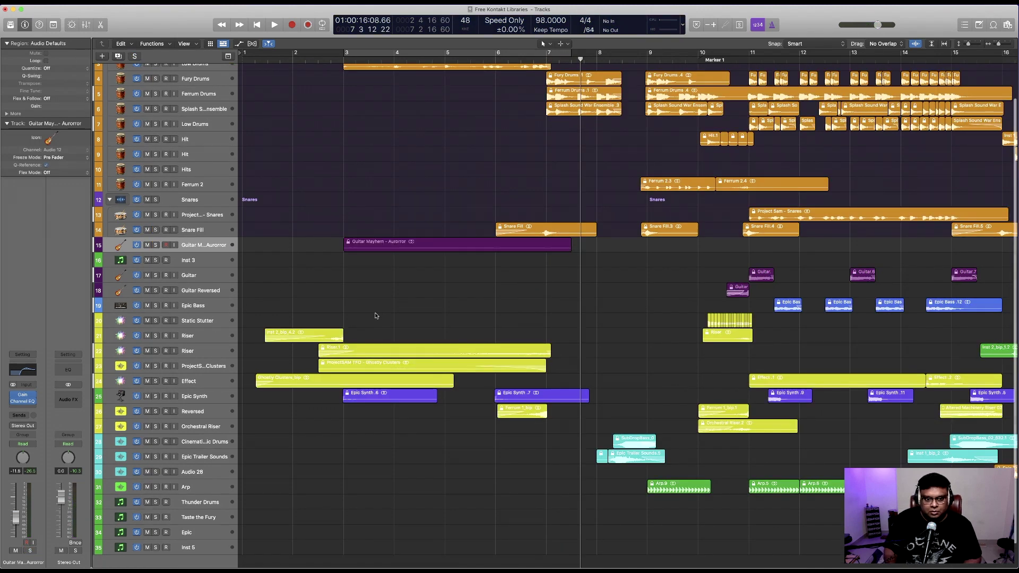
{"action": "left_click", "coordinate": [154, 340]}
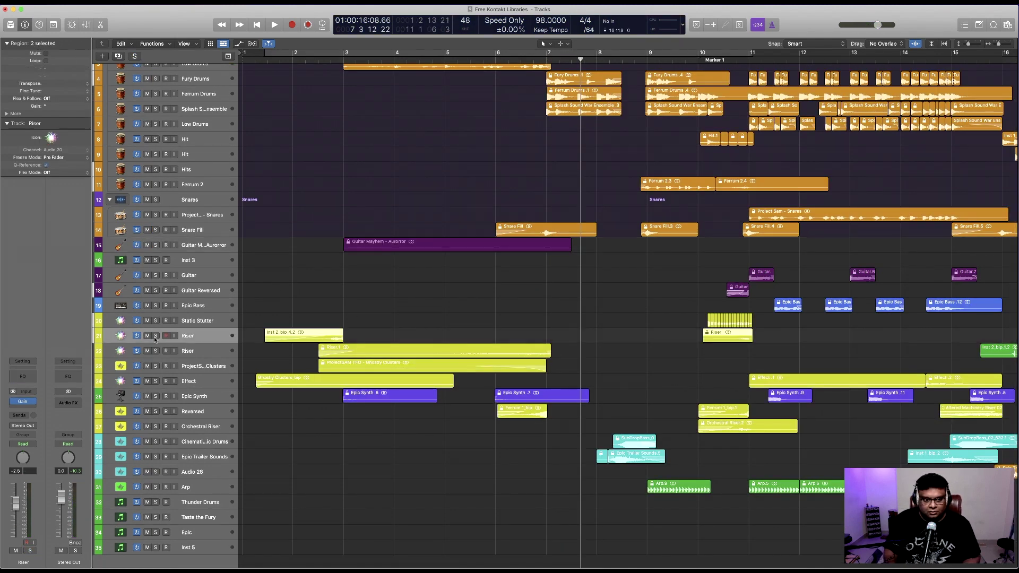
{"action": "left_click", "coordinate": [155, 336]}
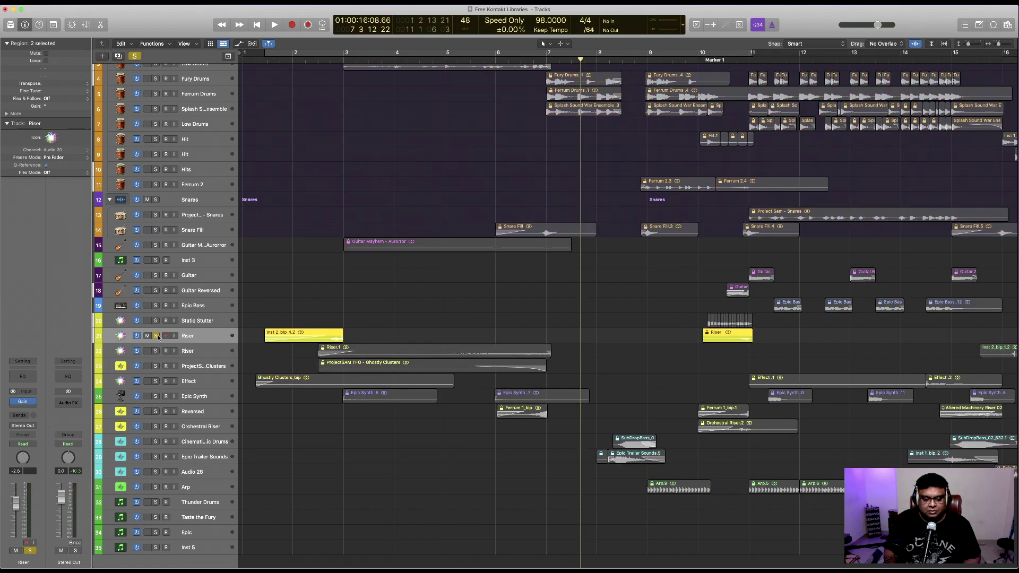
{"action": "left_click", "coordinate": [156, 336]}
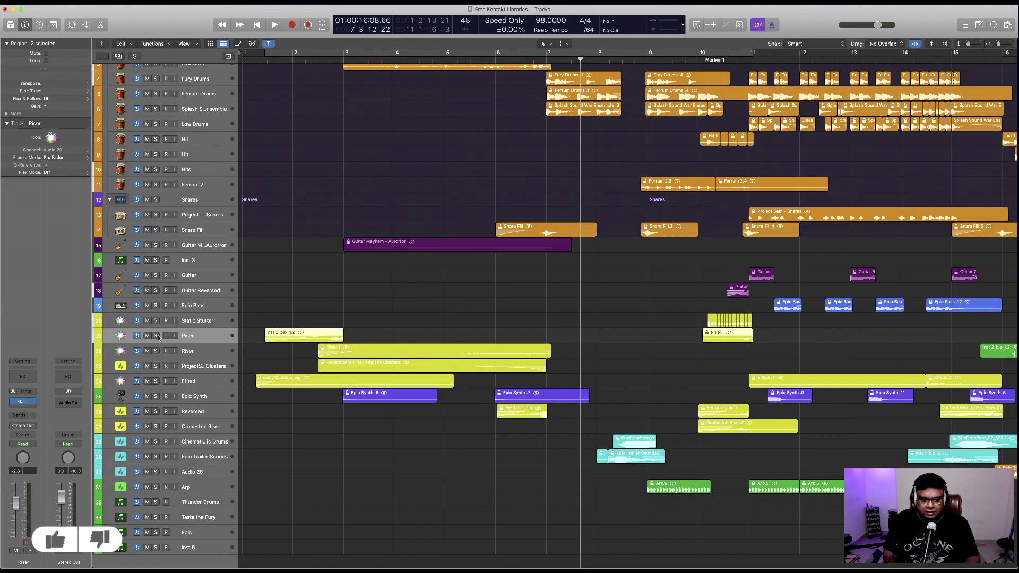
Solo the Thunder Drums instrument track and record a short MIDI region on it from bar 3 to about bar 5
{"action": "scroll", "coordinate": [478, 97], "scroll_direction": "up", "scroll_amount": 3}
{"action": "scroll", "coordinate": [478, 96], "scroll_direction": "down", "scroll_amount": 2}
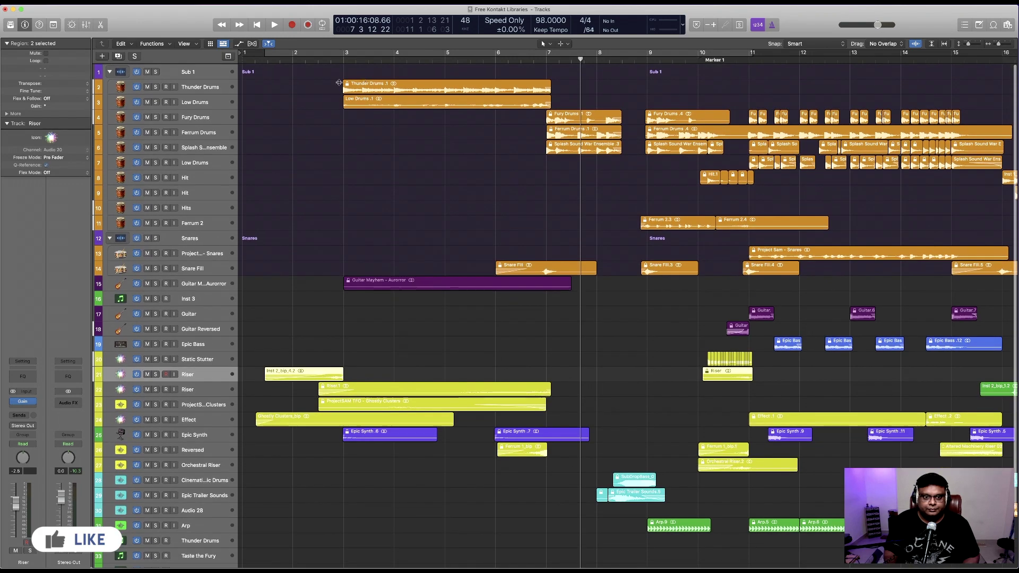
{"action": "scroll", "coordinate": [247, 489], "scroll_direction": "down", "scroll_amount": 3}
{"action": "left_click", "coordinate": [200, 475]}
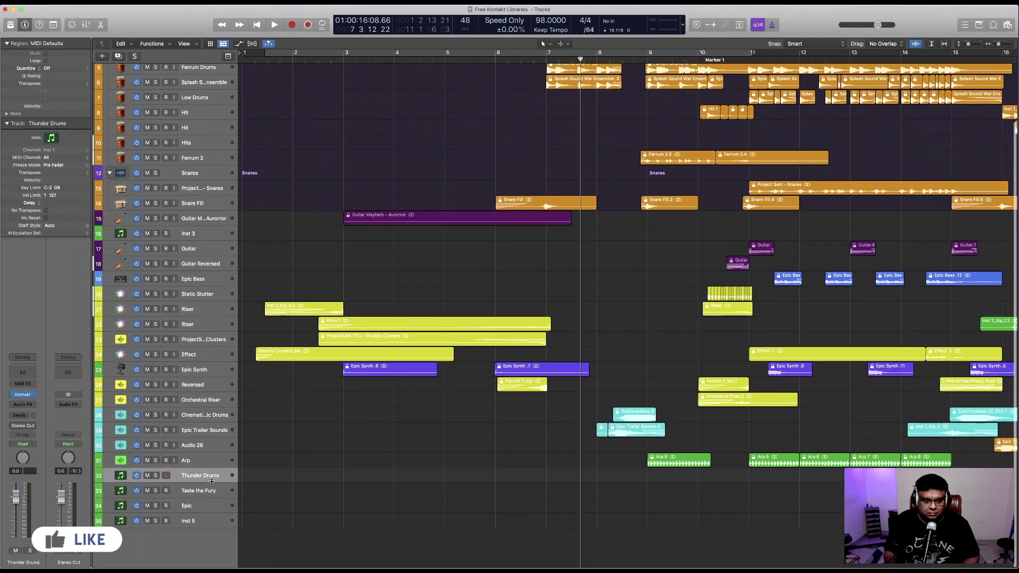
{"action": "left_click", "coordinate": [156, 475]}
{"action": "key", "text": "space"}
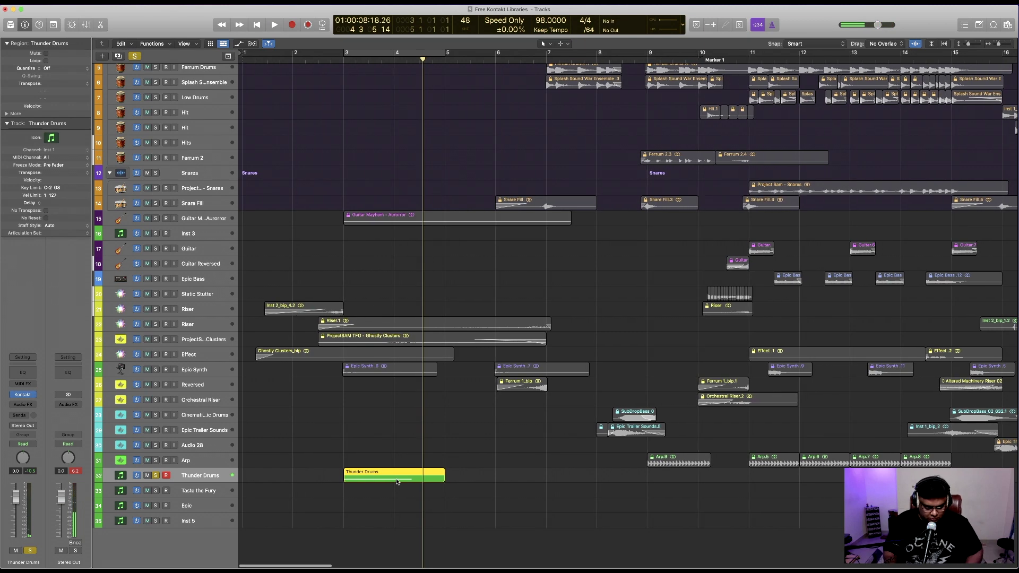
Bounce the Thunder Drums region in place to a new track with the source muted, and reverse the bounced audio file
{"action": "key", "text": "ctrl+b"}
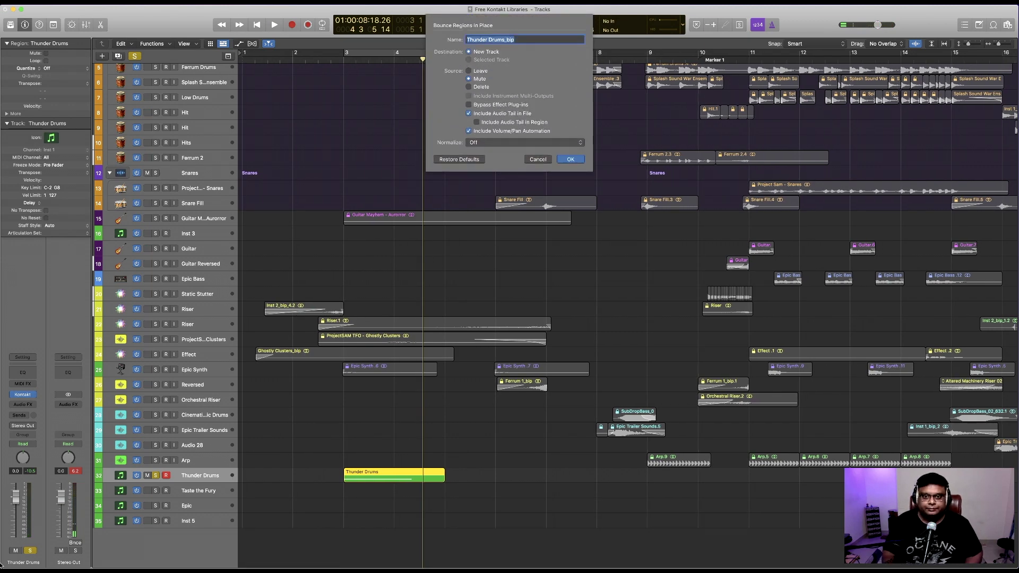
{"action": "left_click", "coordinate": [582, 161]}
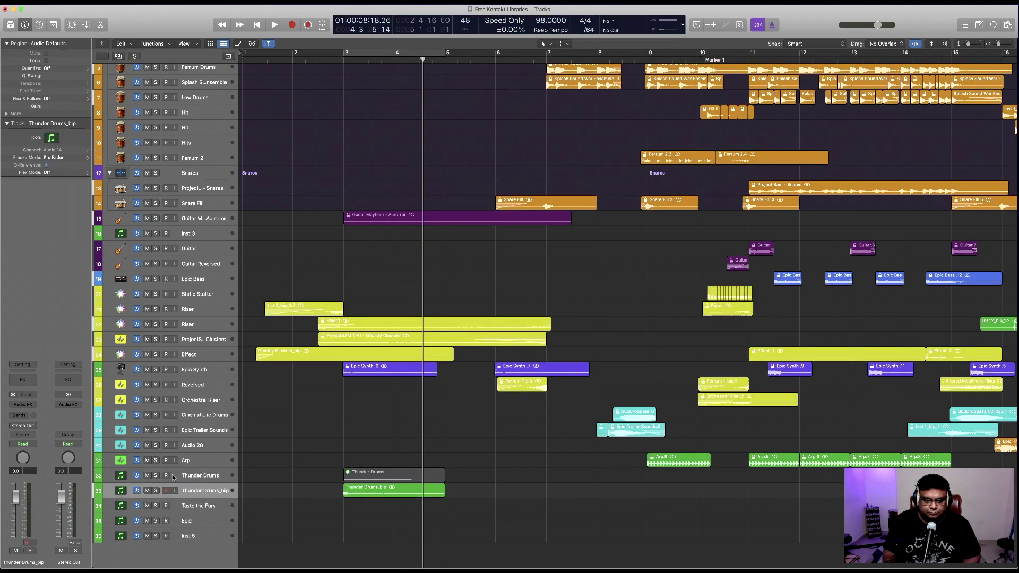
{"action": "double_click", "coordinate": [378, 489]}
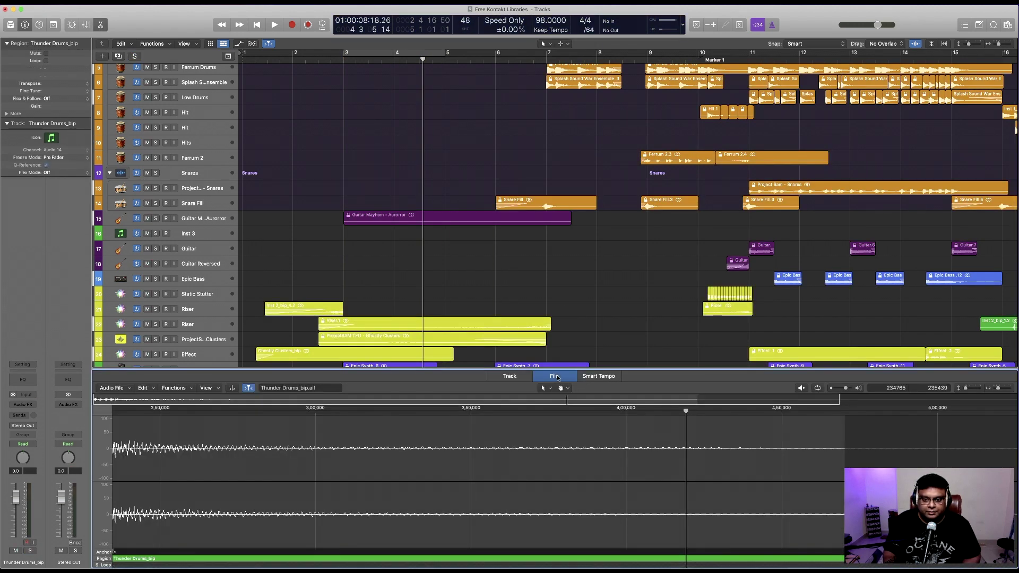
{"action": "left_click", "coordinate": [175, 388]}
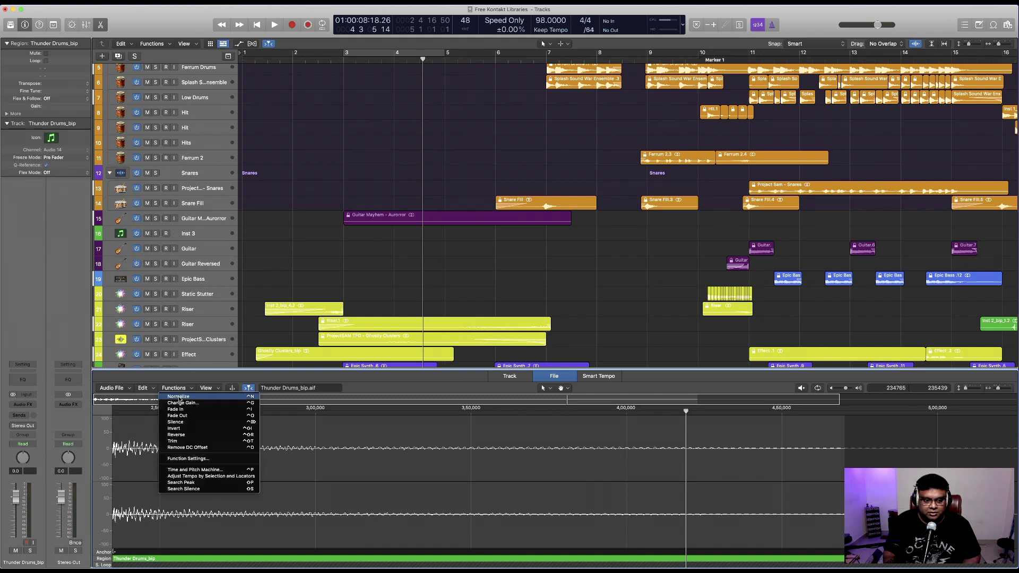
{"action": "left_click", "coordinate": [177, 435]}
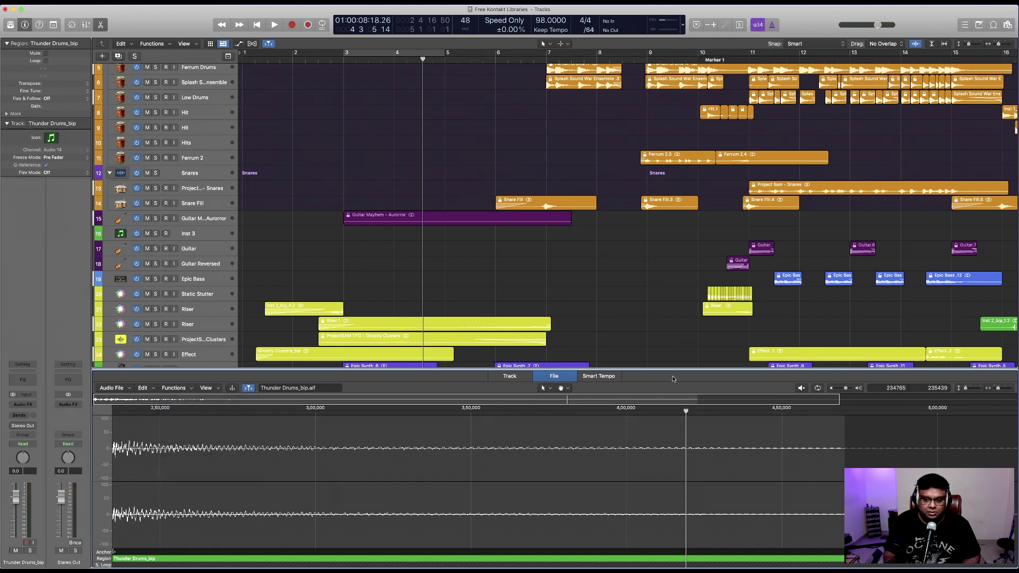
{"action": "key", "text": "e"}
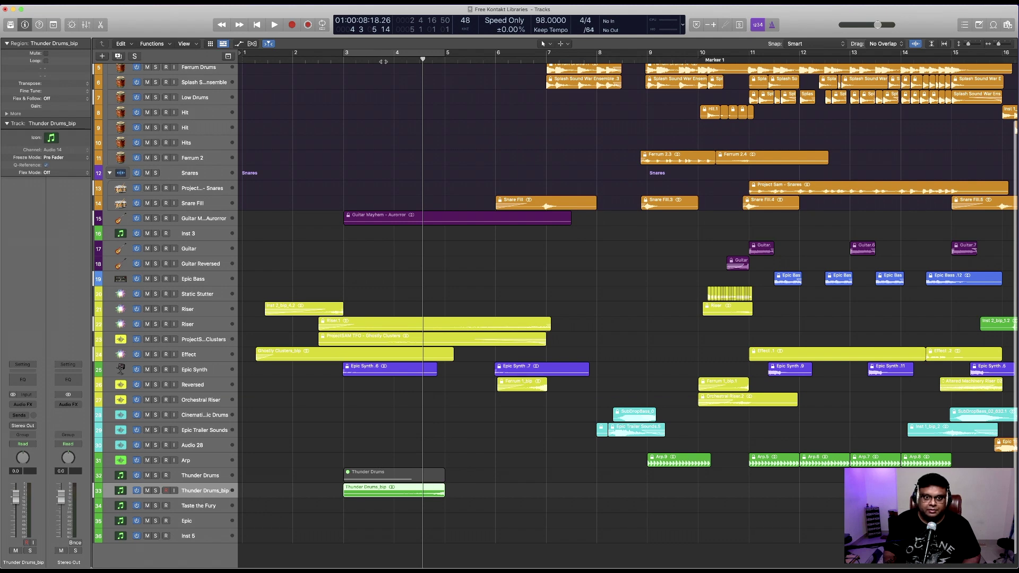
Audition the reversed Thunder Drums bounce in solo from the middle of bar 4, and clear the solo
{"action": "key", "text": "space"}
{"action": "left_click", "coordinate": [158, 489]}
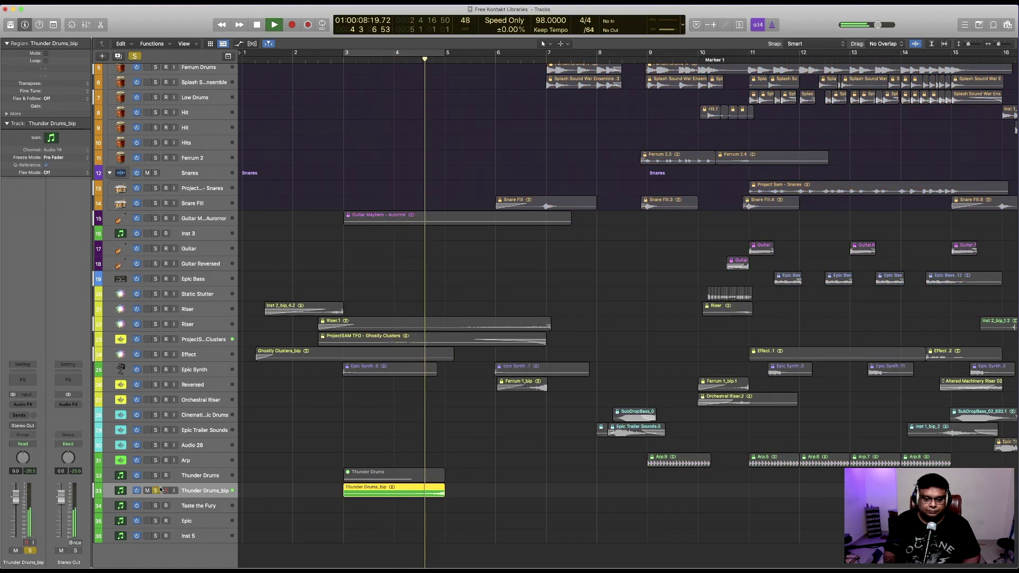
{"action": "key", "text": "space"}
{"action": "left_click", "coordinate": [155, 490]}
Audition the upper Riser track in solo from just before bar 2, and clear the solo
{"action": "left_click", "coordinate": [202, 312]}
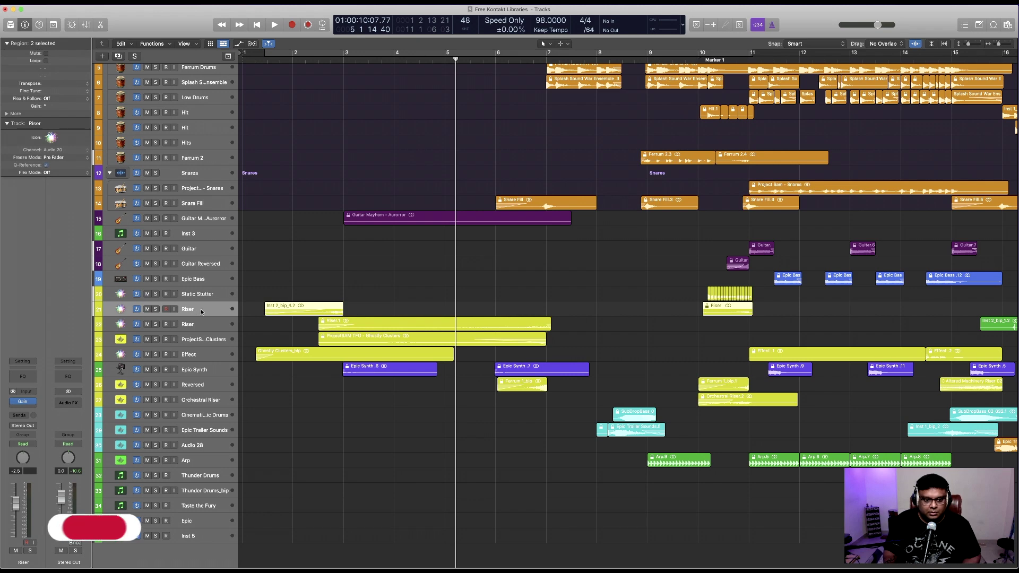
{"action": "scroll", "coordinate": [531, 292], "scroll_direction": "up", "scroll_amount": 3}
{"action": "left_click", "coordinate": [291, 53]}
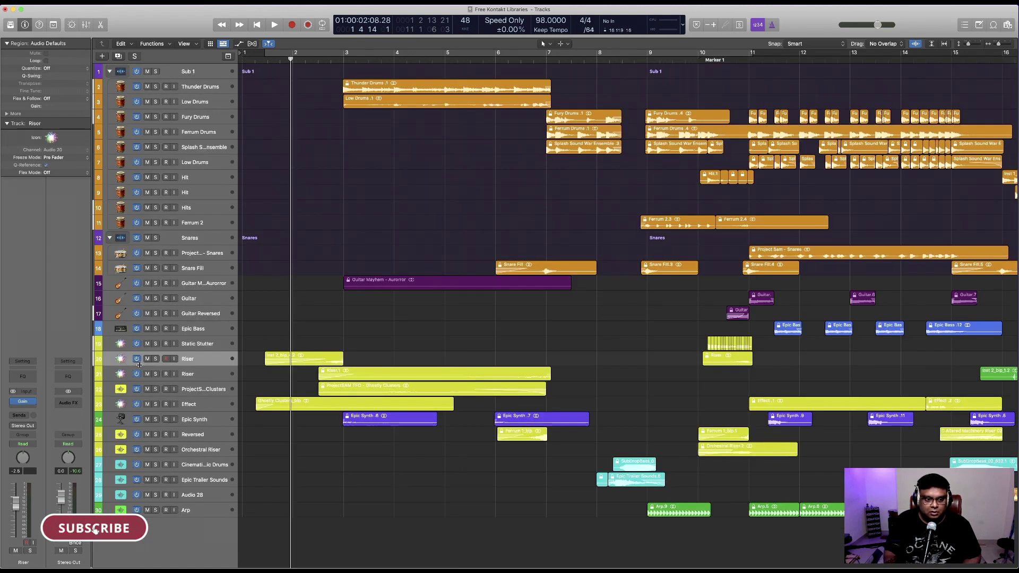
{"action": "left_click", "coordinate": [157, 362]}
{"action": "key", "text": "space"}
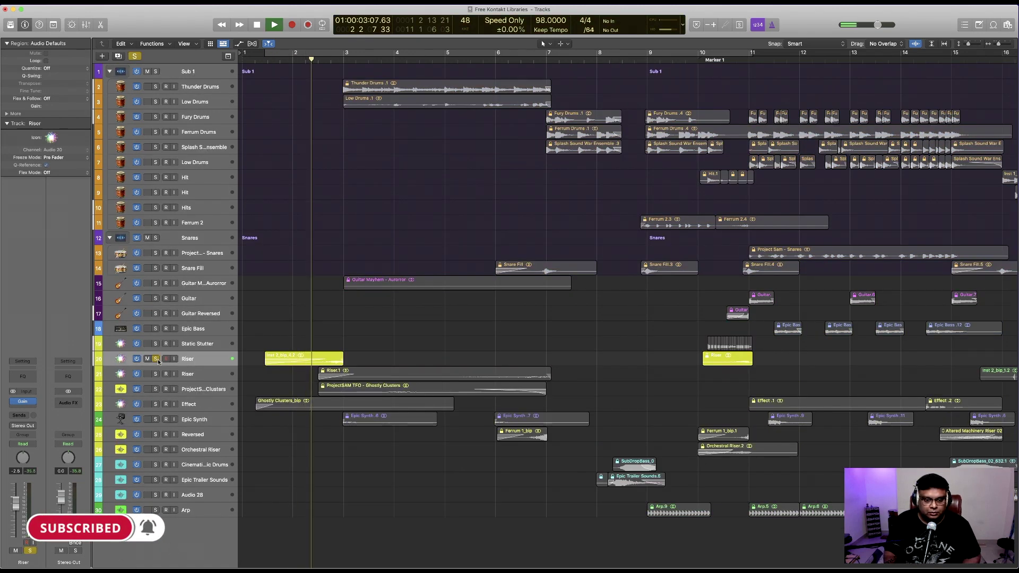
{"action": "key", "text": "space"}
{"action": "left_click", "coordinate": [157, 362]}
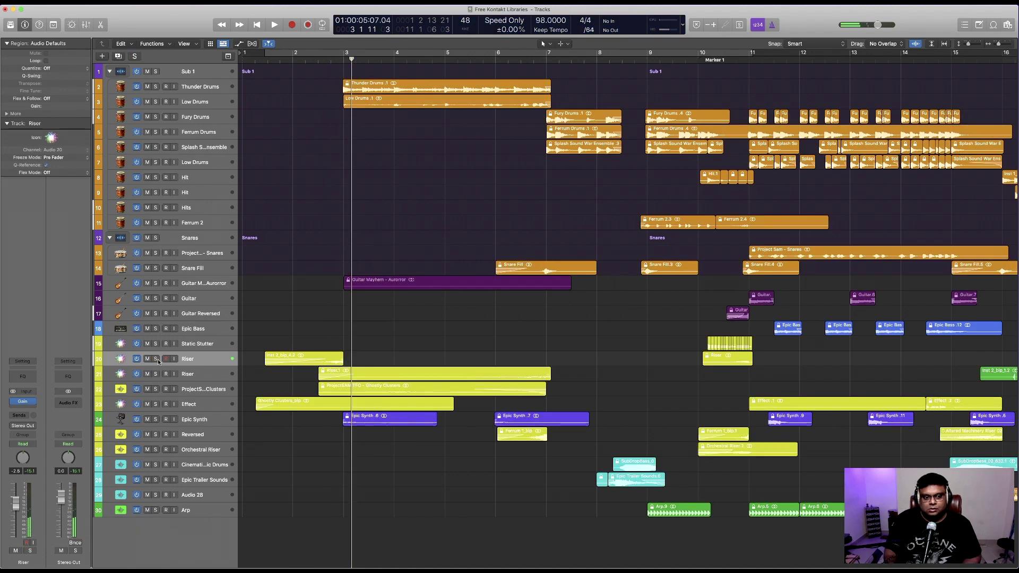
Play the arrangement from the middle of bar 2 with the Effect track muted, and undo the mute
{"action": "left_click_drag", "start_coordinate": [353, 62], "coordinate": [325, 67]}
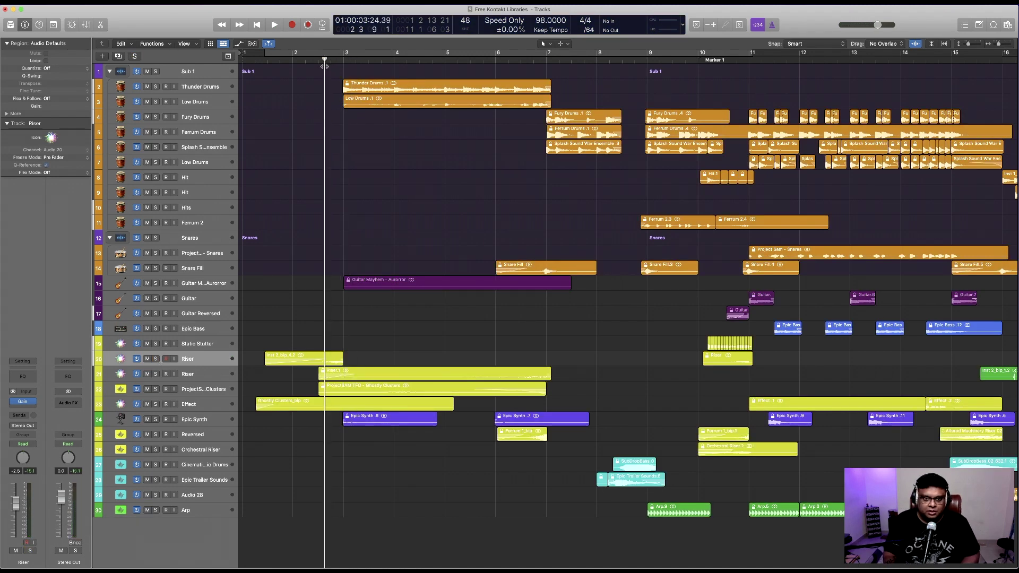
{"action": "left_click", "coordinate": [148, 404]}
{"action": "key", "text": "space"}
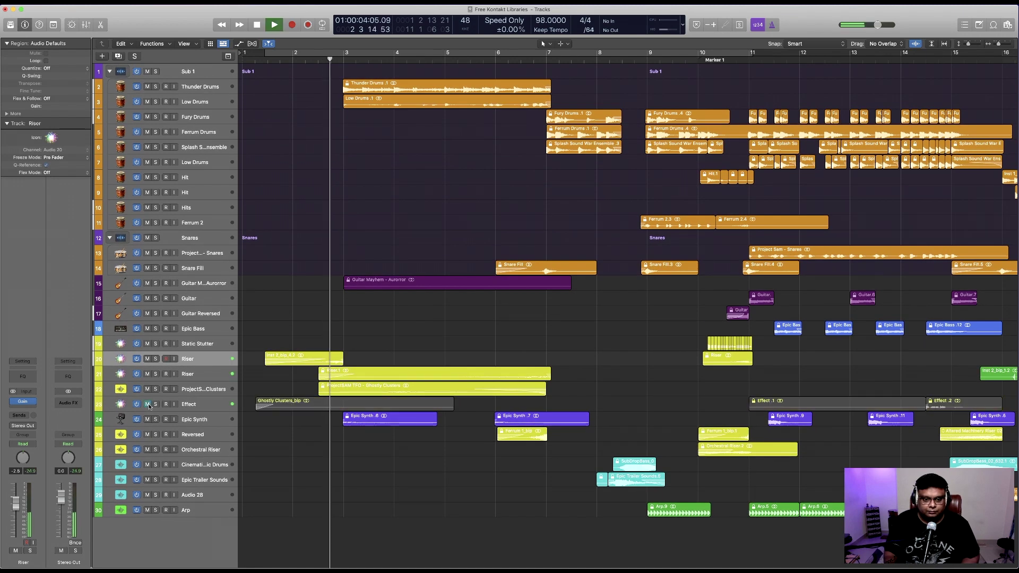
{"action": "key", "text": "space"}
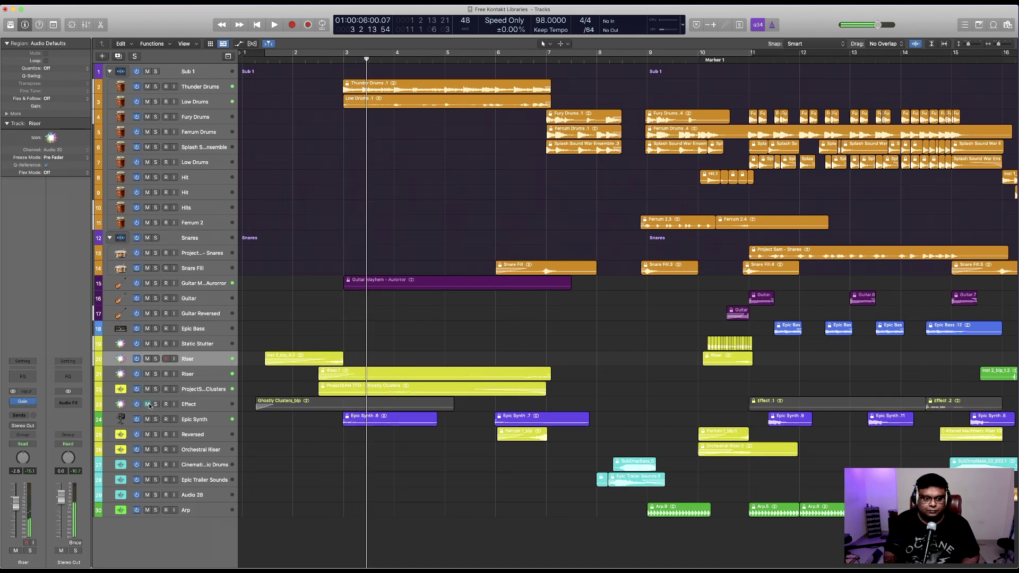
{"action": "key", "text": "super+z"}
{"action": "key", "text": "super+z"}
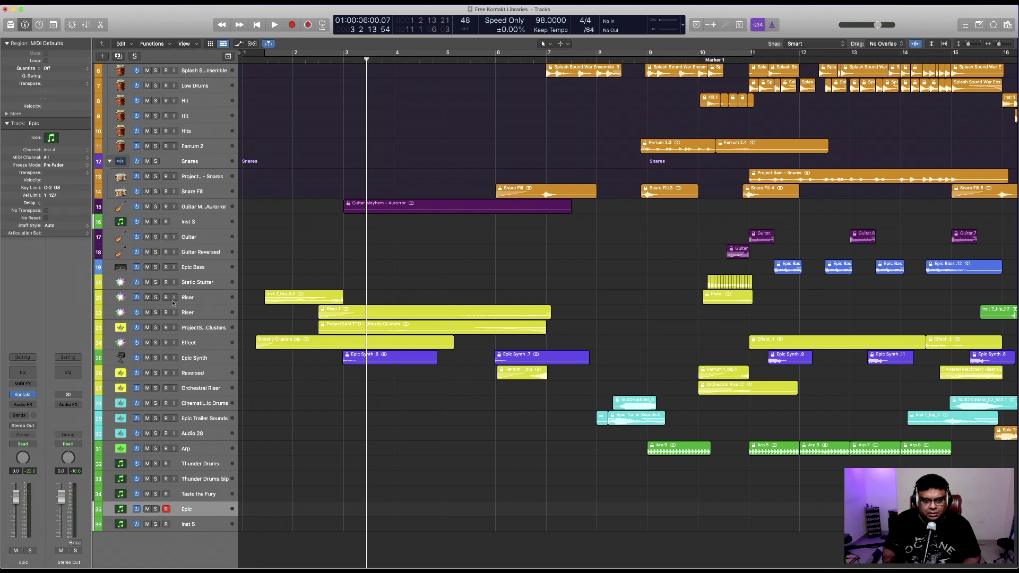
Audition the lower Riser track in solo from before bar 3, and clear the solo
{"action": "left_click", "coordinate": [207, 316]}
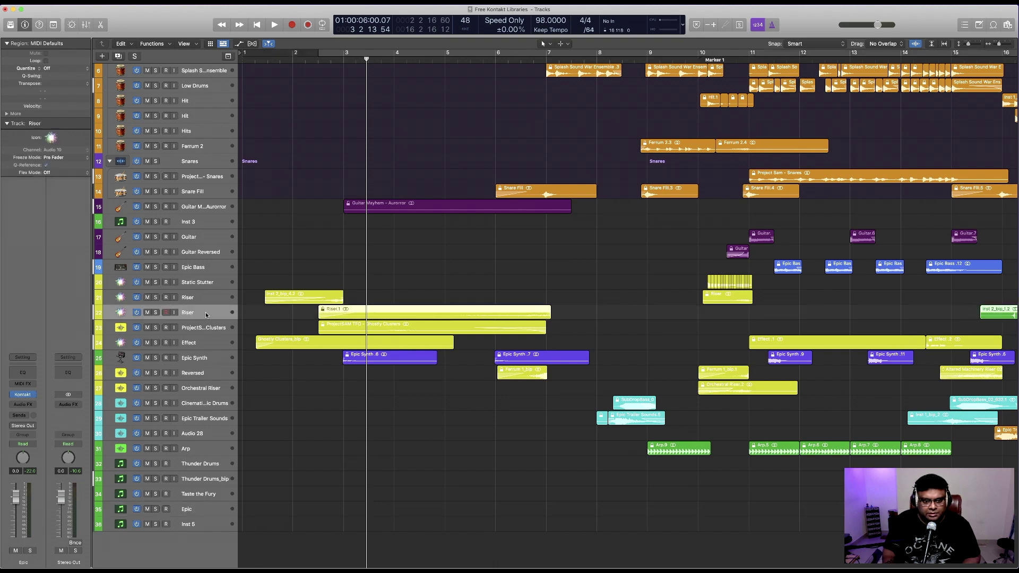
{"action": "key", "text": "s"}
{"action": "key", "text": "space"}
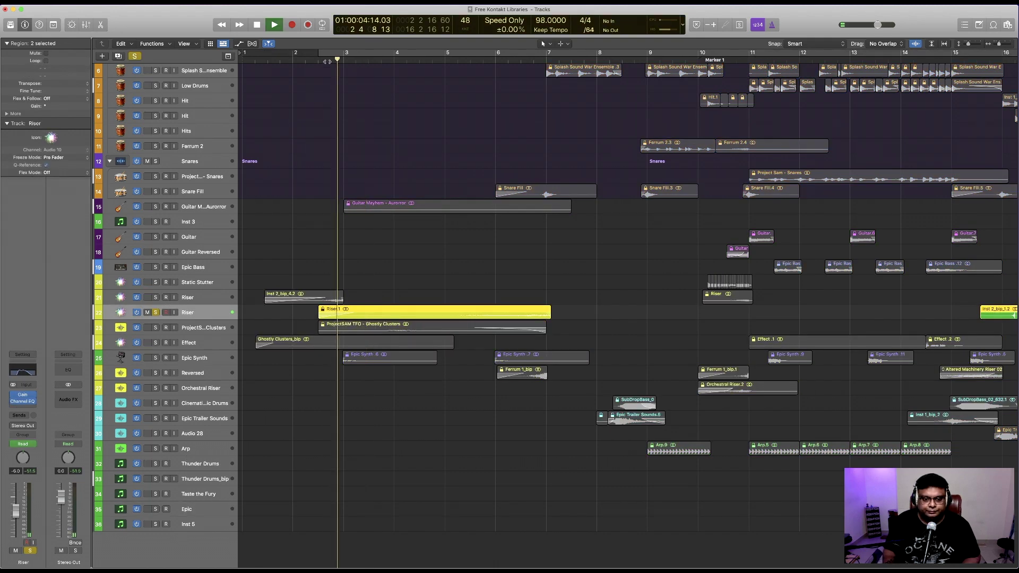
{"action": "key", "text": "space"}
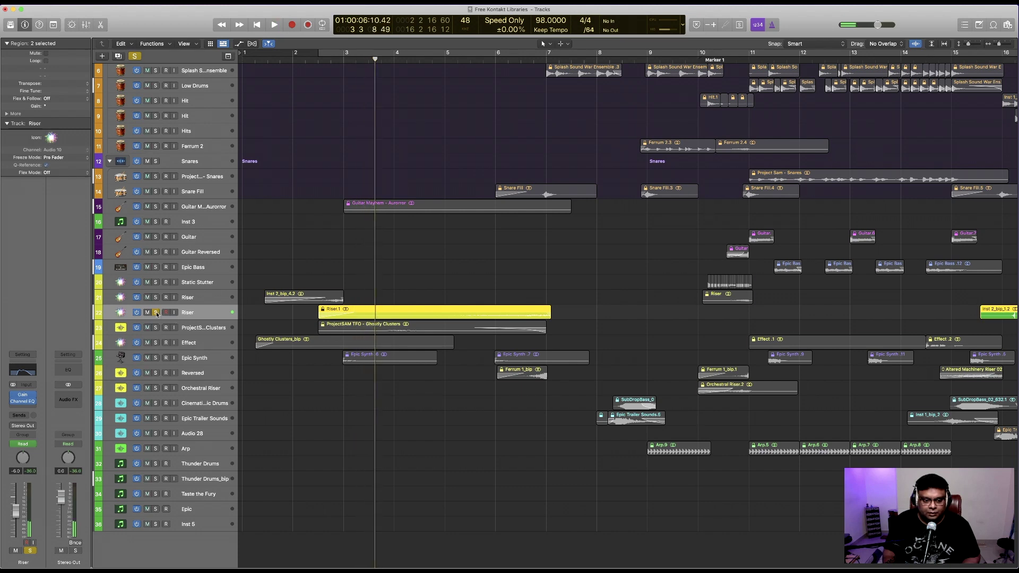
{"action": "left_click", "coordinate": [156, 313]}
Examine the Kontakt instrument loaded on the Epic track, and close its window
{"action": "left_click", "coordinate": [195, 506]}
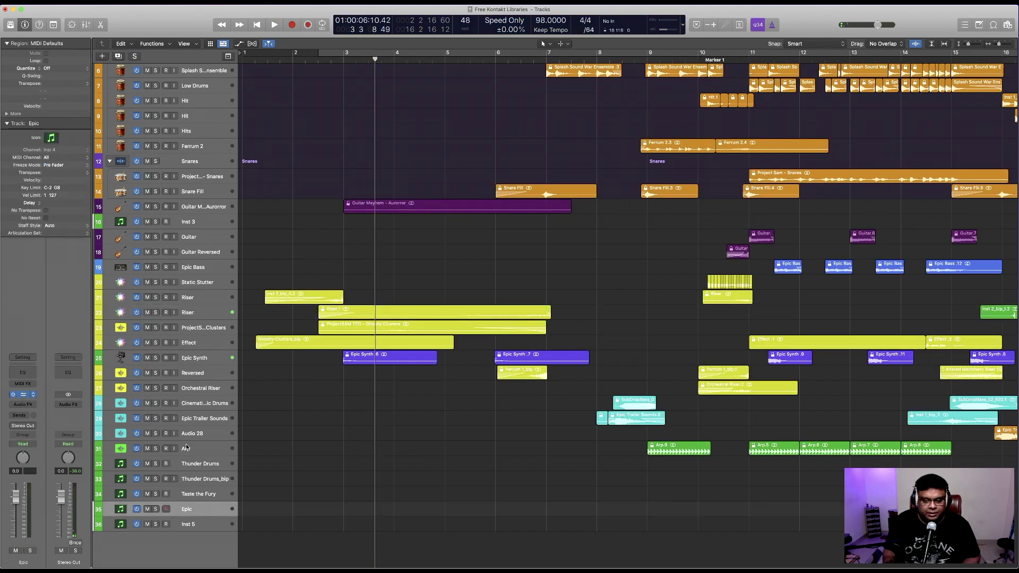
{"action": "key", "text": "v"}
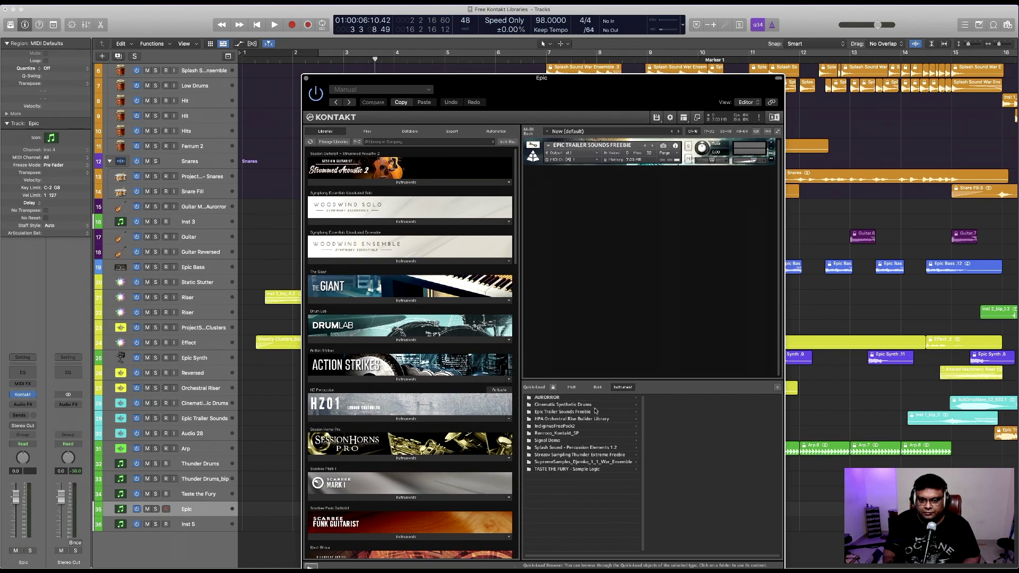
{"action": "left_click", "coordinate": [306, 78]}
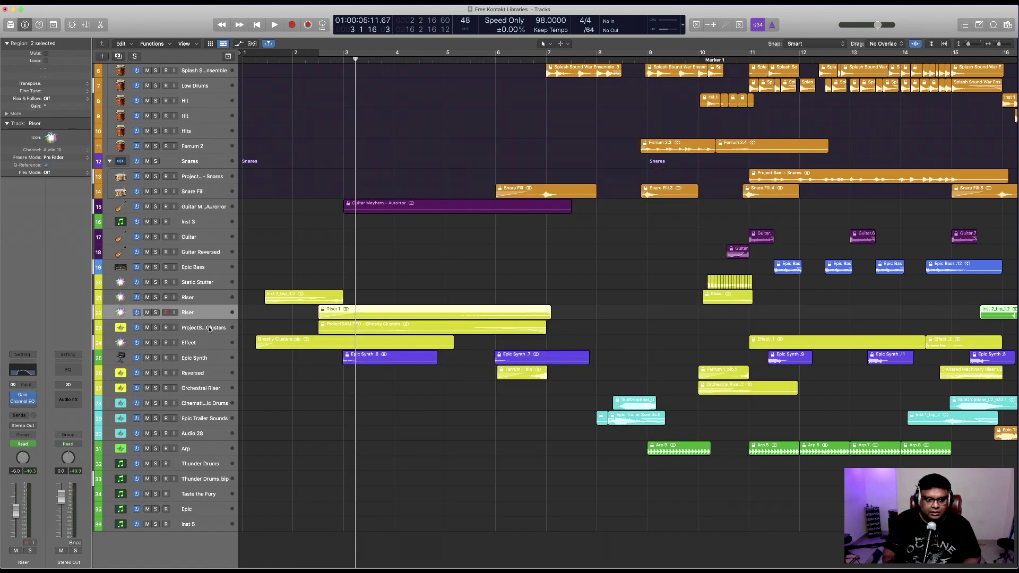
Audition the ProjectSAM Ghostly Clusters track in solo from the later part of bar 3, and clear the solo
{"action": "left_click", "coordinate": [155, 328]}
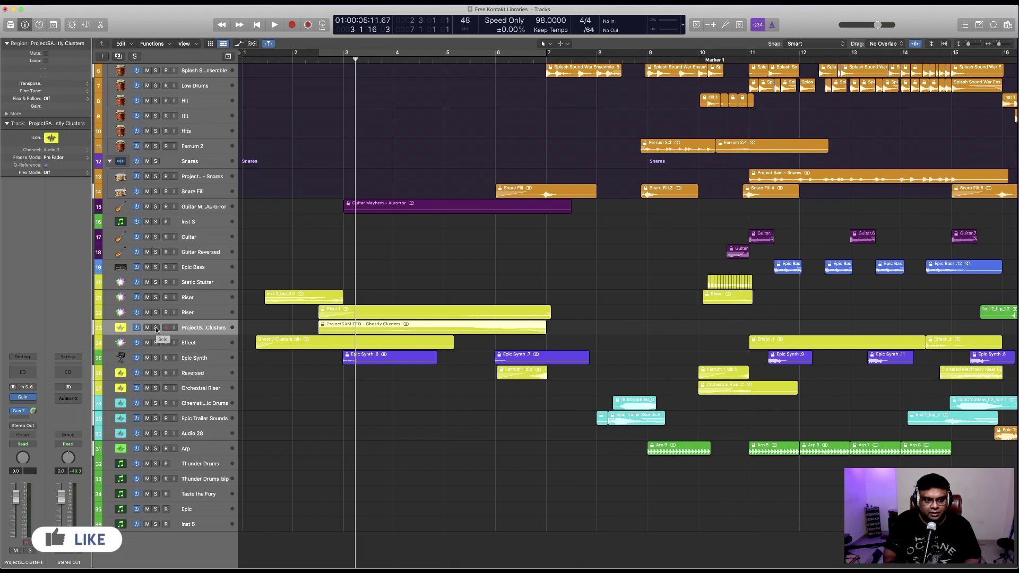
{"action": "left_click", "coordinate": [156, 328]}
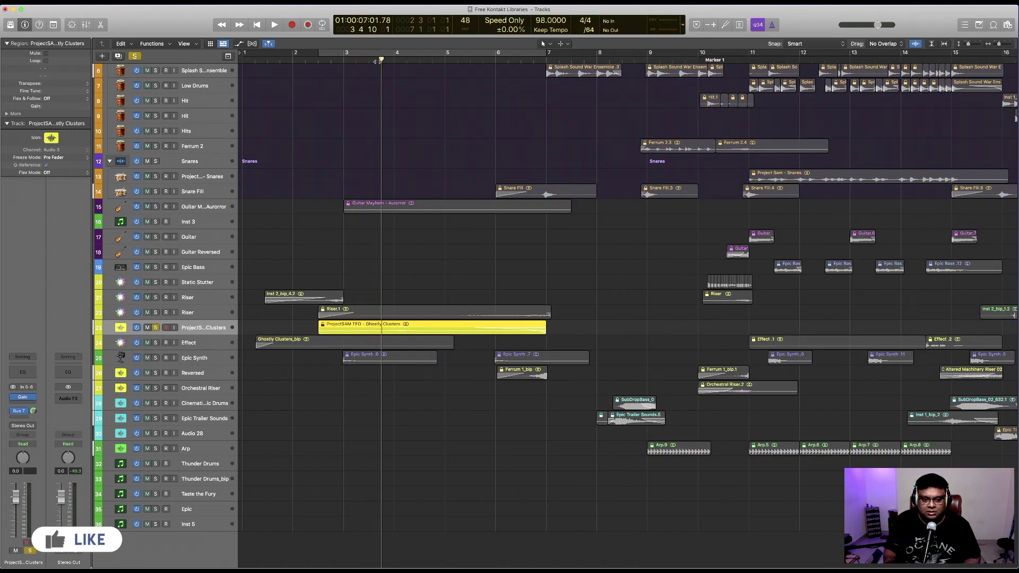
{"action": "key", "text": "space"}
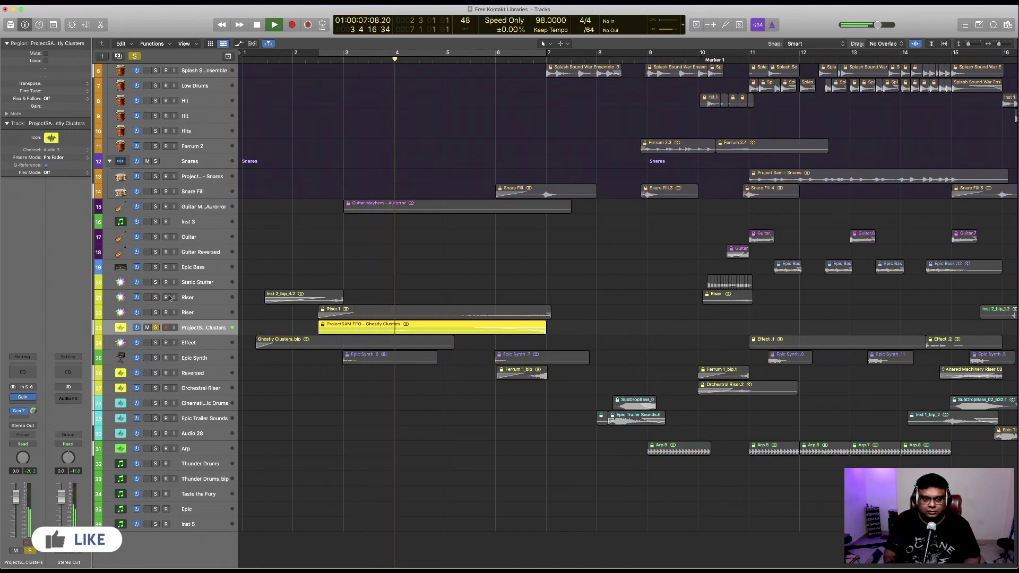
{"action": "key", "text": "space"}
{"action": "left_click", "coordinate": [156, 328]}
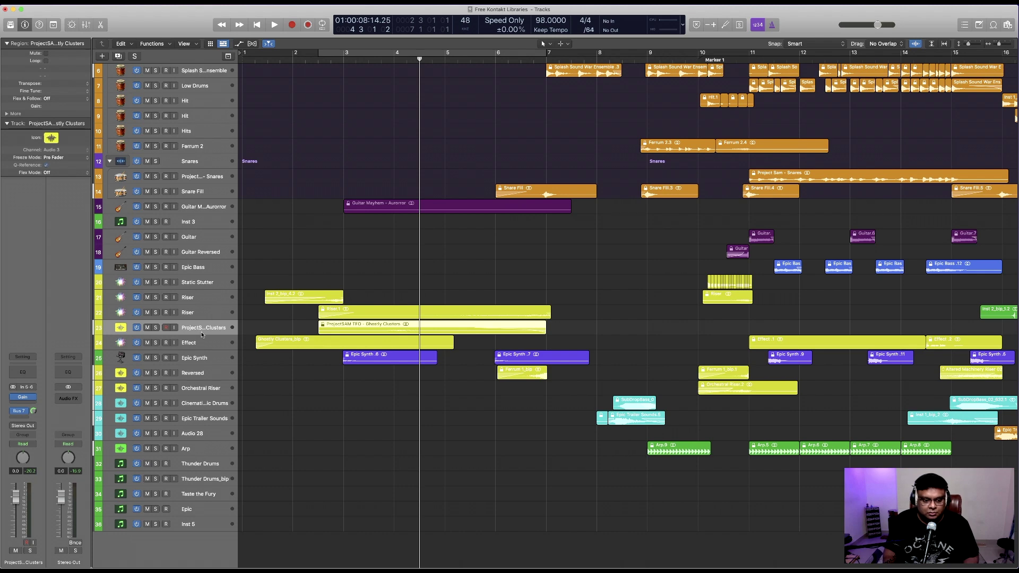
Open Kontakt on the Inst 5 track and list the instruments of The Free Orchestra library
{"action": "left_click", "coordinate": [205, 524]}
{"action": "left_click", "coordinate": [22, 394]}
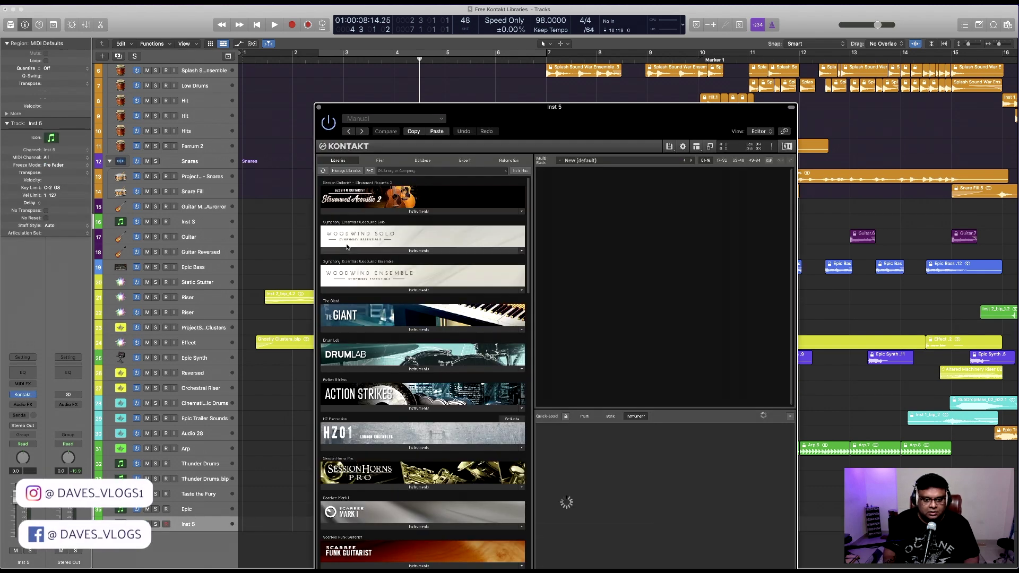
{"action": "left_click_drag", "start_coordinate": [530, 107], "coordinate": [489, 9]}
{"action": "scroll", "coordinate": [356, 460], "scroll_direction": "down", "scroll_amount": 15}
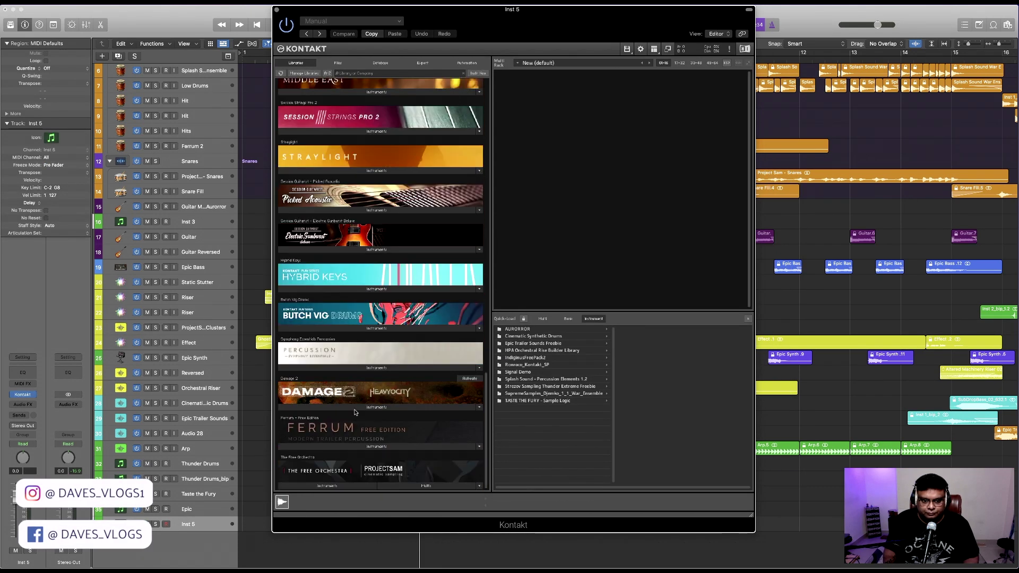
{"action": "left_click", "coordinate": [355, 459]}
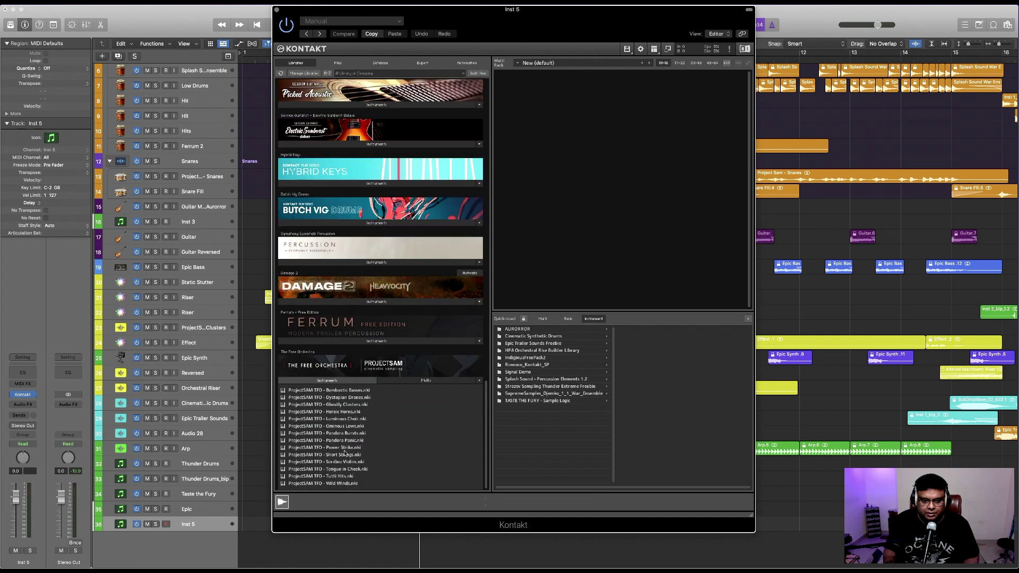
Load the ProjectSAM TFO - Ghostly Clusters instrument on the Inst 5 track, and close its window
{"action": "left_click", "coordinate": [354, 405]}
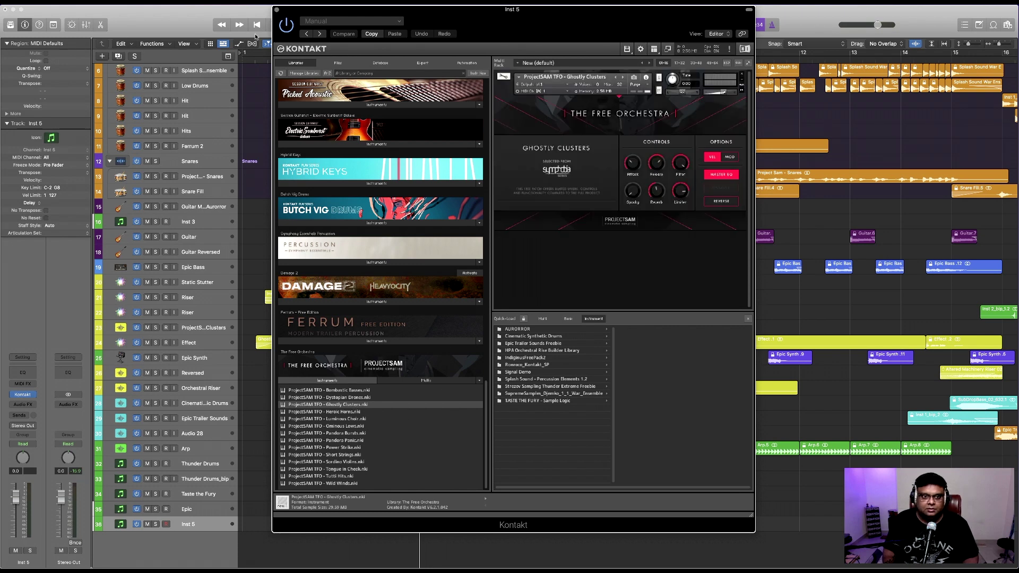
{"action": "left_click", "coordinate": [276, 9]}
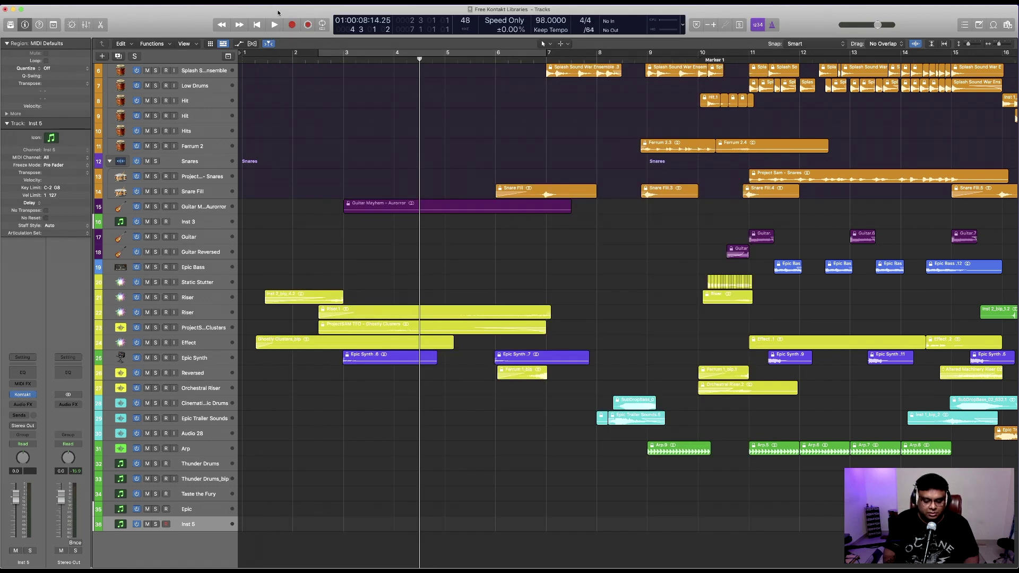
Audition the Epic Synth track in solo from around bar 3, and clear the solo
{"action": "left_click", "coordinate": [201, 362]}
{"action": "key", "text": "s"}
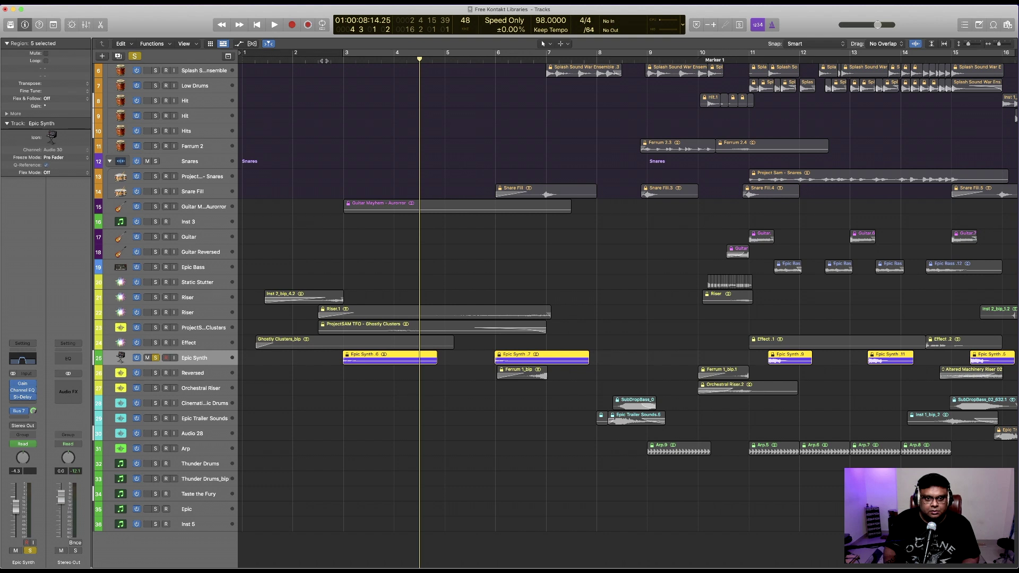
{"action": "key", "text": "space"}
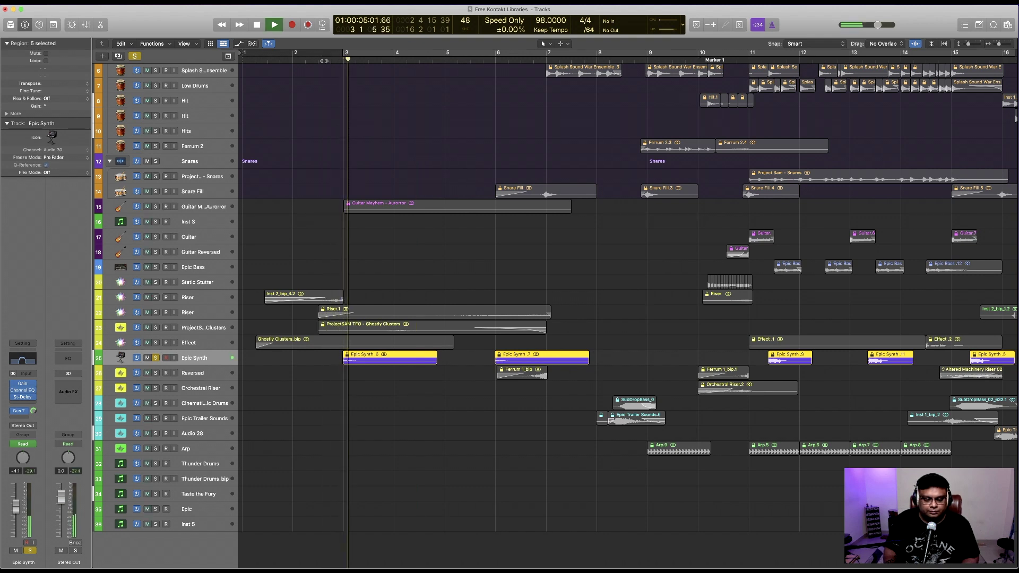
{"action": "key", "text": "space"}
{"action": "key", "text": "s"}
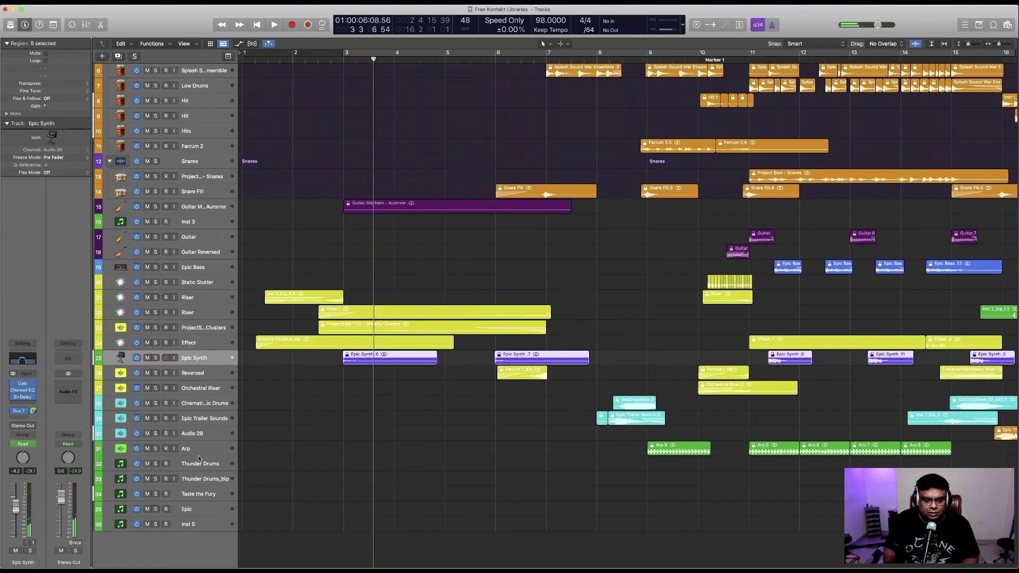
Show the Epic Trailer Sounds Freebie instrument loaded on the Epic track, and close its window
{"action": "left_click", "coordinate": [201, 507]}
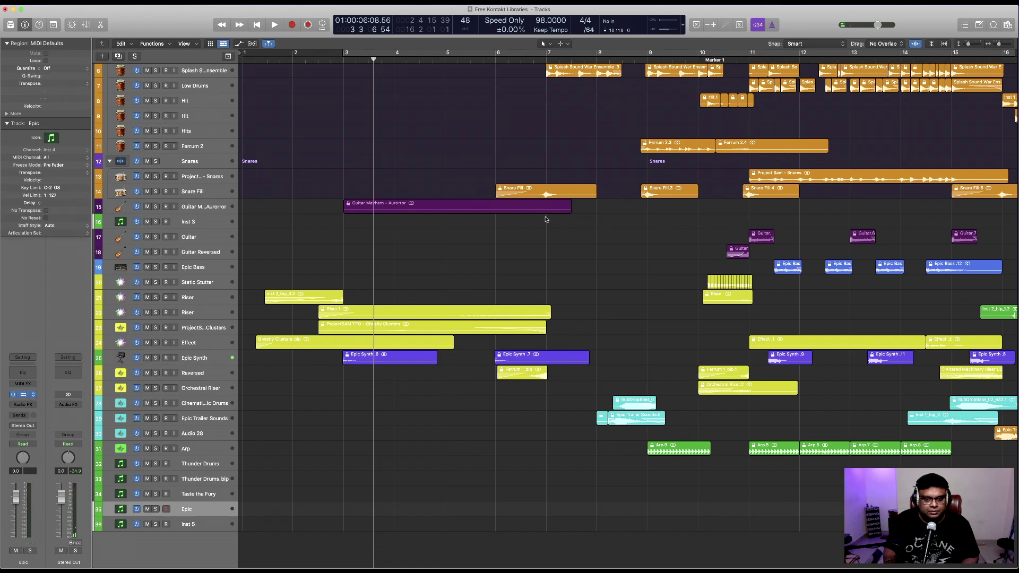
{"action": "key", "text": "v"}
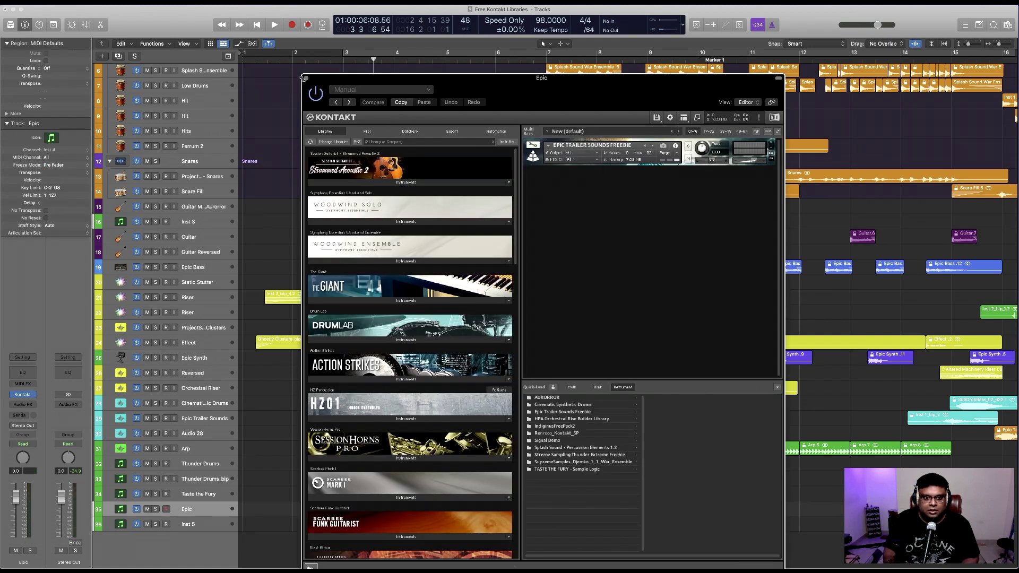
{"action": "left_click", "coordinate": [304, 78]}
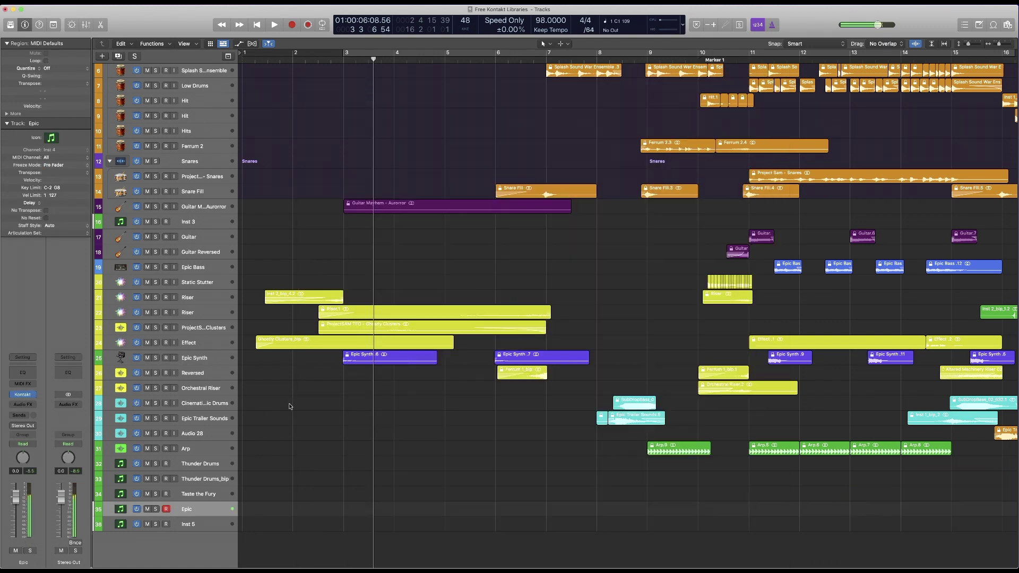
Solo the Epic Synth track and compare its playback around bar 3 with its Channel EQ bypassed and enabled
{"action": "left_click", "coordinate": [187, 359]}
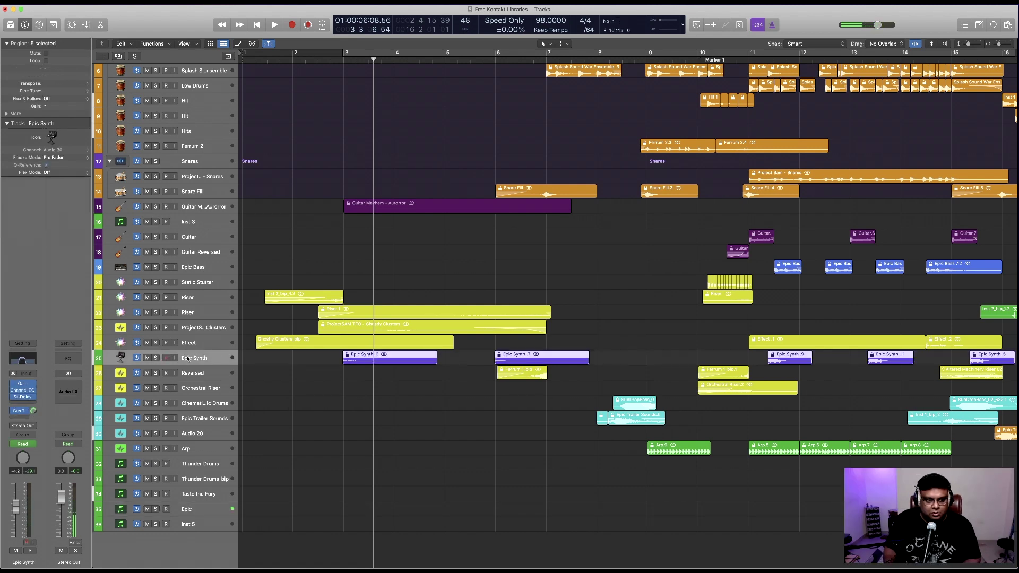
{"action": "left_click", "coordinate": [155, 359]}
{"action": "left_click", "coordinate": [22, 391]}
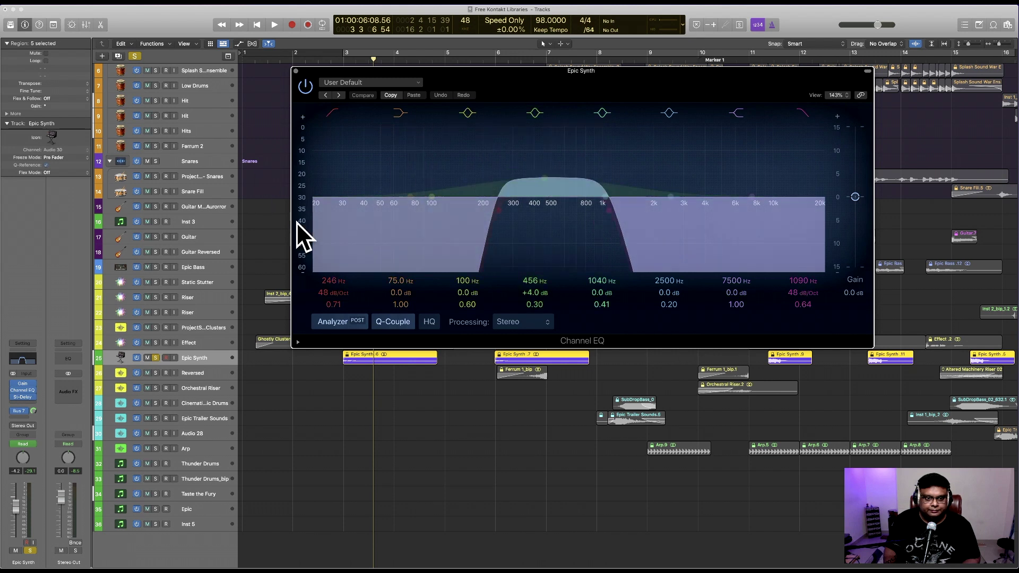
{"action": "left_click", "coordinate": [305, 86]}
{"action": "key", "text": "space"}
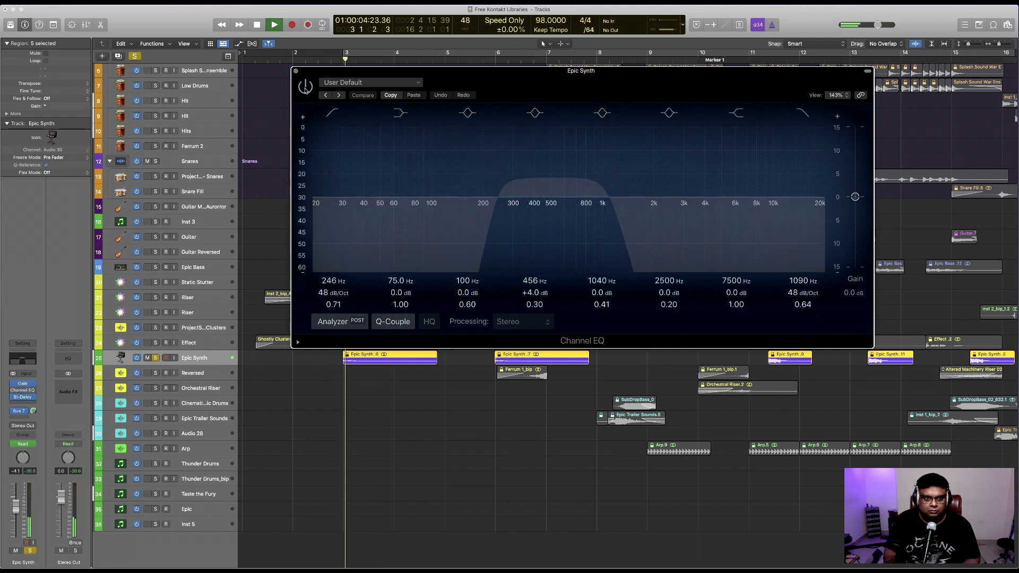
{"action": "left_click", "coordinate": [305, 87]}
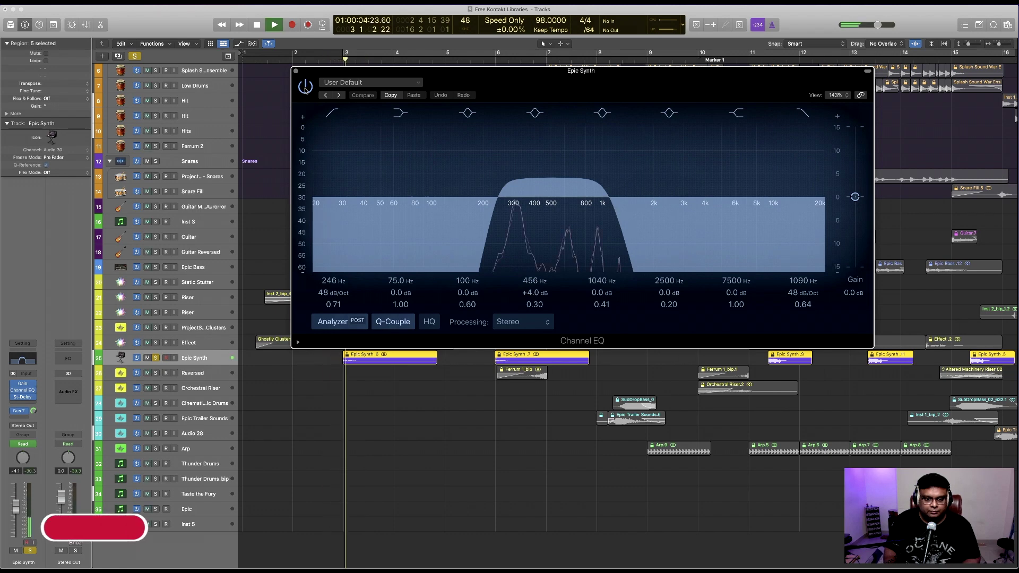
Examine the Epic Synth track's delay insert and Bus 7 long reverb send, and close the Channel EQ window
{"action": "left_click", "coordinate": [24, 397]}
{"action": "left_click", "coordinate": [23, 390]}
{"action": "left_click", "coordinate": [21, 411]}
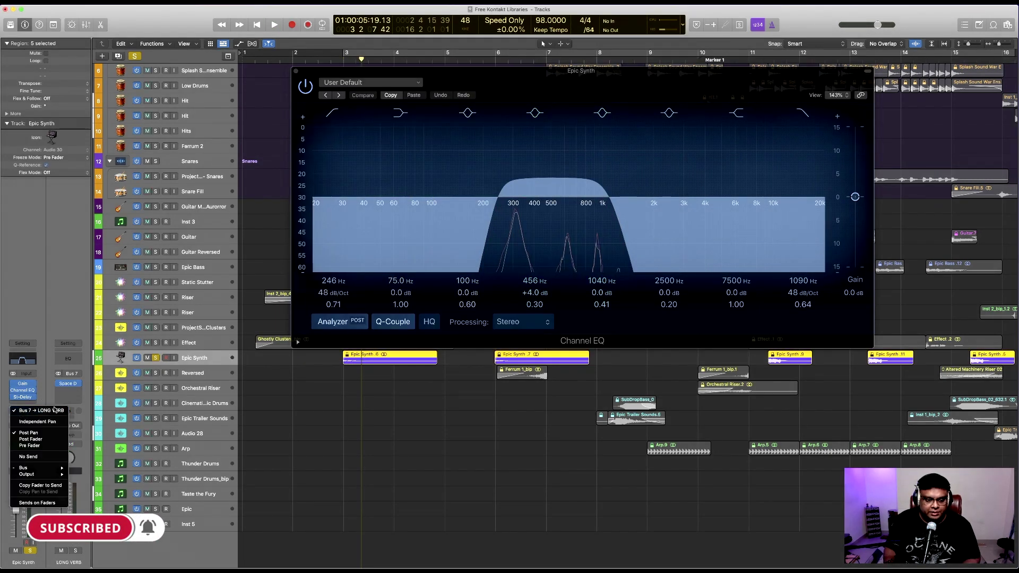
{"action": "left_click_drag", "start_coordinate": [327, 74], "coordinate": [577, 186]}
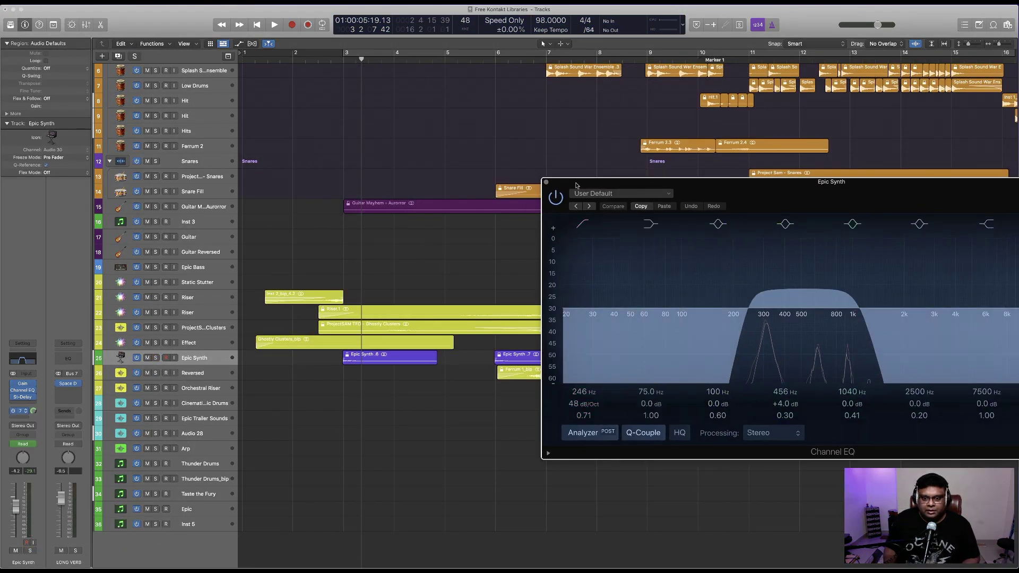
{"action": "left_click", "coordinate": [548, 183]}
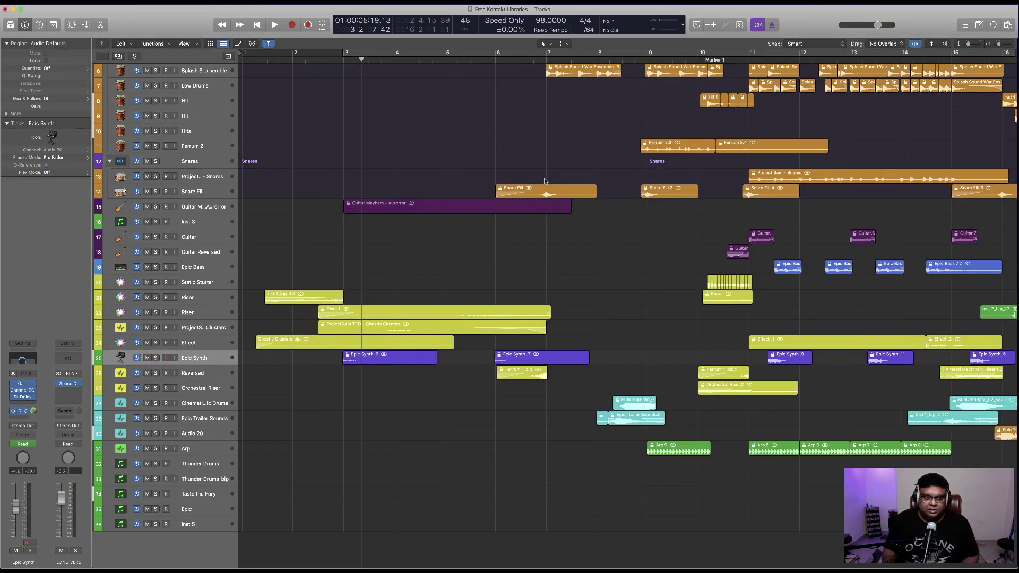
Nudge the first region on the upper Riser track slightly later, and play the arrangement from shortly before bar 6
{"action": "left_click_drag", "start_coordinate": [303, 296], "coordinate": [306, 295]}
{"action": "key", "text": "space"}
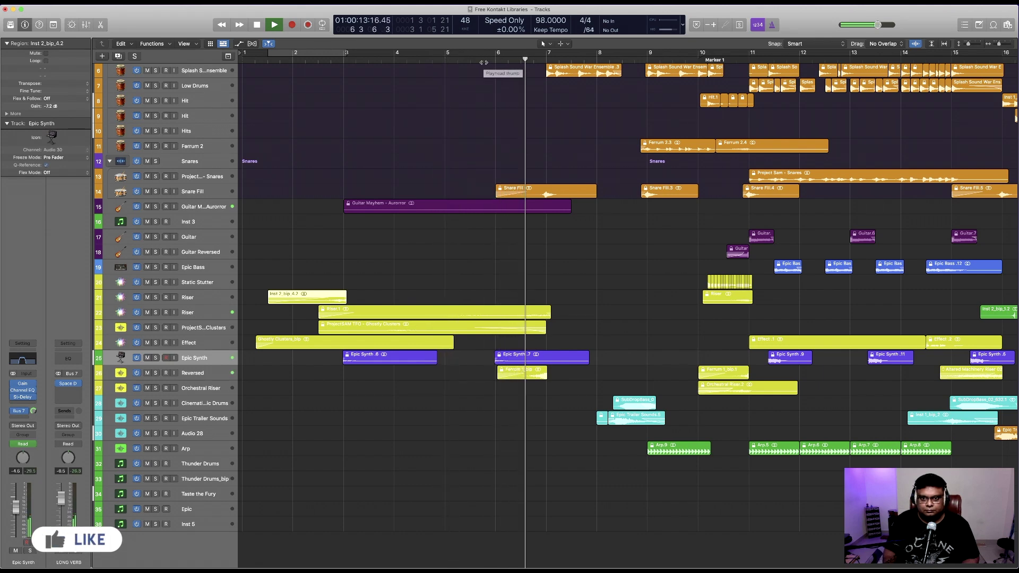
{"action": "key", "text": "space"}
Play the full mix from bar 6 through the drum entry at bar 7 and into bar 8
{"action": "scroll", "coordinate": [558, 318], "scroll_direction": "up", "scroll_amount": 5}
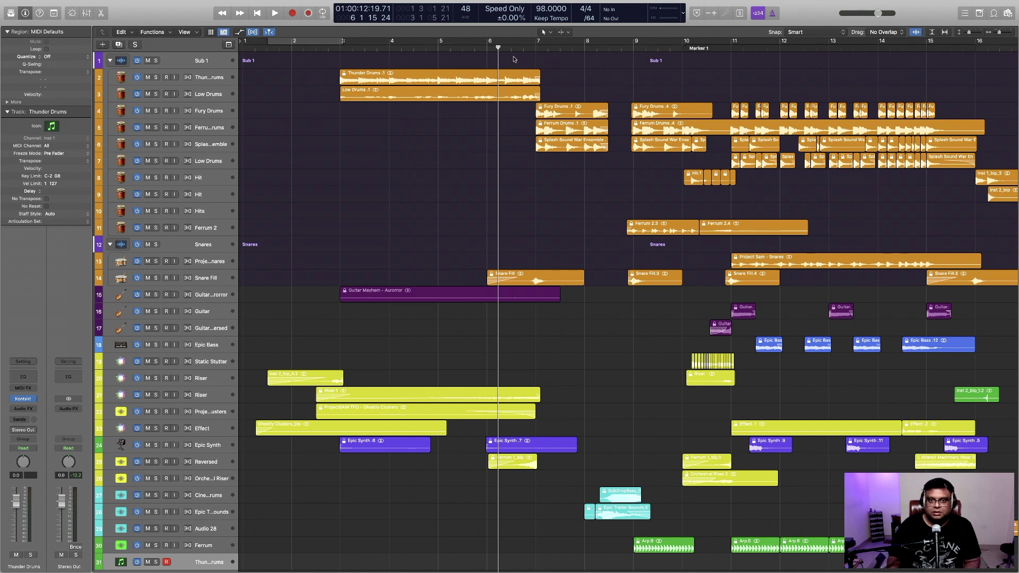
{"action": "key", "text": "space"}
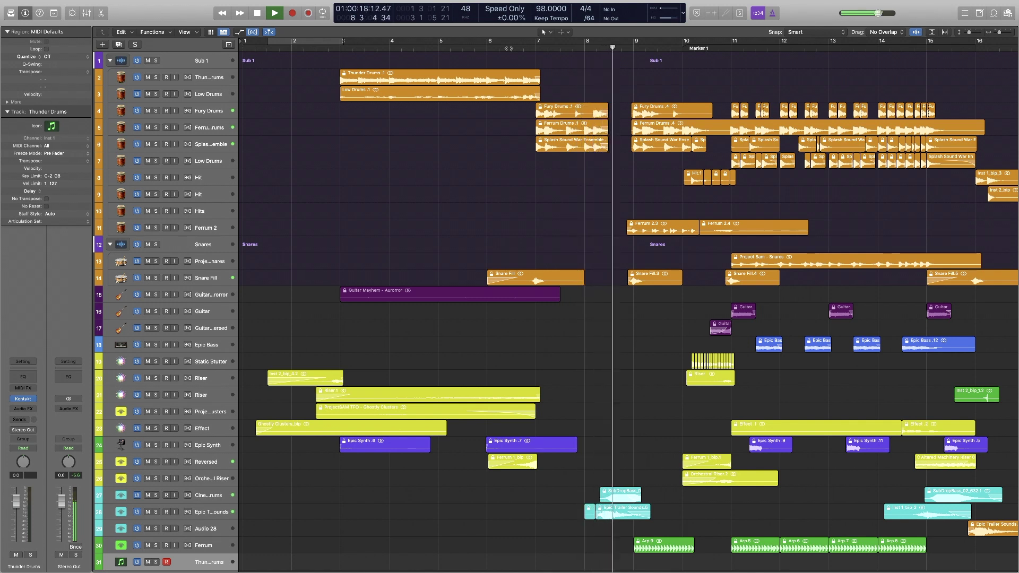
{"action": "key", "text": "space"}
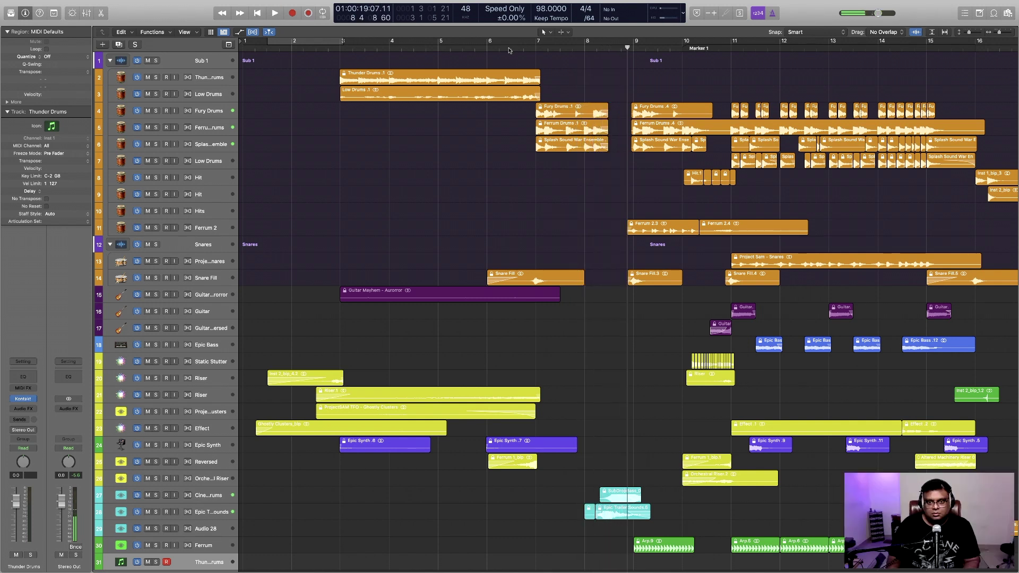
Audition the Fury Drums, Ferrum Drums and Splash Sound War Ensemble tracks together in solo from around bar 7
{"action": "left_click", "coordinate": [215, 112]}
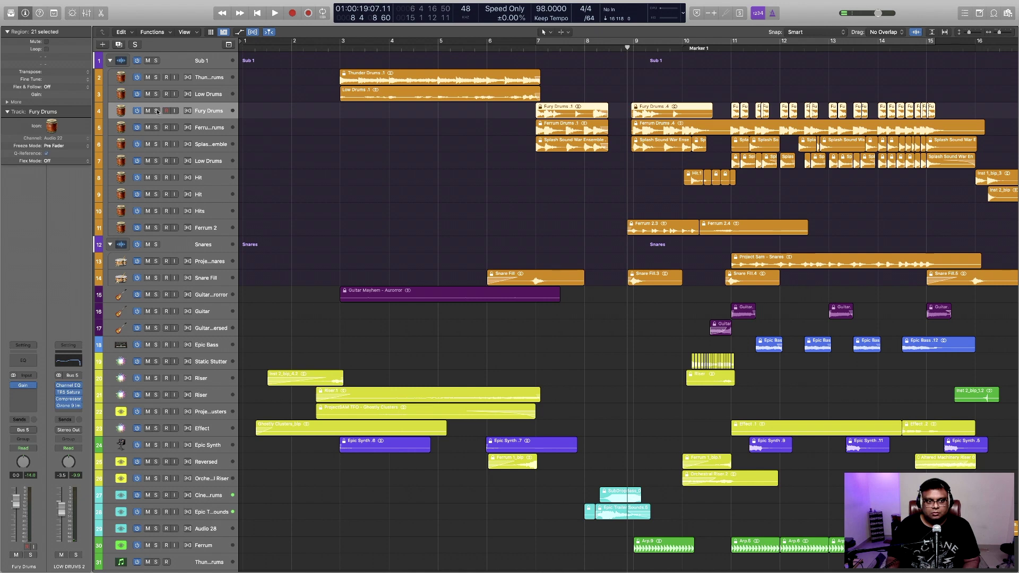
{"action": "left_click_drag", "start_coordinate": [157, 111], "coordinate": [157, 144]}
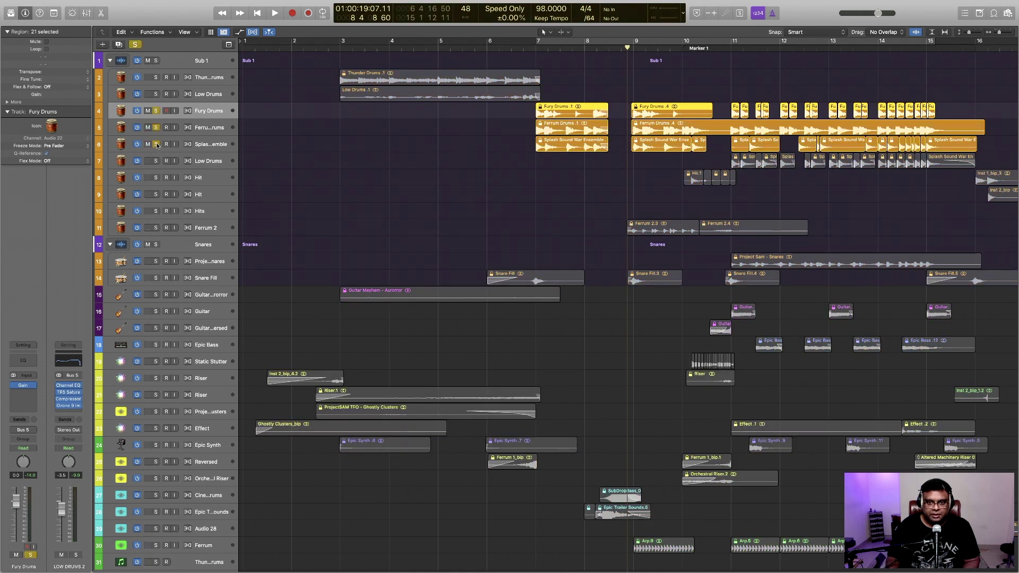
{"action": "key", "text": "space"}
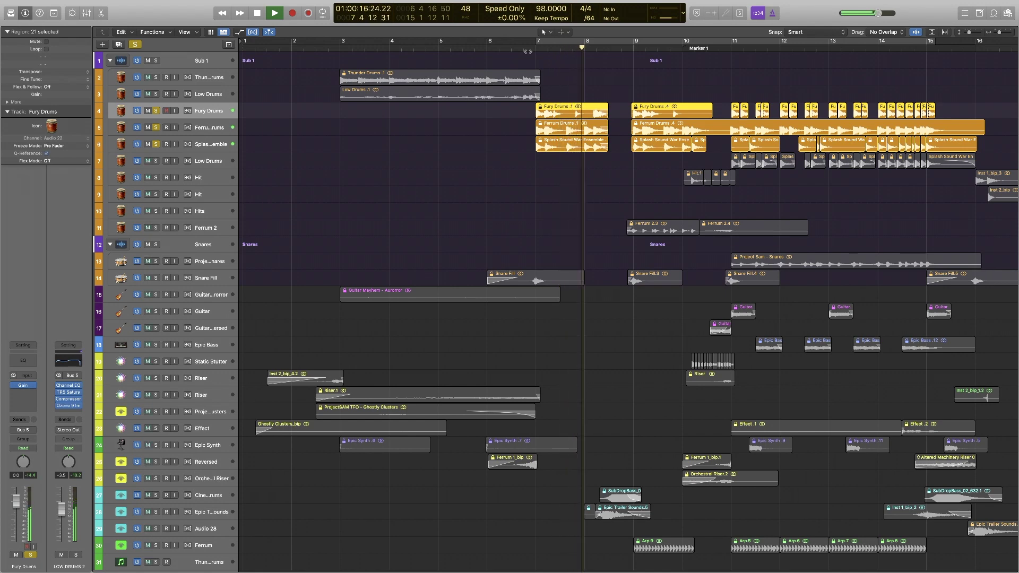
Audition only the Fury Drums track in solo from around bar 7, and clear the solo
{"action": "left_click", "coordinate": [155, 111]}
{"action": "left_click", "coordinate": [156, 111]}
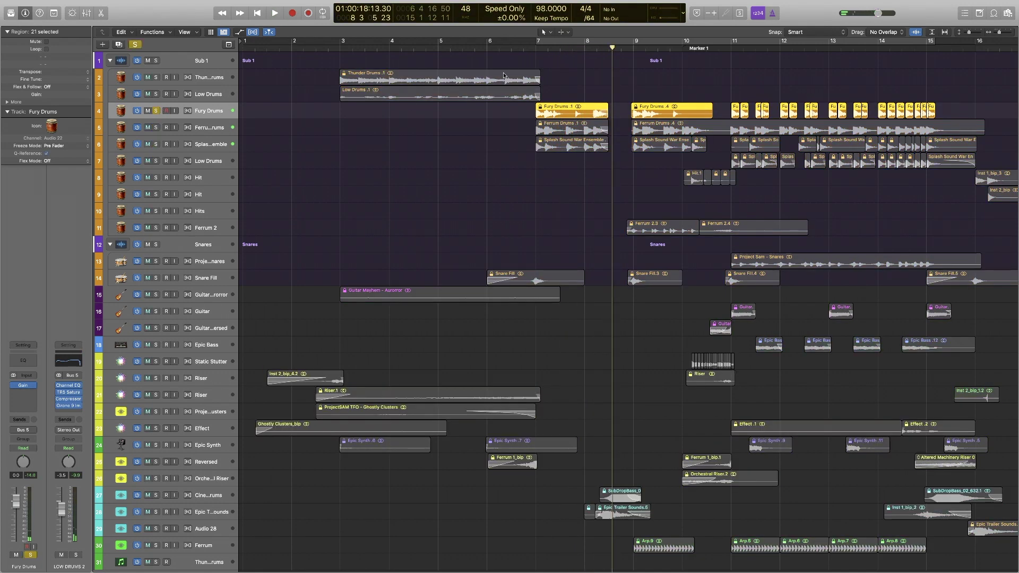
{"action": "key", "text": "space"}
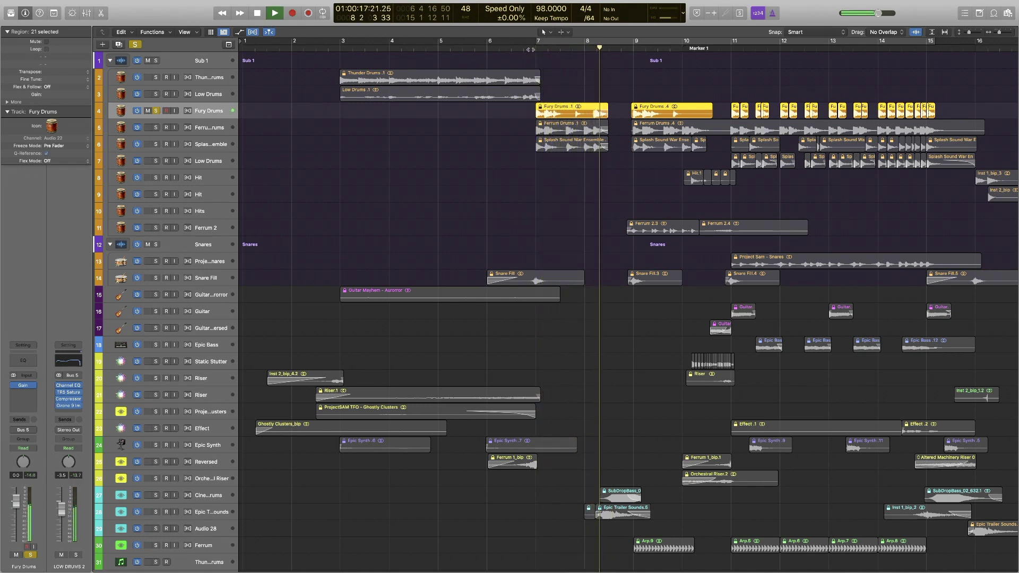
{"action": "key", "text": "space"}
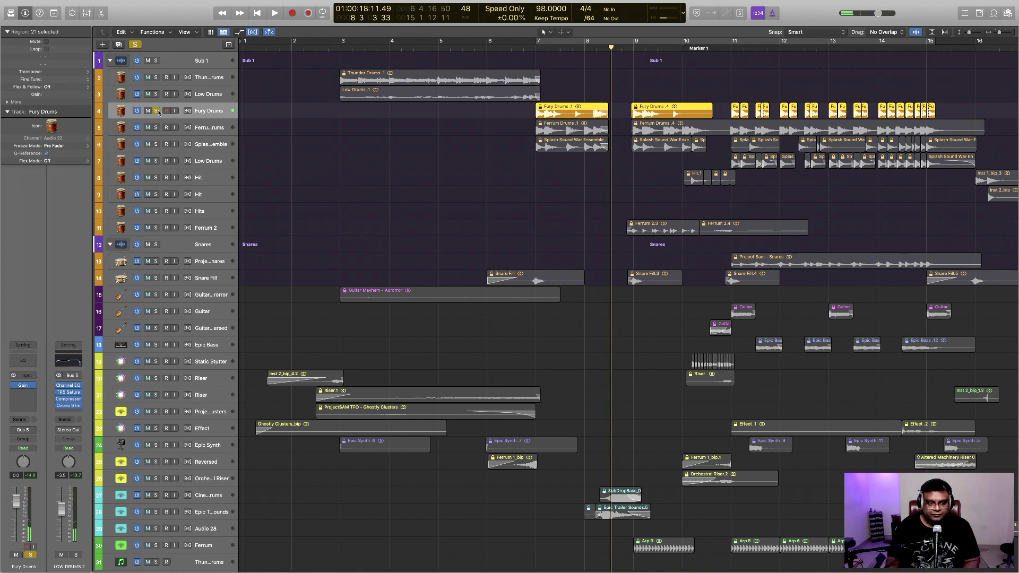
{"action": "left_click", "coordinate": [156, 111]}
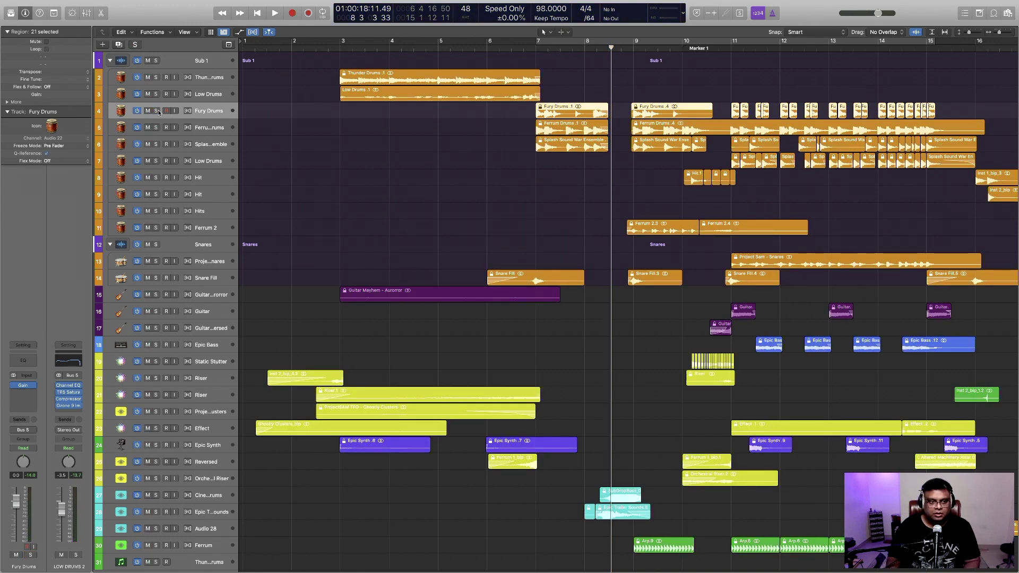
Audition the Ferrum Drums track in solo from around bar 7, and clear the solo
{"action": "left_click", "coordinate": [178, 129]}
{"action": "left_click", "coordinate": [157, 127]}
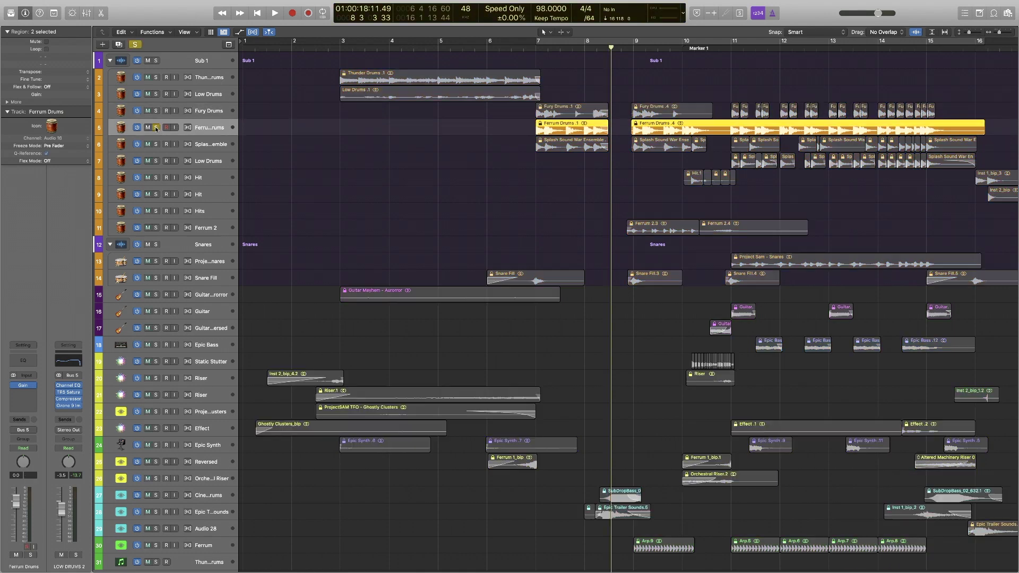
{"action": "key", "text": "shift+Return"}
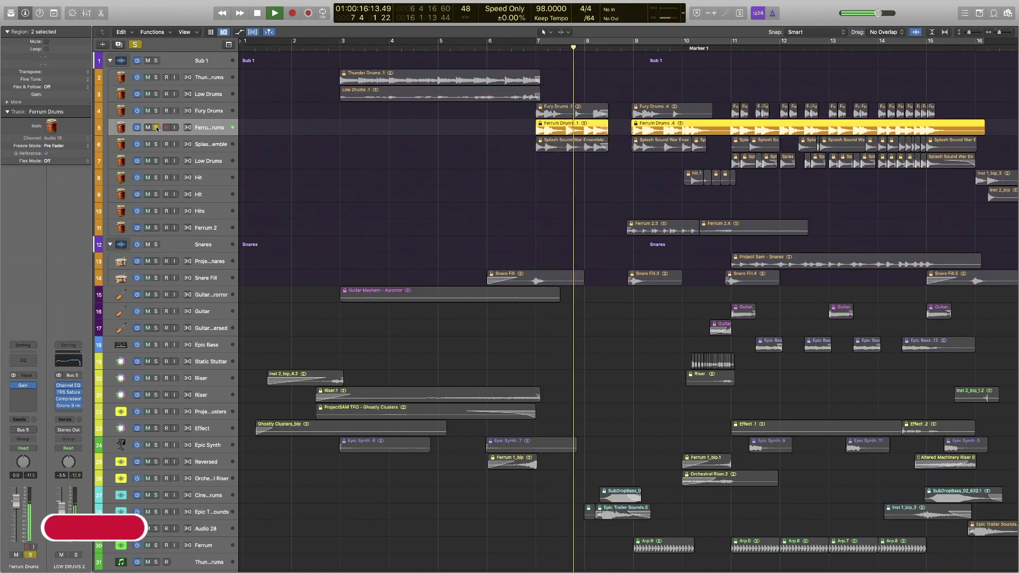
{"action": "left_click", "coordinate": [156, 127]}
{"action": "key", "text": "space"}
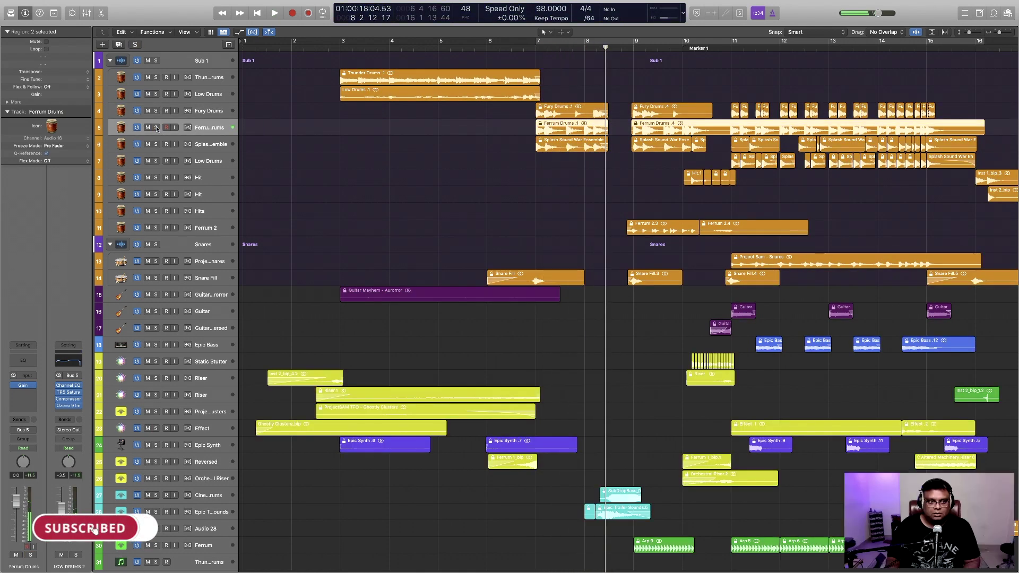
Show the Ferrum - Free Edition instrument loaded on the Thunder Drums instrument track, and close its window
{"action": "scroll", "coordinate": [314, 183], "scroll_direction": "down", "scroll_amount": 1}
{"action": "left_click", "coordinate": [313, 183]}
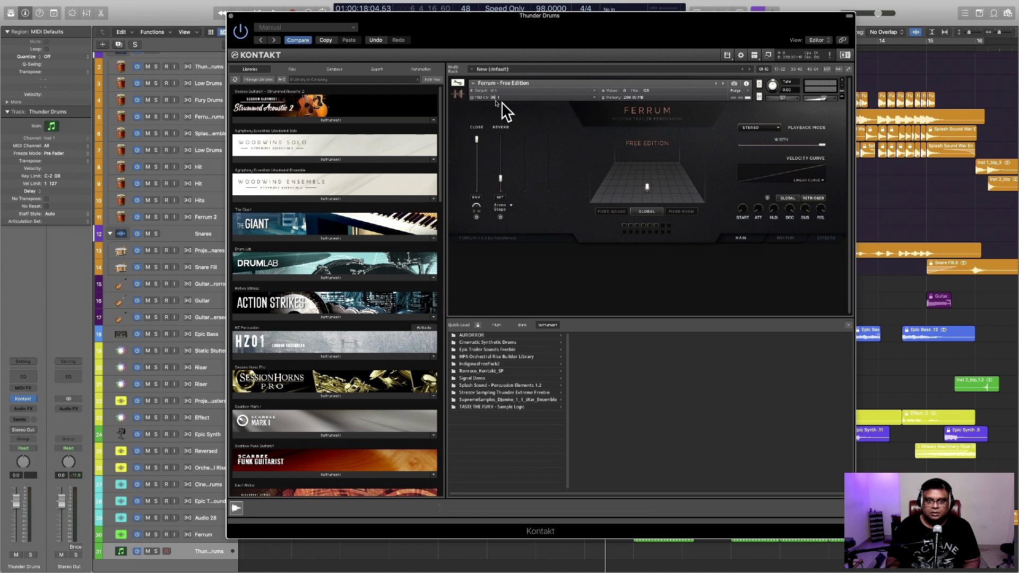
{"action": "left_click", "coordinate": [231, 17]}
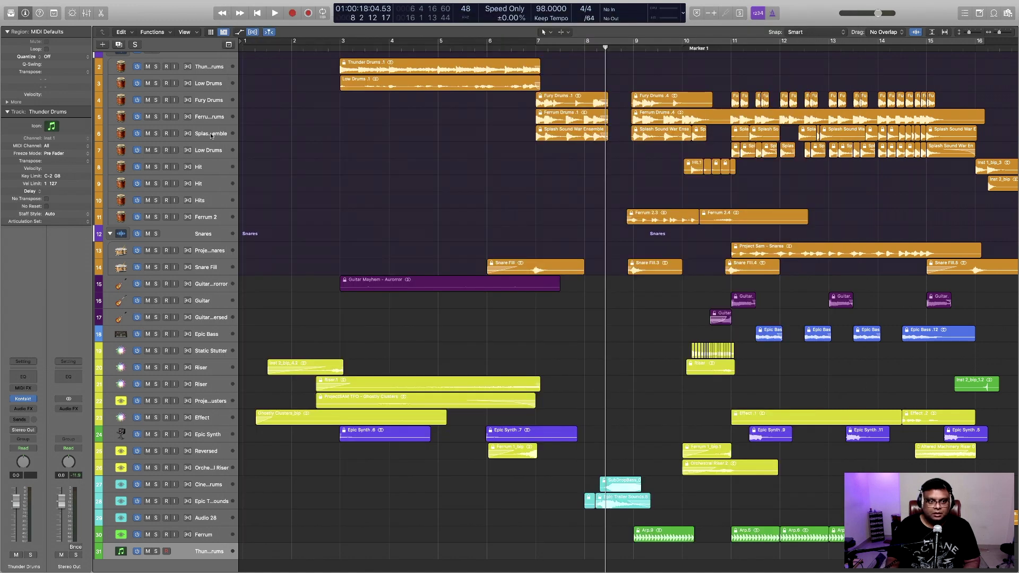
Audition the Splash Sound War Ensemble track in solo from around bar 7
{"action": "left_click", "coordinate": [169, 136]}
{"action": "left_click", "coordinate": [156, 133]}
{"action": "key", "text": "space"}
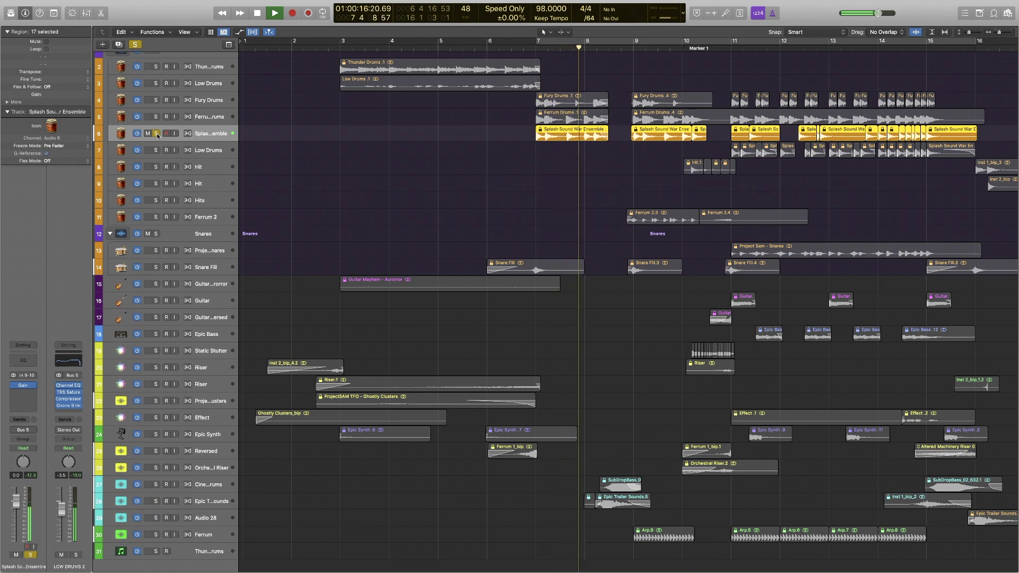
{"action": "key", "text": "space"}
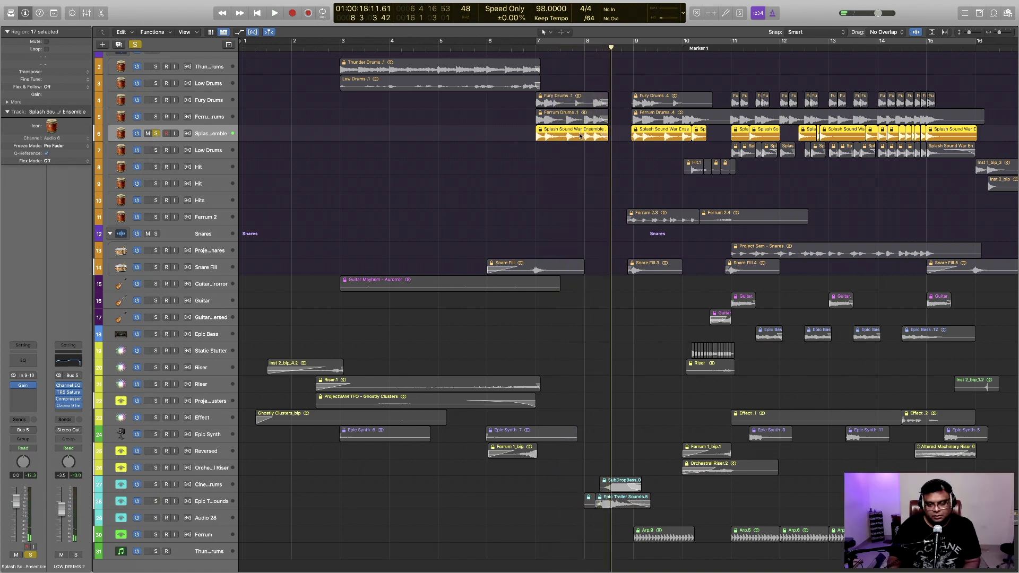
Add the Fury Drums and Ferrum Drums tracks to the solo alongside the Splash Sound War Ensemble
{"action": "left_click", "coordinate": [156, 149]}
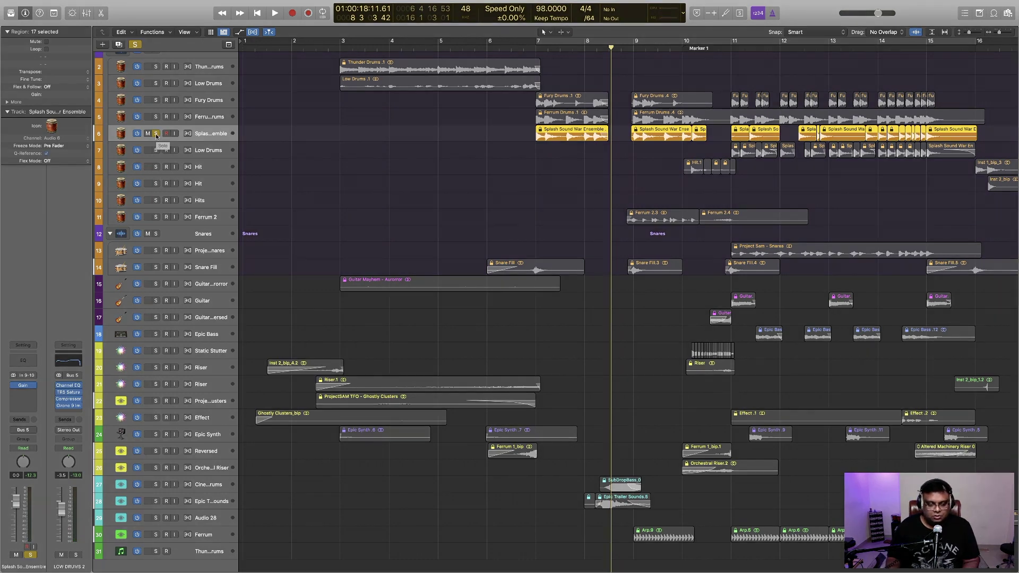
{"action": "left_click", "coordinate": [156, 150]}
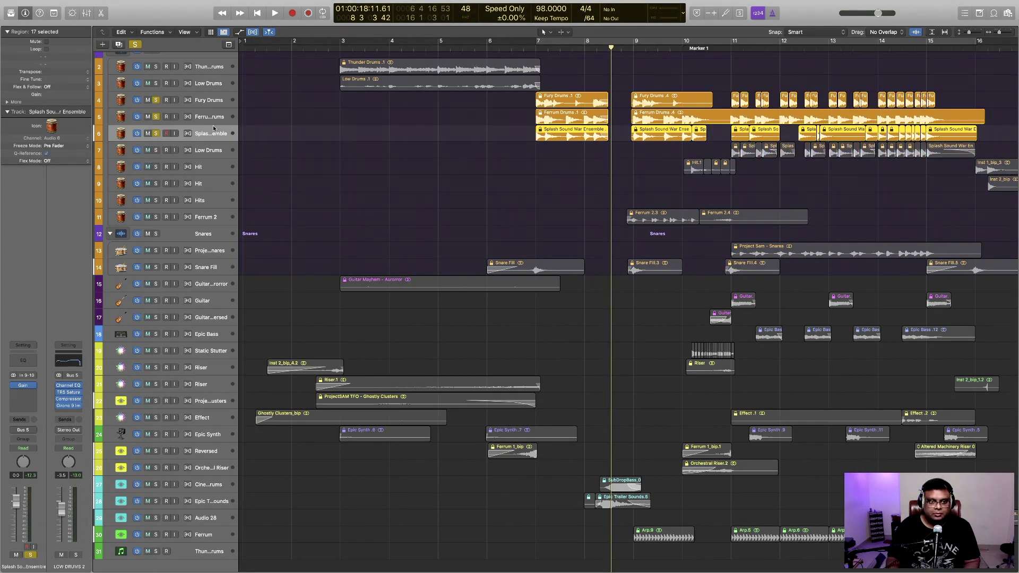
Audition the three soloed drum tracks, and show the EQ and TR5 Saturator X on their LOW DRUMS 2 bus
{"action": "key", "text": "shift+space"}
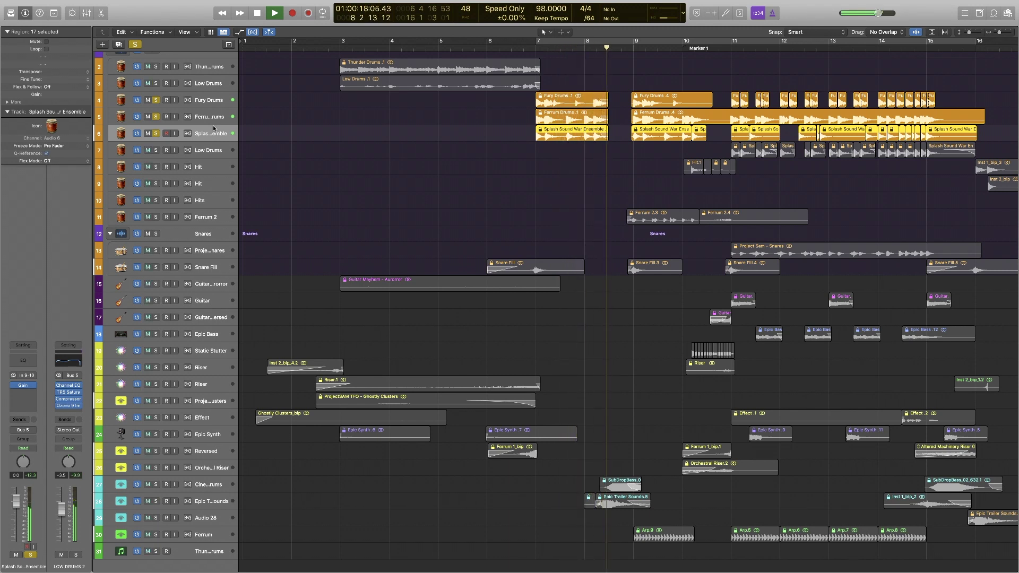
{"action": "key", "text": "space"}
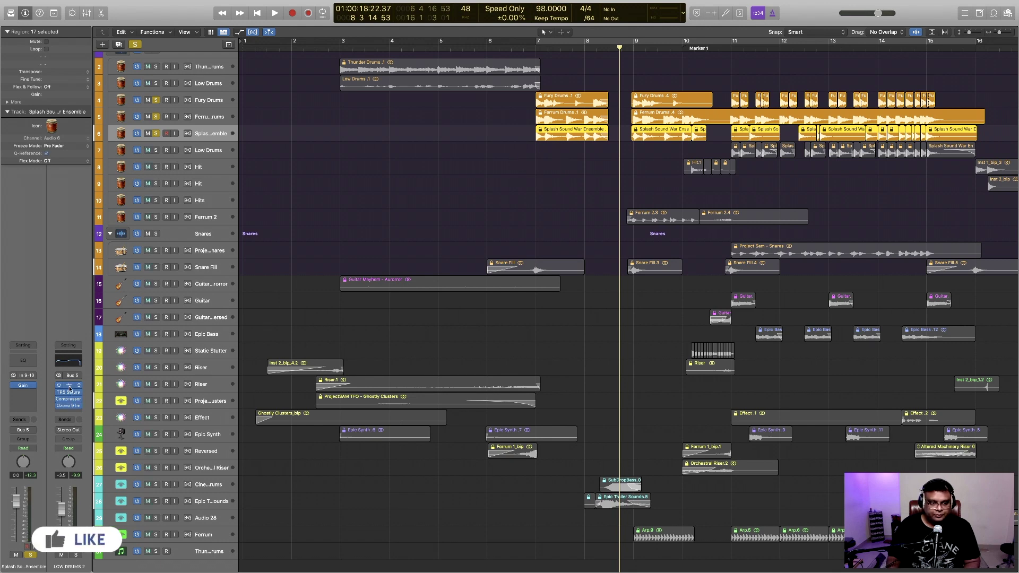
{"action": "left_click", "coordinate": [68, 361]}
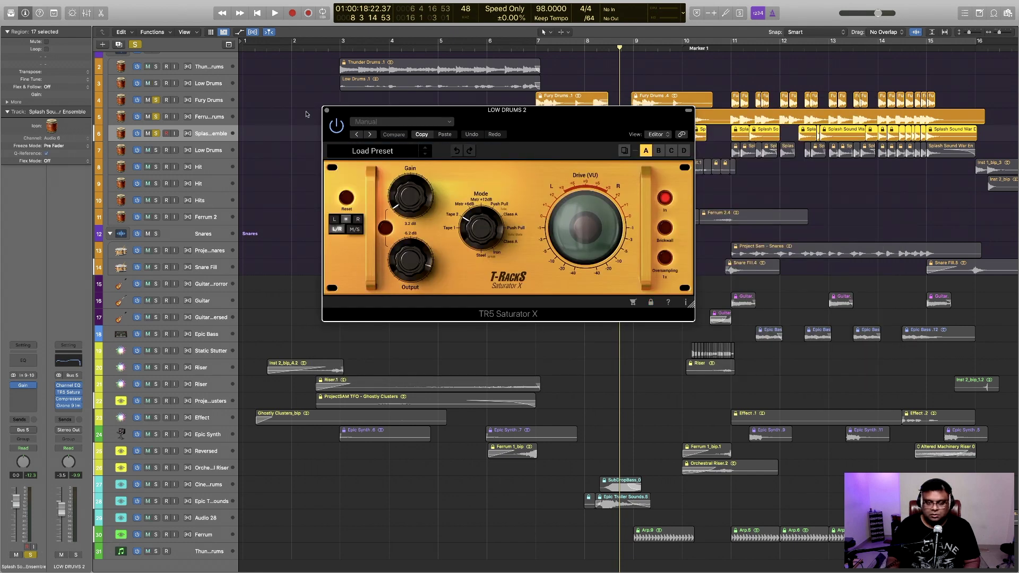
{"action": "left_click", "coordinate": [327, 111]}
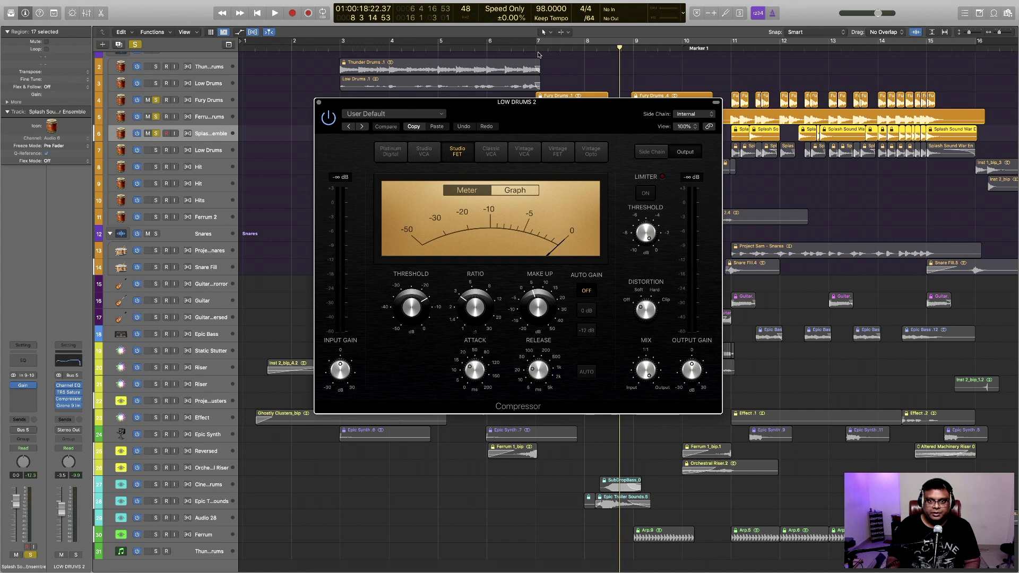
Play the soloed drums from bar 7 with the bus Compressor open, and show the Ozone 9 Imager before closing the plug-in windows
{"action": "left_click", "coordinate": [536, 51]}
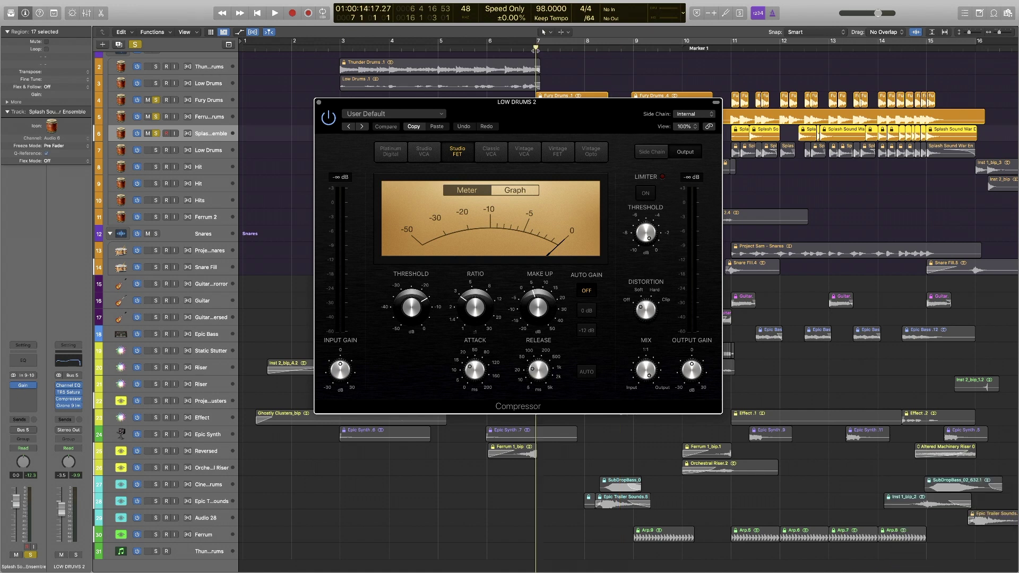
{"action": "key", "text": "space"}
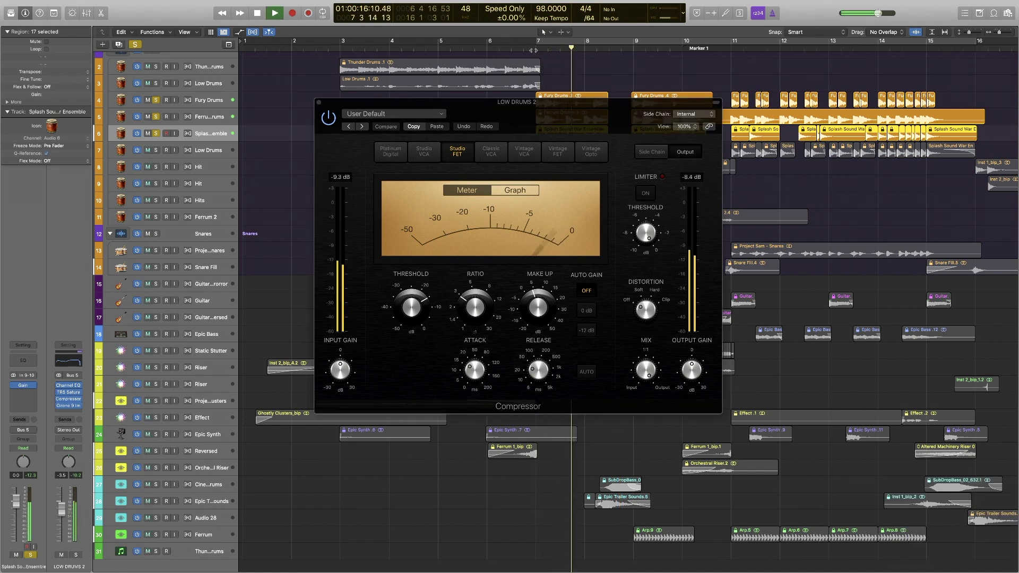
{"action": "key", "text": "space"}
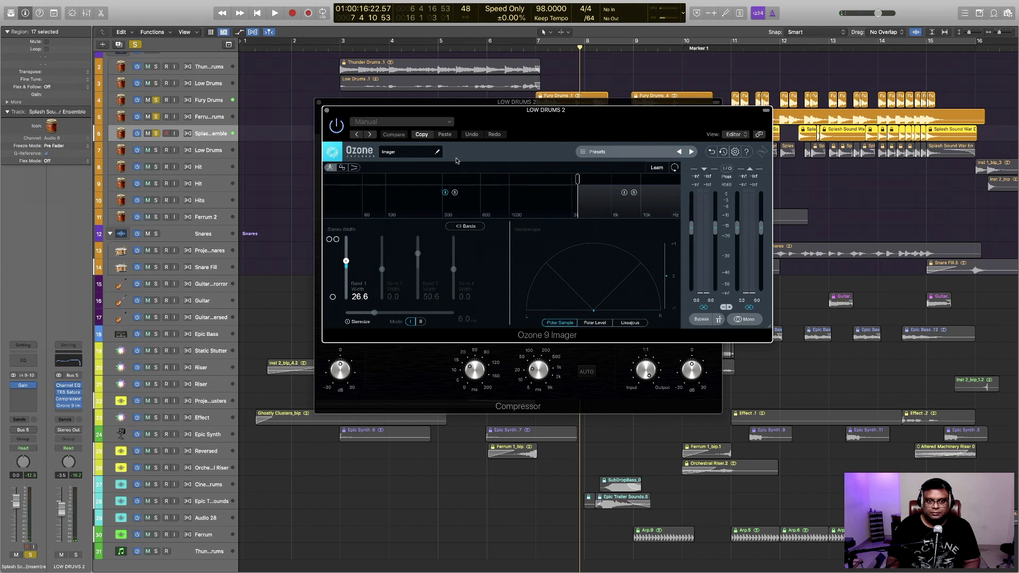
{"action": "key", "text": "space"}
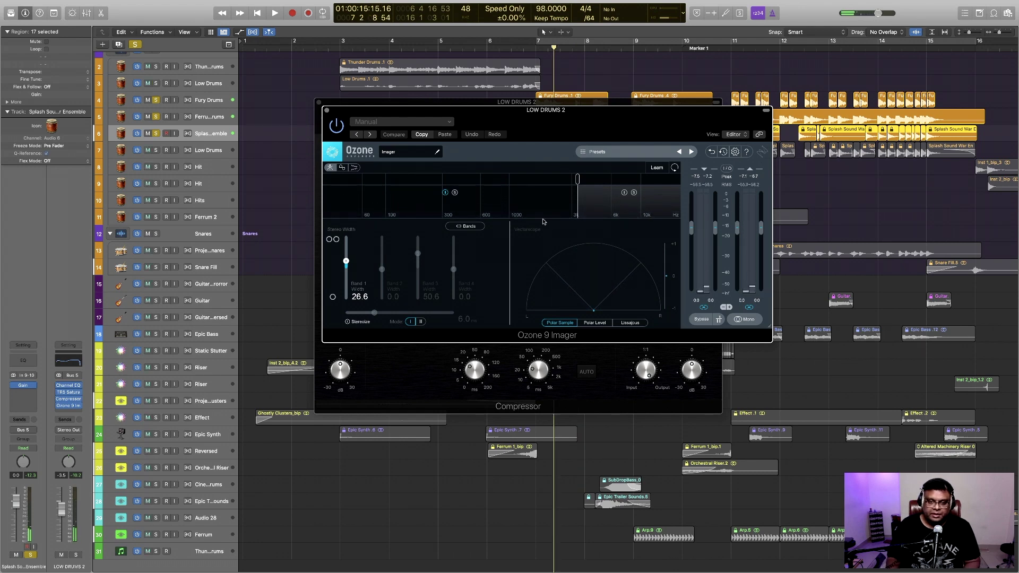
{"action": "key", "text": "v"}
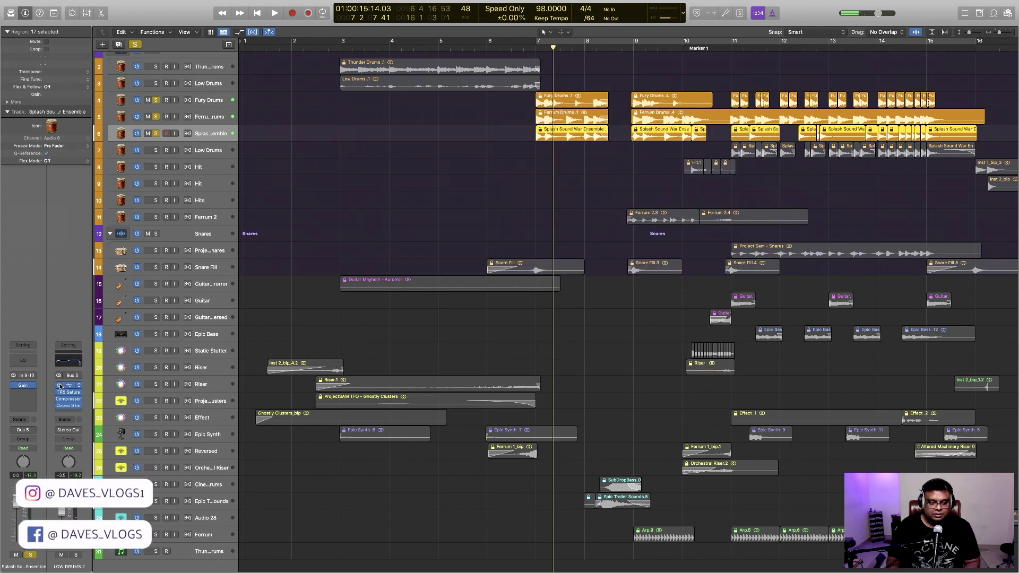
Compare the soloed drums with the LOW DRUMS 2 bus effects bypassed and enabled
{"action": "key", "text": "space"}
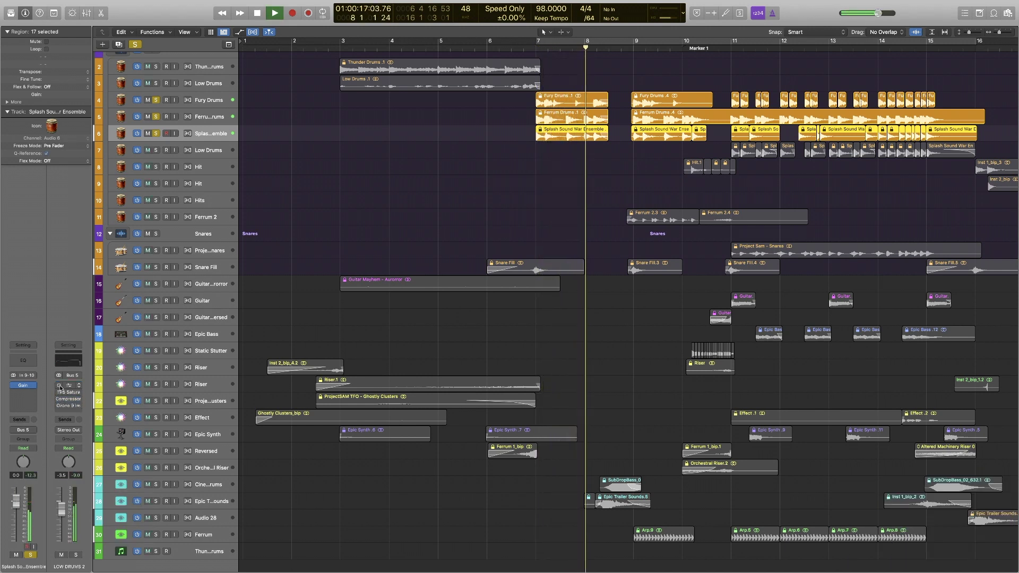
{"action": "key", "text": "space"}
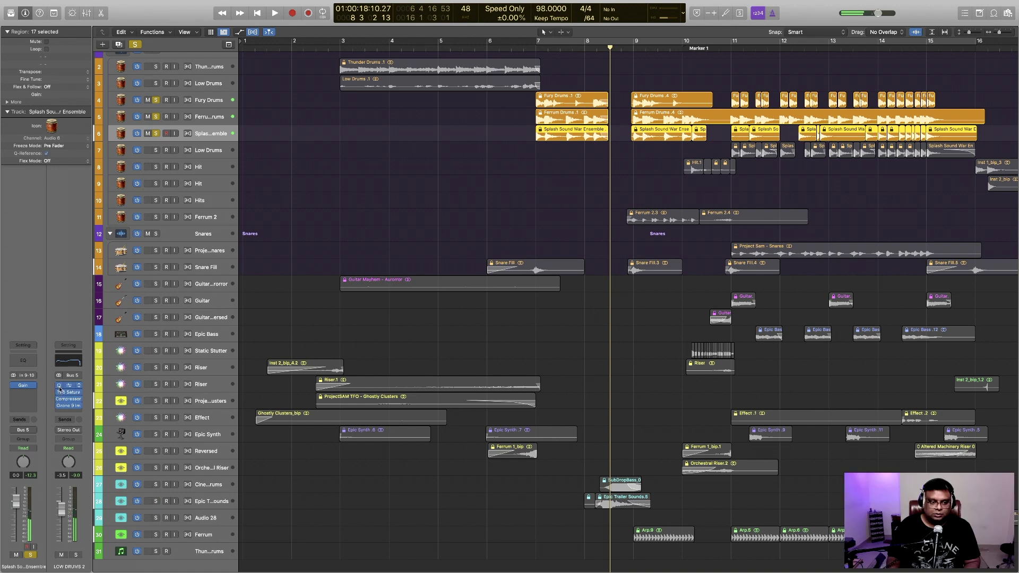
{"action": "key", "text": "space"}
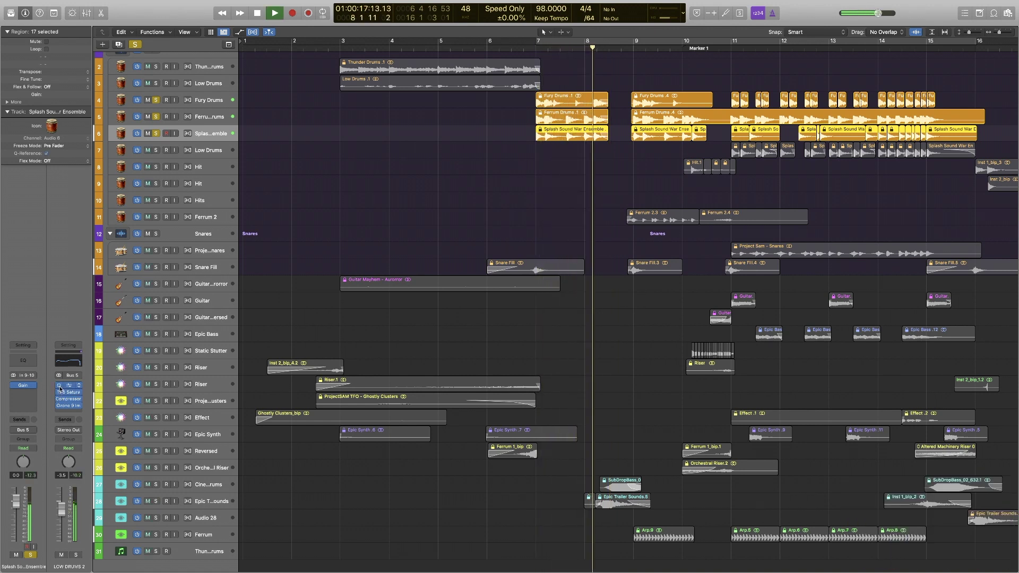
{"action": "key", "text": "space"}
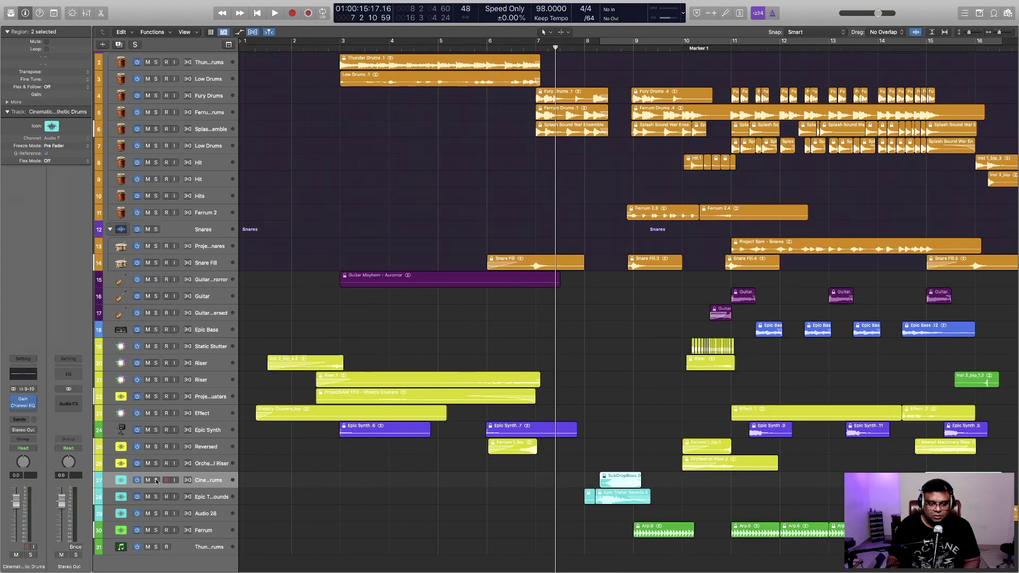
Audition the Cinematic Synthetic Drums track in solo from just after bar 8
{"action": "left_click", "coordinate": [156, 480]}
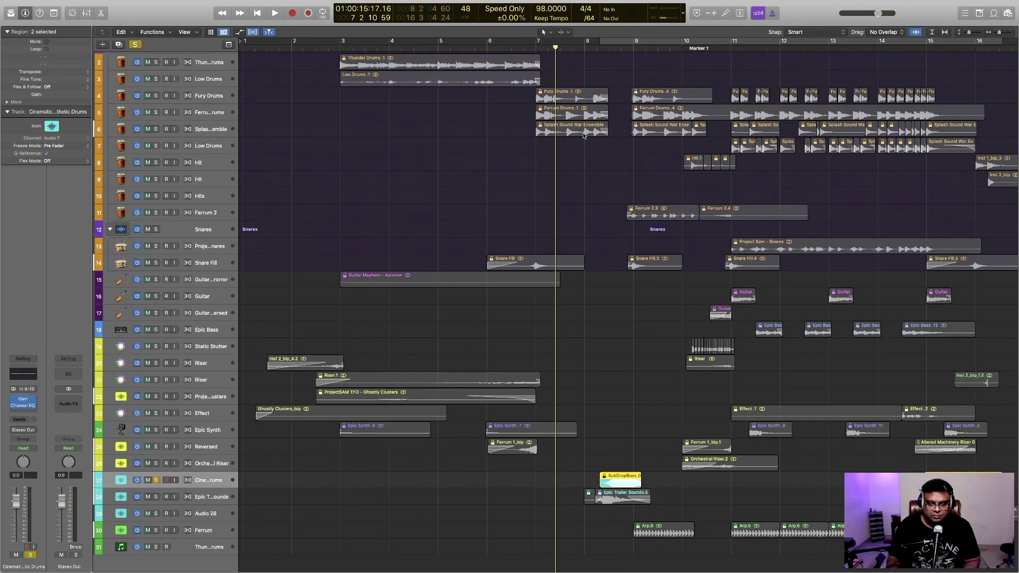
{"action": "left_click", "coordinate": [597, 49]}
{"action": "key", "text": "space"}
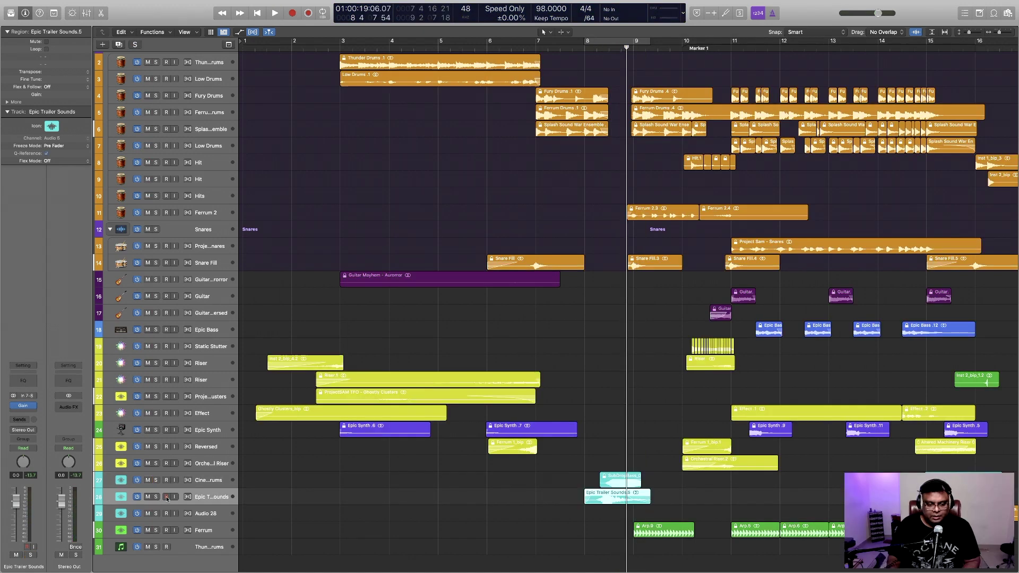
Audition the Epic Trailer Sounds track in solo from bar 8, together with the Cinematic Synthetic Drums, and clear the solo
{"action": "left_click", "coordinate": [156, 497]}
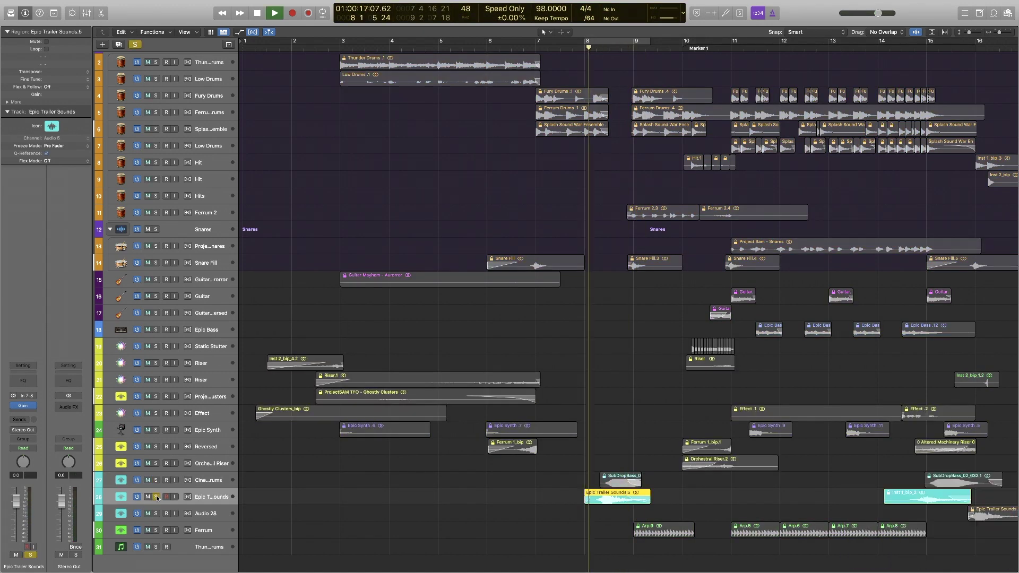
{"action": "key", "text": "space"}
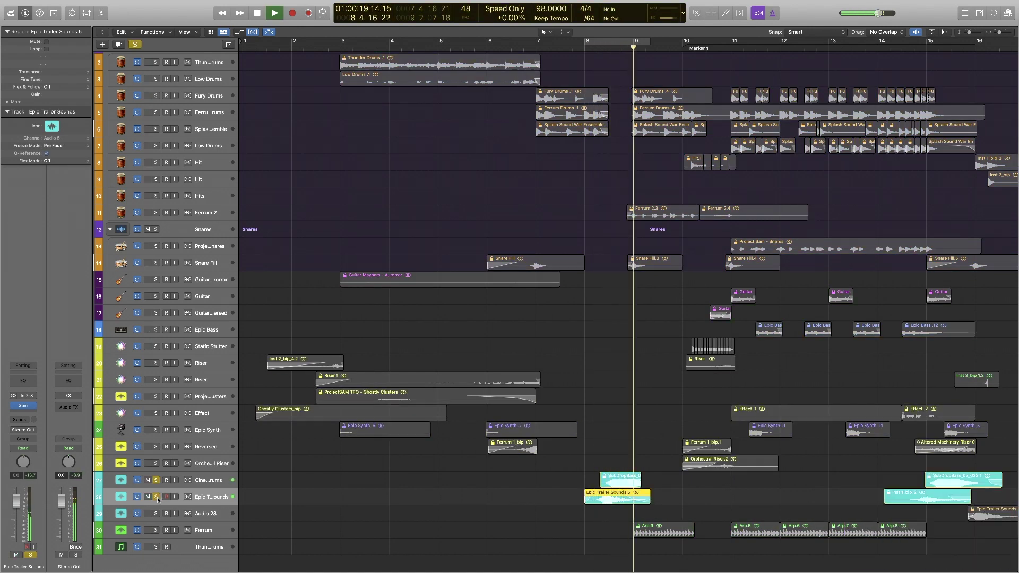
{"action": "key", "text": "space"}
{"action": "left_click", "coordinate": [156, 497]}
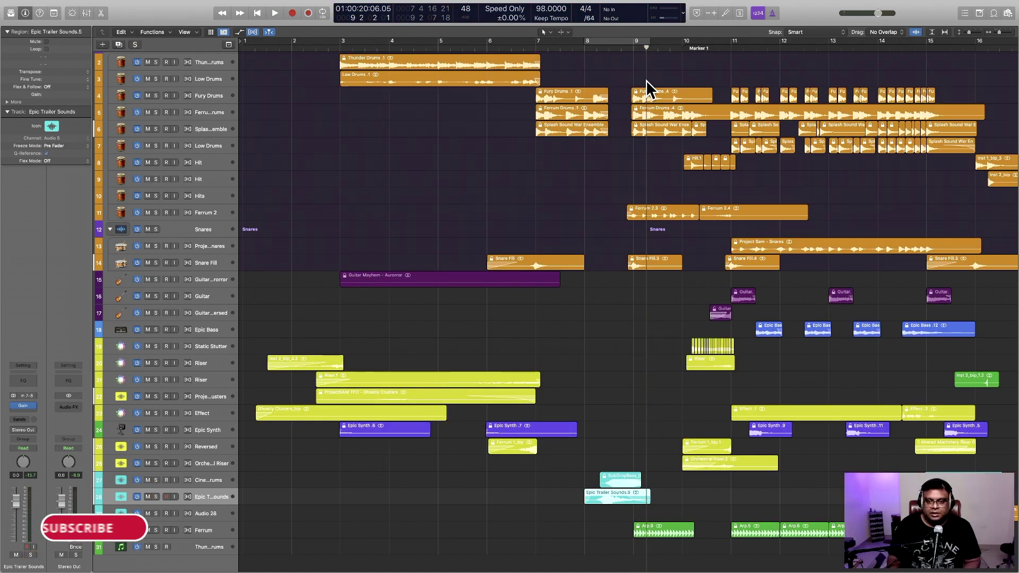
Play the full arrangement from bar 9, and return the playhead to just before bar 9
{"action": "left_click", "coordinate": [634, 49]}
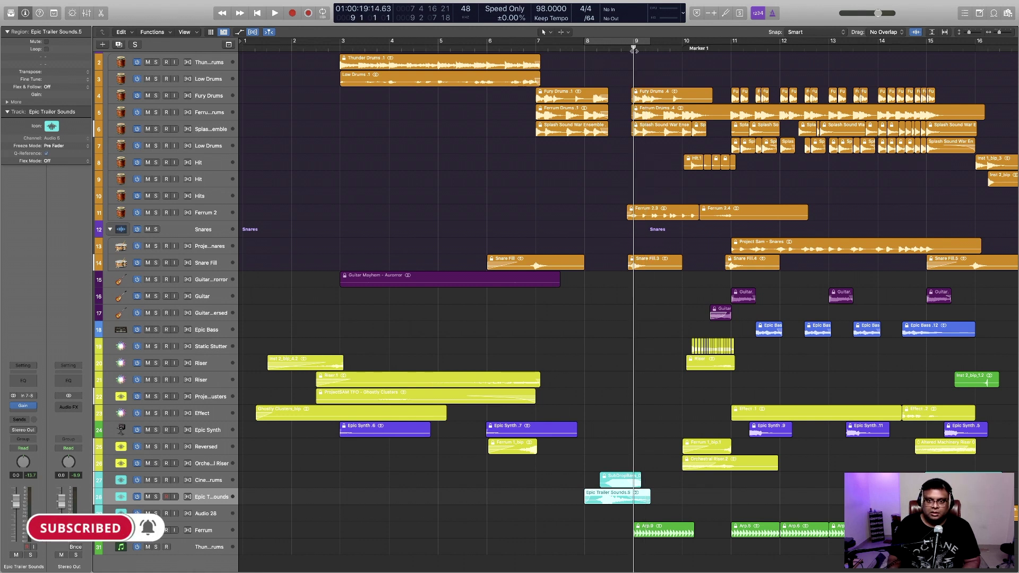
{"action": "key", "text": "space"}
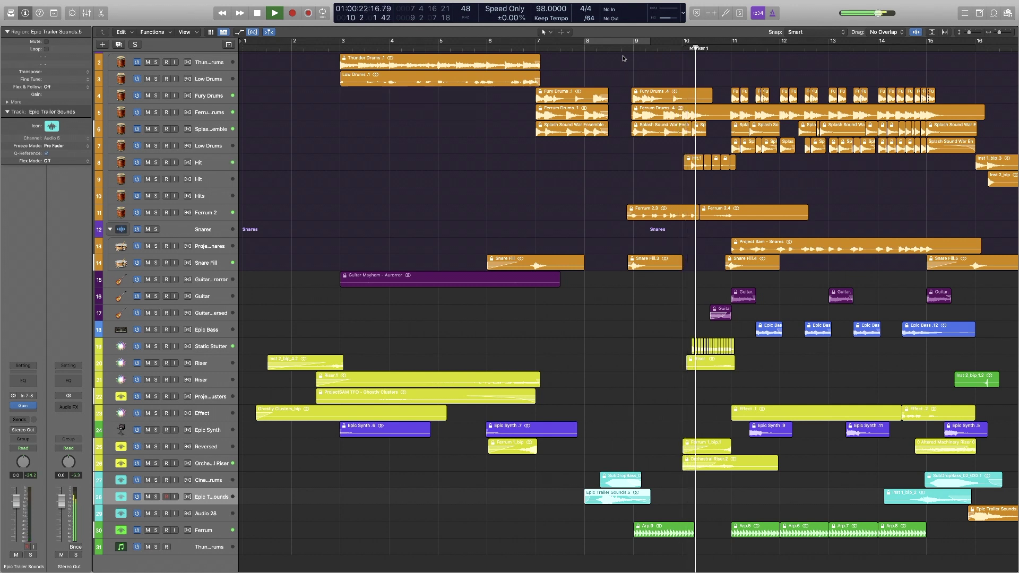
{"action": "key", "text": "space"}
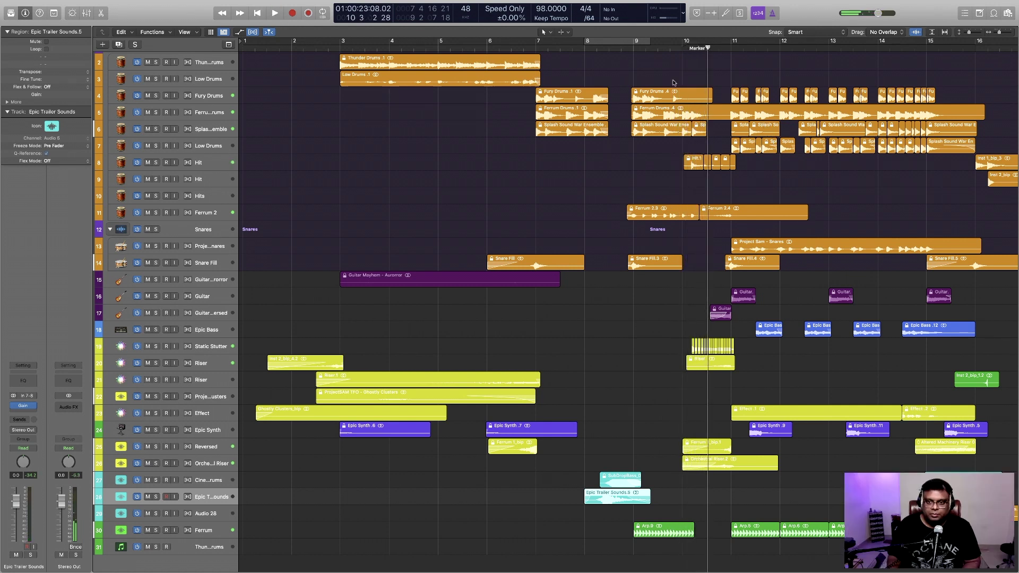
{"action": "left_click", "coordinate": [632, 51]}
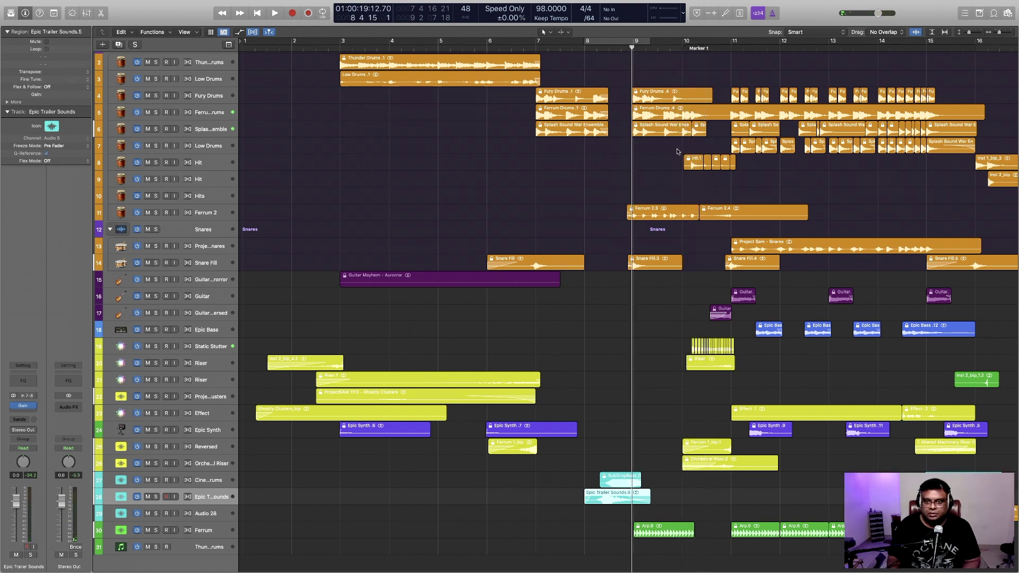
Audition the Ferrum 2 drum track in solo from just before bar 9
{"action": "left_click", "coordinate": [217, 215]}
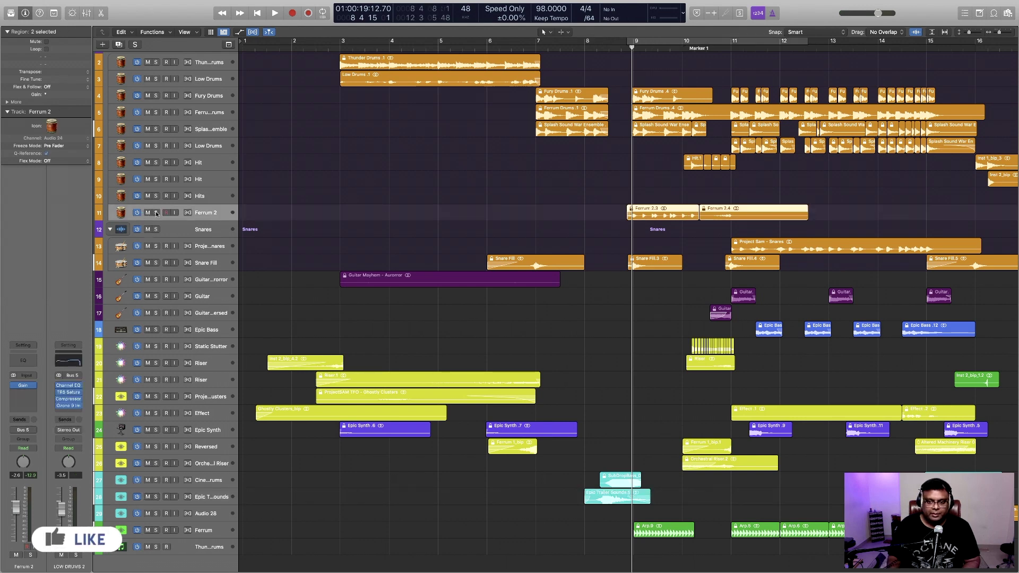
{"action": "left_click", "coordinate": [156, 212]}
{"action": "key", "text": "space"}
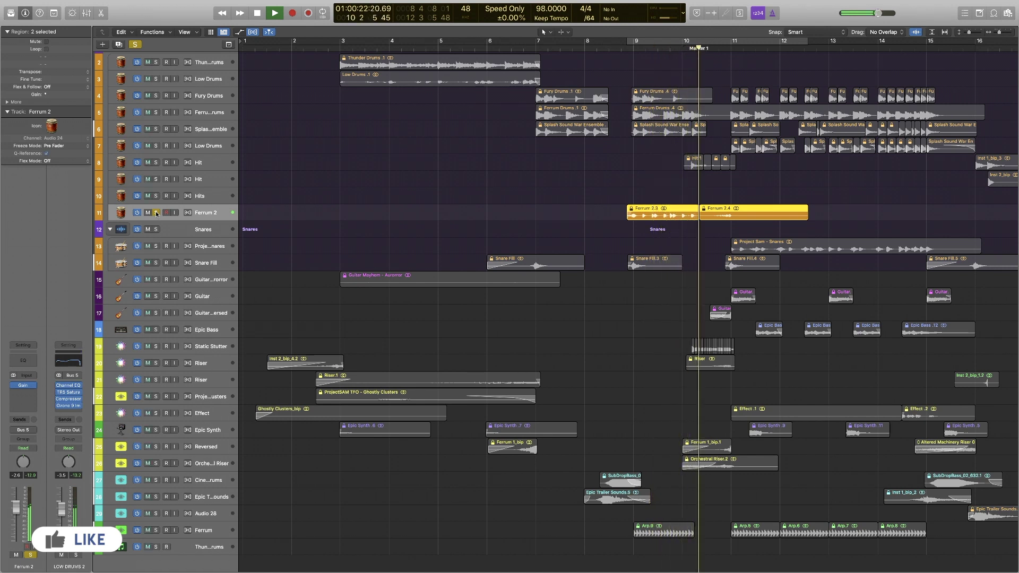
{"action": "key", "text": "space"}
Add the Low Drums, Fury Drums, Ferrum Drums and Splash Sound War Ensemble tracks to the Ferrum 2 solo, and play them together
{"action": "key", "text": "space"}
{"action": "left_click_drag", "start_coordinate": [155, 79], "coordinate": [153, 136]}
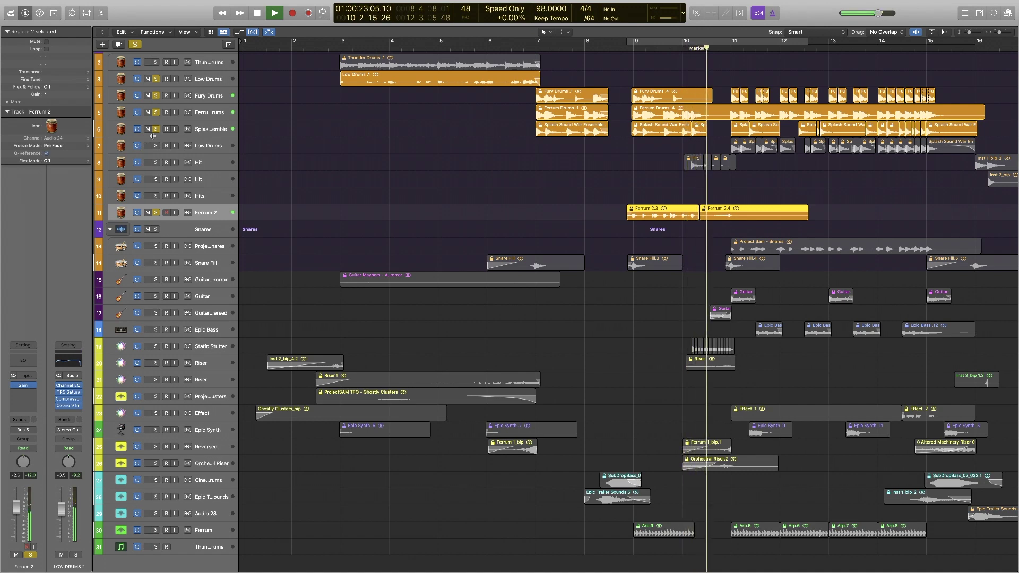
{"action": "key", "text": "space"}
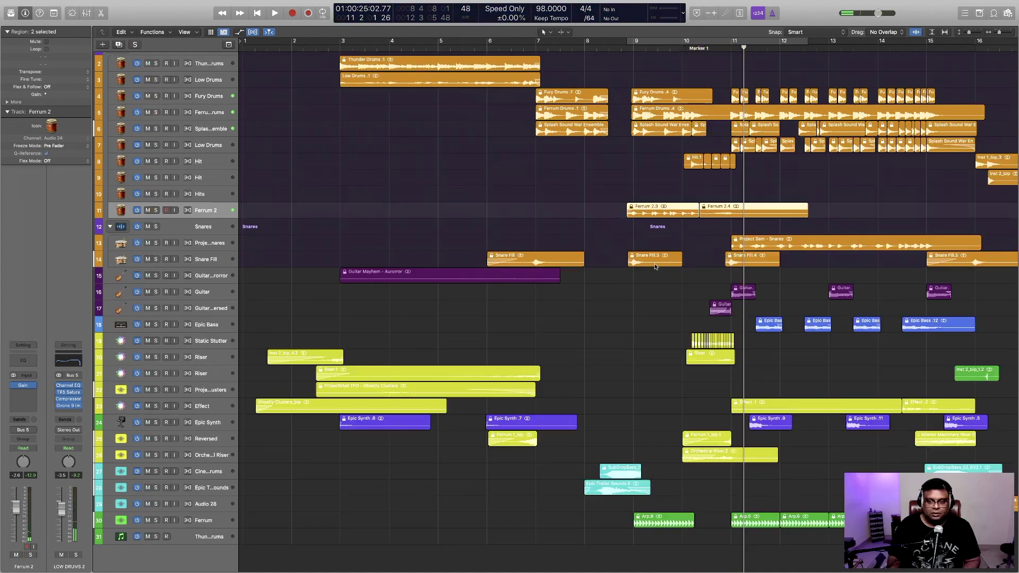
Play the full arrangement from just before bar 9, and select the Project Sam - Snares track
{"action": "left_click", "coordinate": [711, 191]}
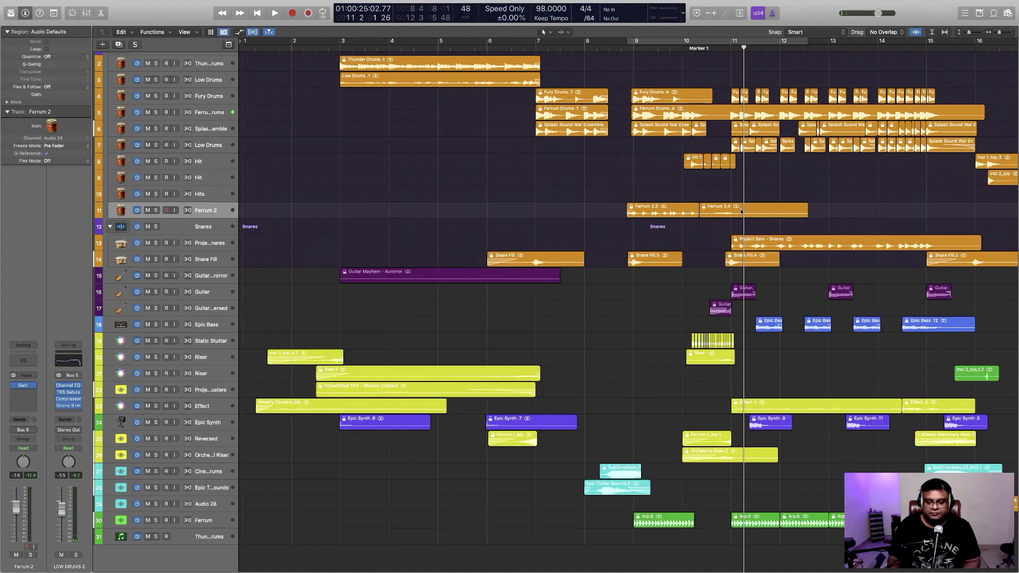
{"action": "key", "text": "space"}
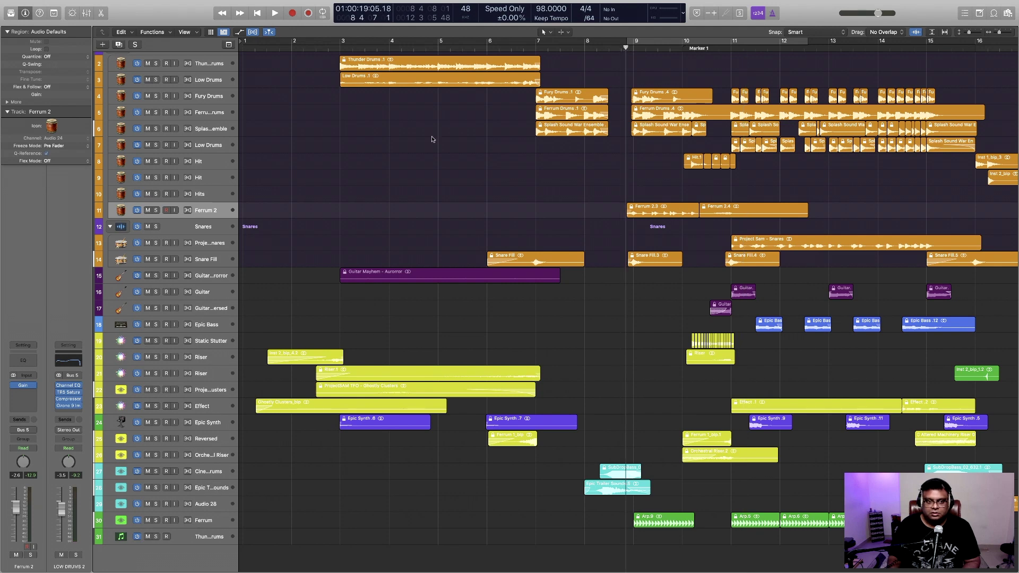
{"action": "left_click", "coordinate": [169, 246]}
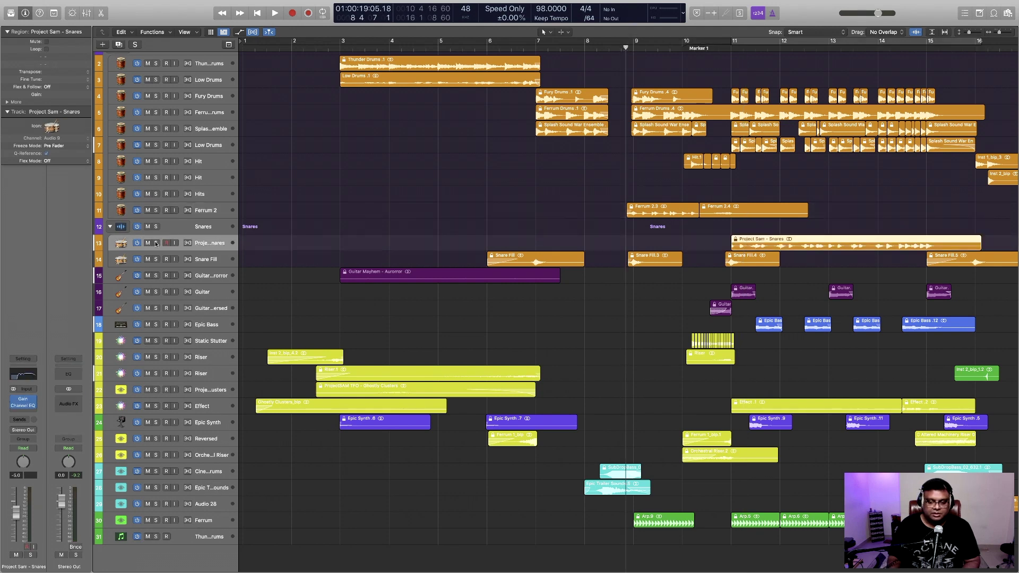
{"action": "key", "text": "space"}
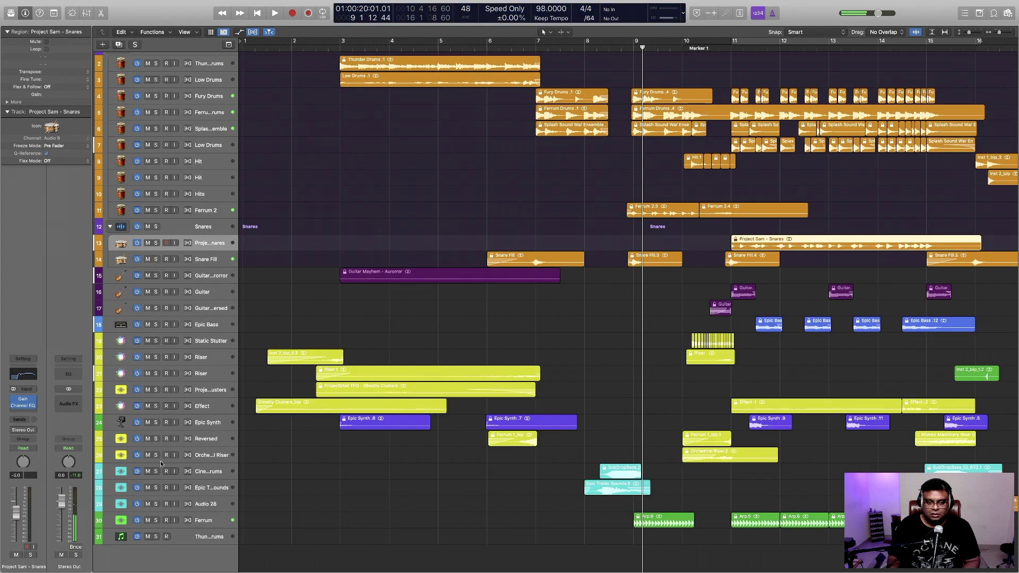
Audition the Ferrum arp track in solo from around bar 9, and show its Channel EQ and Transient Master
{"action": "left_click", "coordinate": [217, 522]}
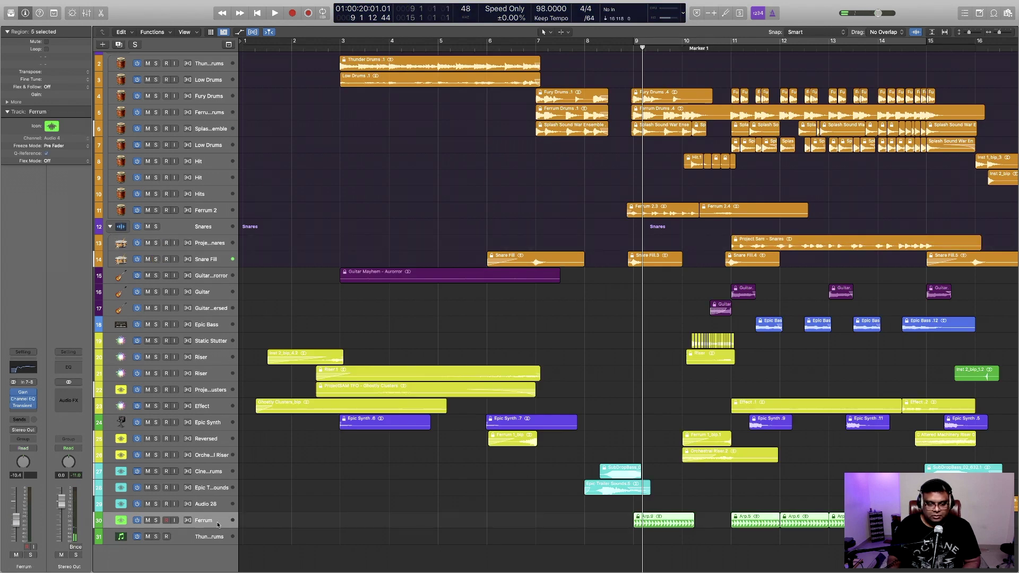
{"action": "left_click", "coordinate": [157, 521]}
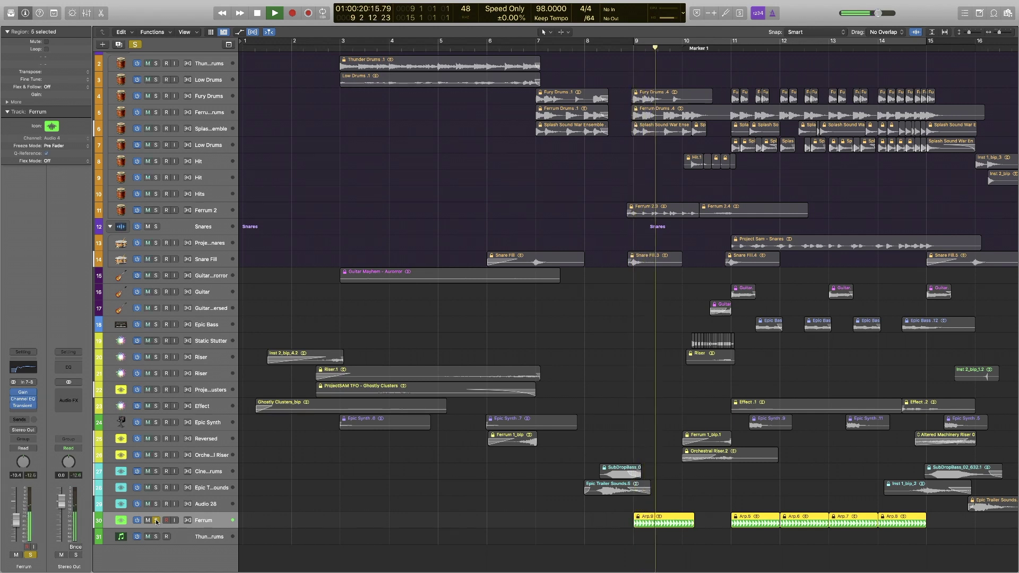
{"action": "key", "text": "space"}
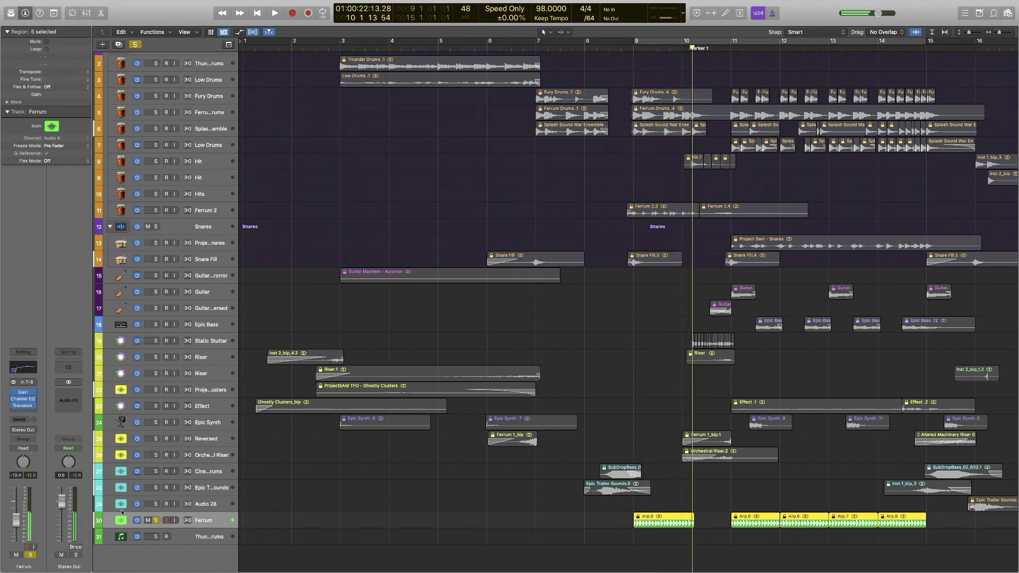
{"action": "left_click", "coordinate": [24, 399]}
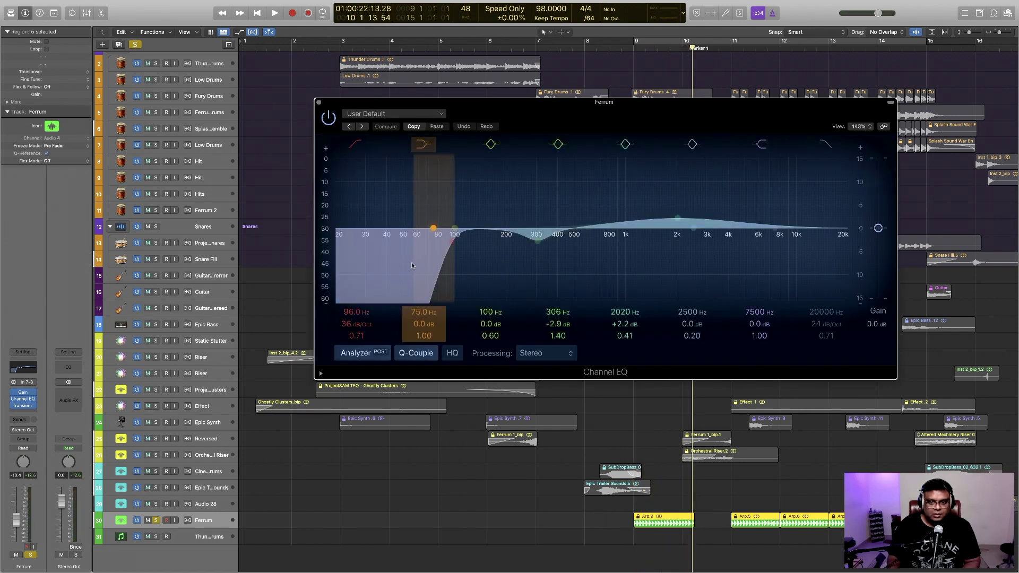
{"action": "left_click", "coordinate": [24, 405]}
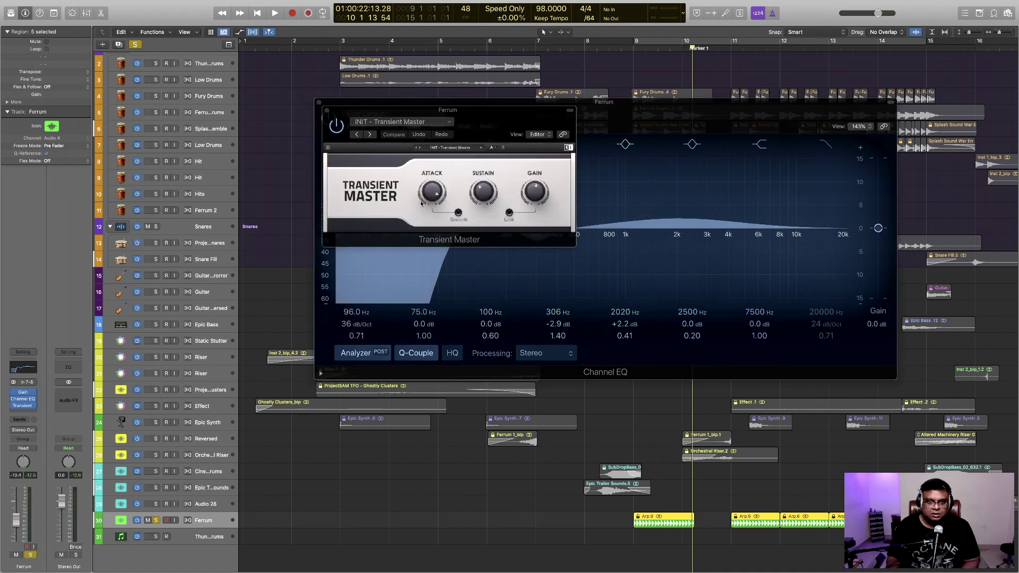
Compare the soloed Ferrum arp with its effects bypassed and enabled, and close its Transient Master and Channel EQ windows
{"action": "left_click_drag", "start_coordinate": [497, 118], "coordinate": [519, 125]}
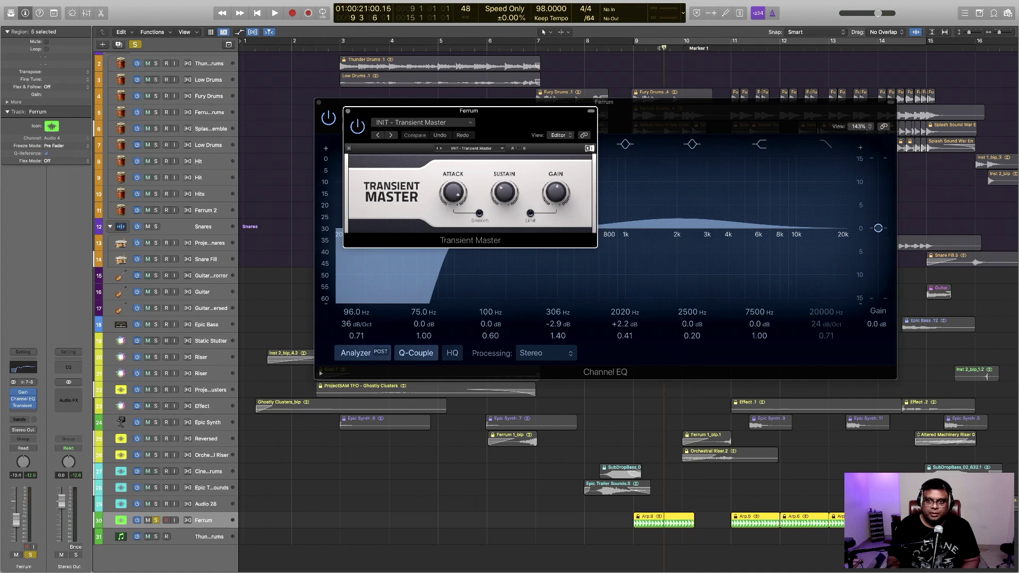
{"action": "key", "text": "space"}
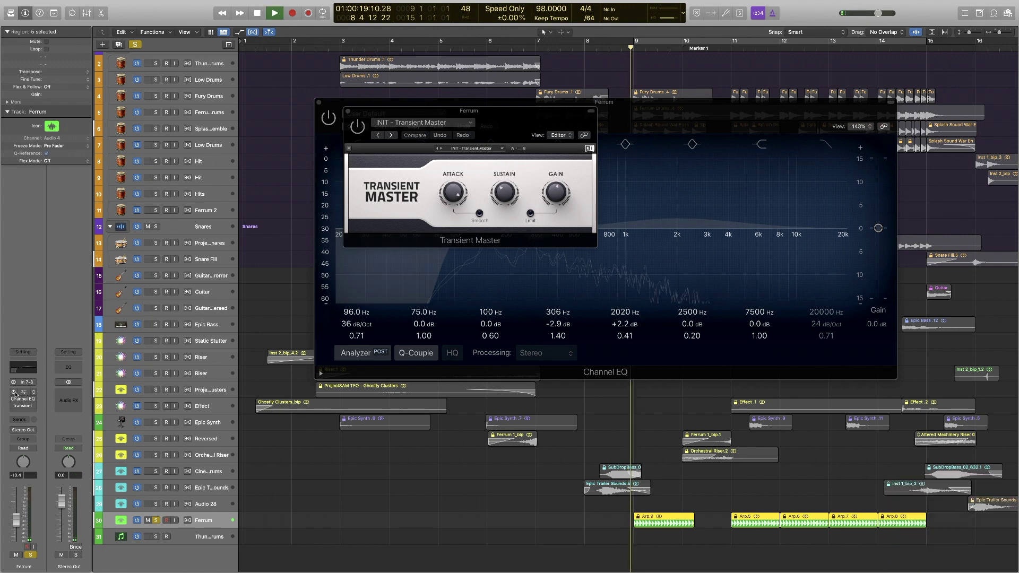
{"action": "key", "text": "space"}
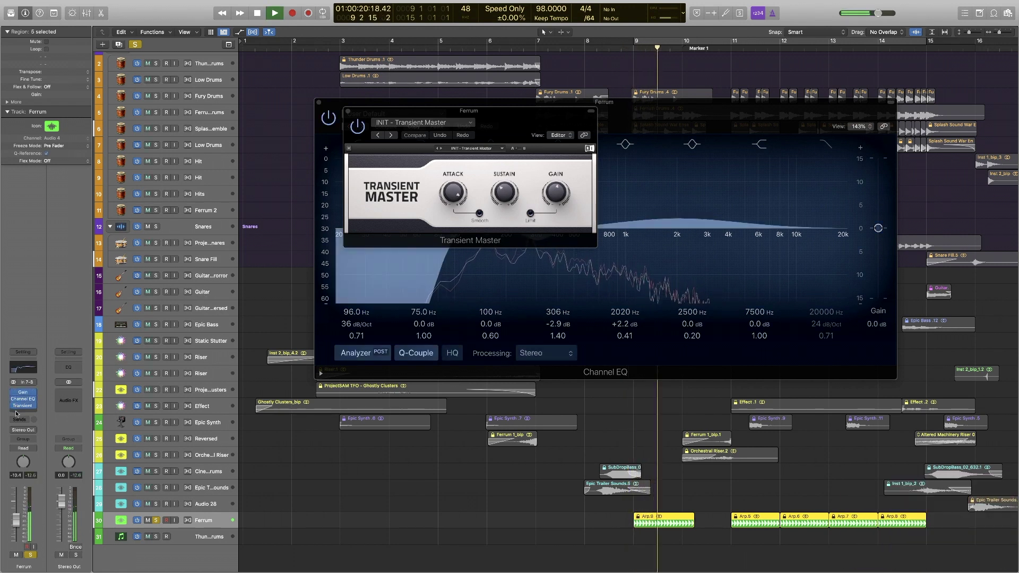
{"action": "key", "text": "space"}
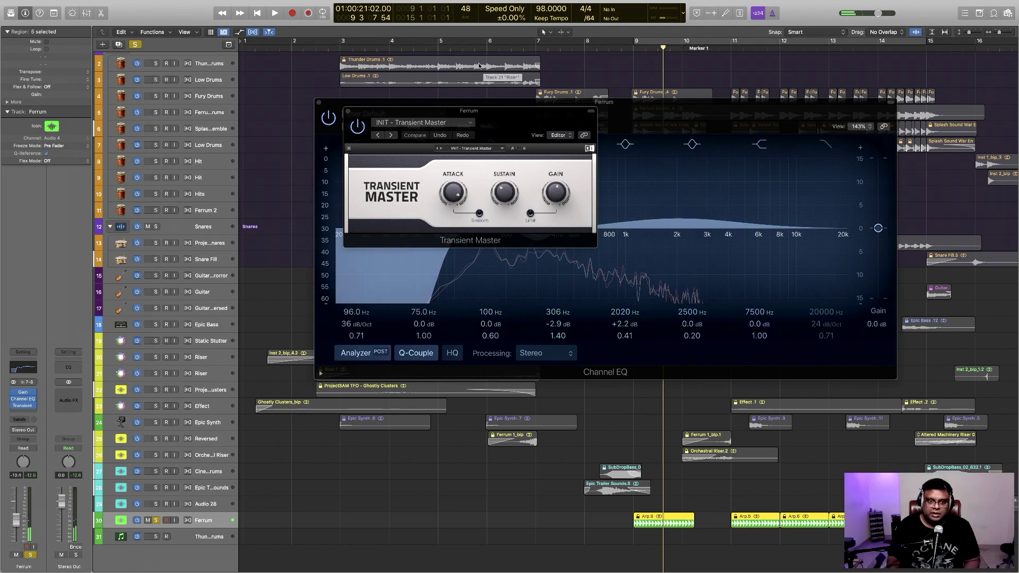
{"action": "left_click", "coordinate": [348, 111]}
{"action": "left_click", "coordinate": [319, 102]}
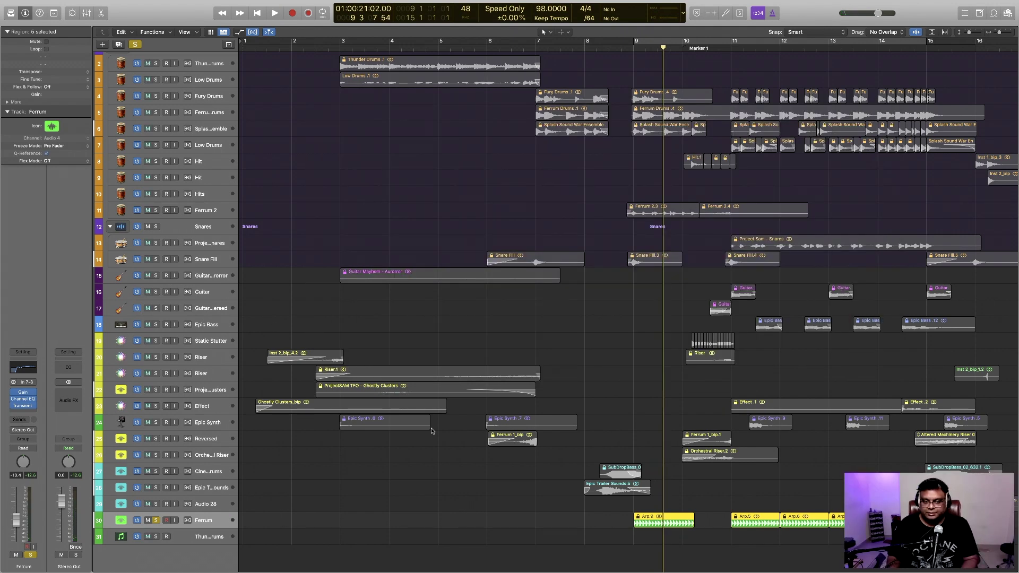
Clear the Ferrum solo and play the full arrangement from the middle of bar 9 to bar 11
{"action": "left_click", "coordinate": [156, 520]}
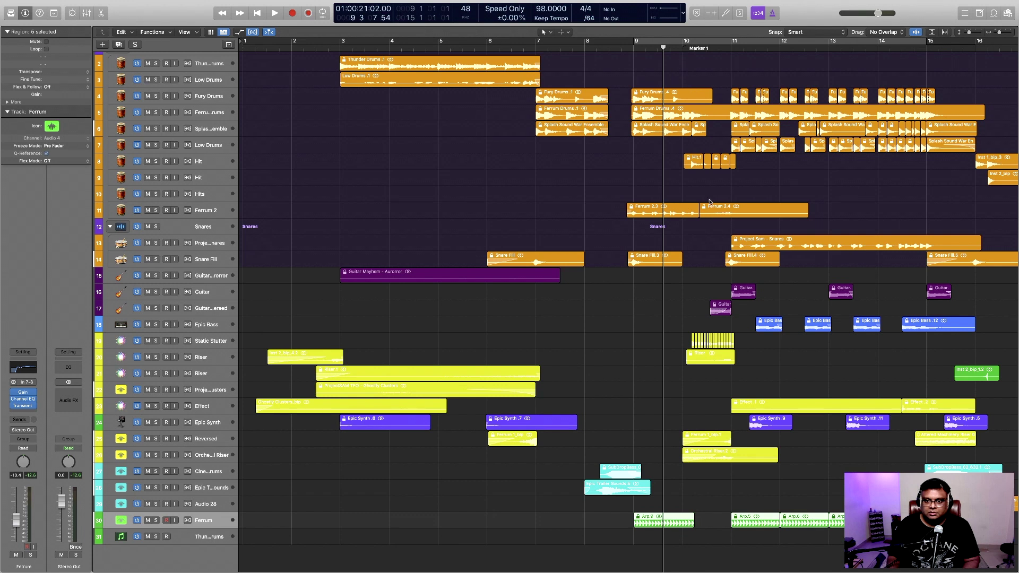
{"action": "key", "text": "space"}
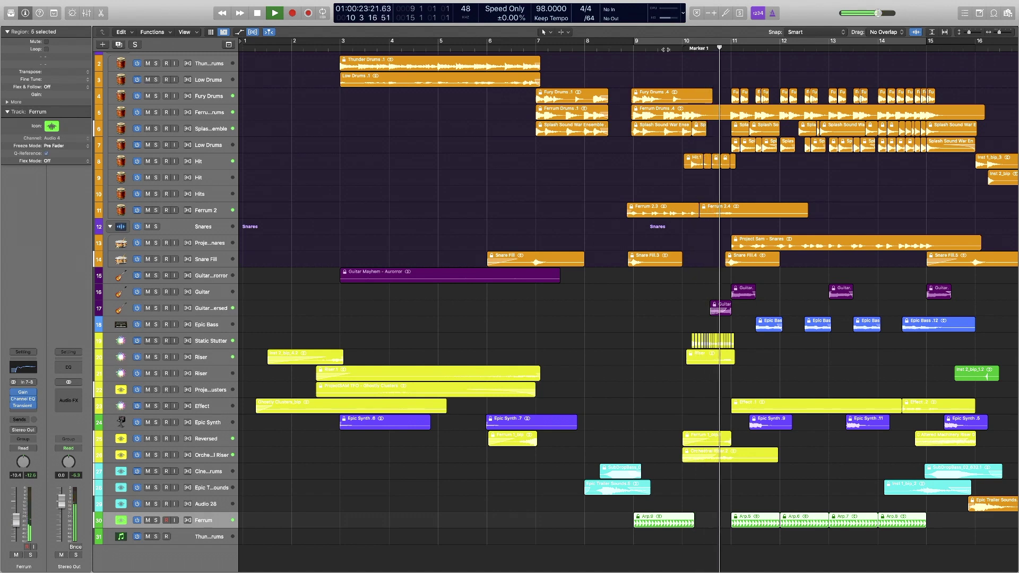
{"action": "key", "text": "space"}
Audition the Orchestral Riser track in solo from bar 10 to bar 11, and clear its solo
{"action": "left_click", "coordinate": [185, 458]}
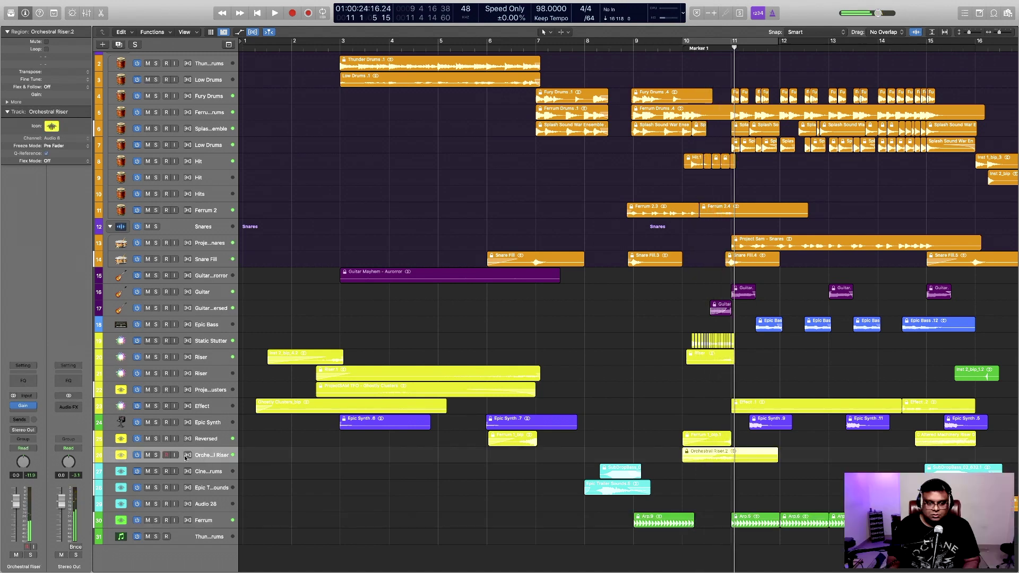
{"action": "left_click", "coordinate": [156, 455]}
{"action": "key", "text": "space"}
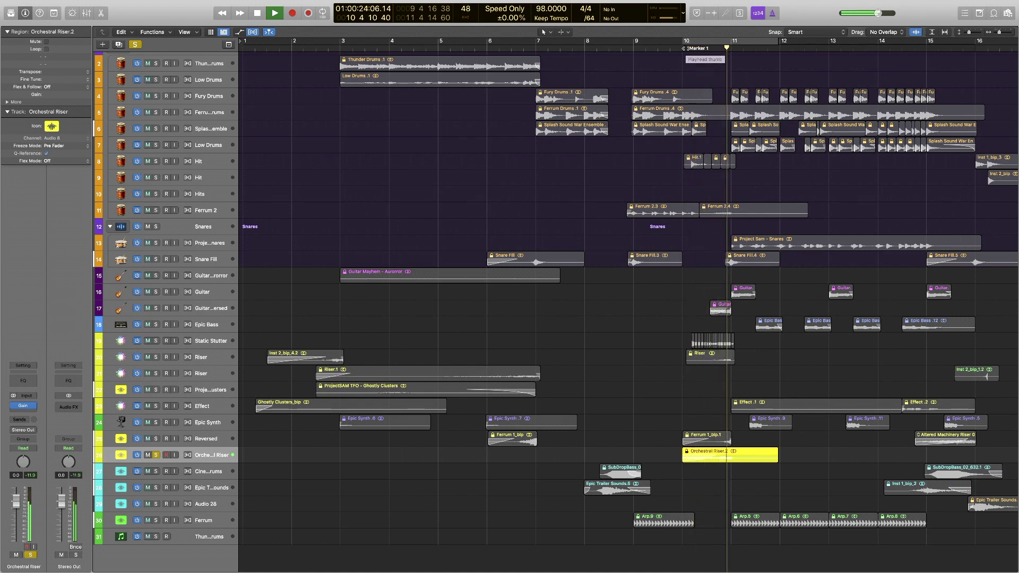
{"action": "key", "text": "space"}
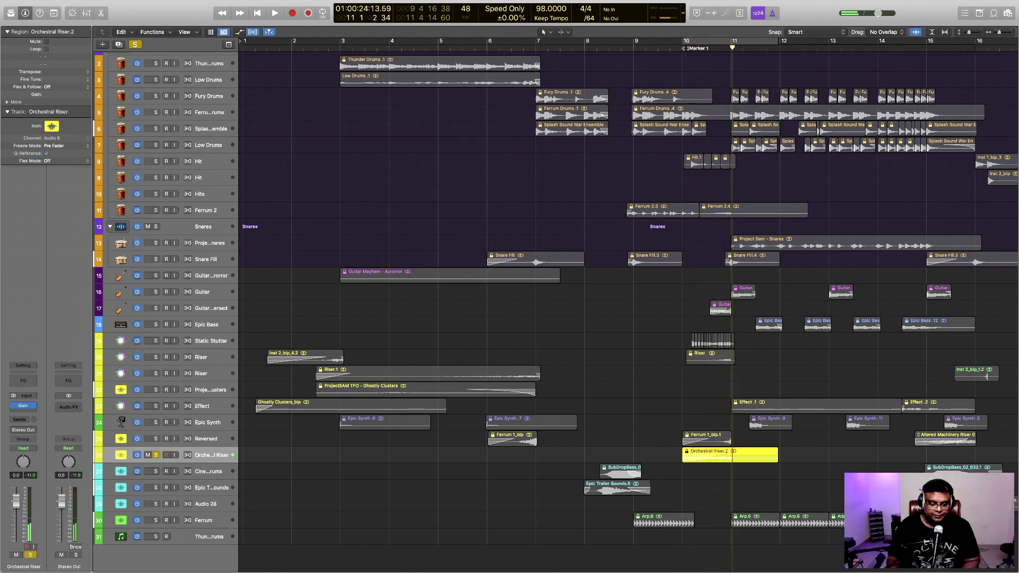
{"action": "left_click", "coordinate": [157, 456]}
Audition the Reversed track in solo from around bar 10 to bar 11, and clear its solo
{"action": "left_click", "coordinate": [208, 441]}
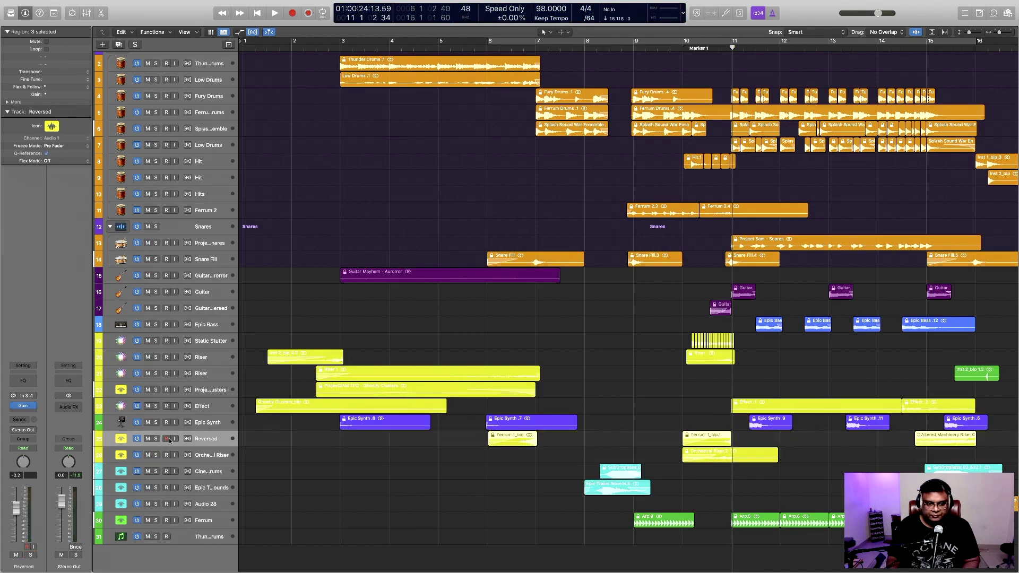
{"action": "left_click", "coordinate": [156, 439]}
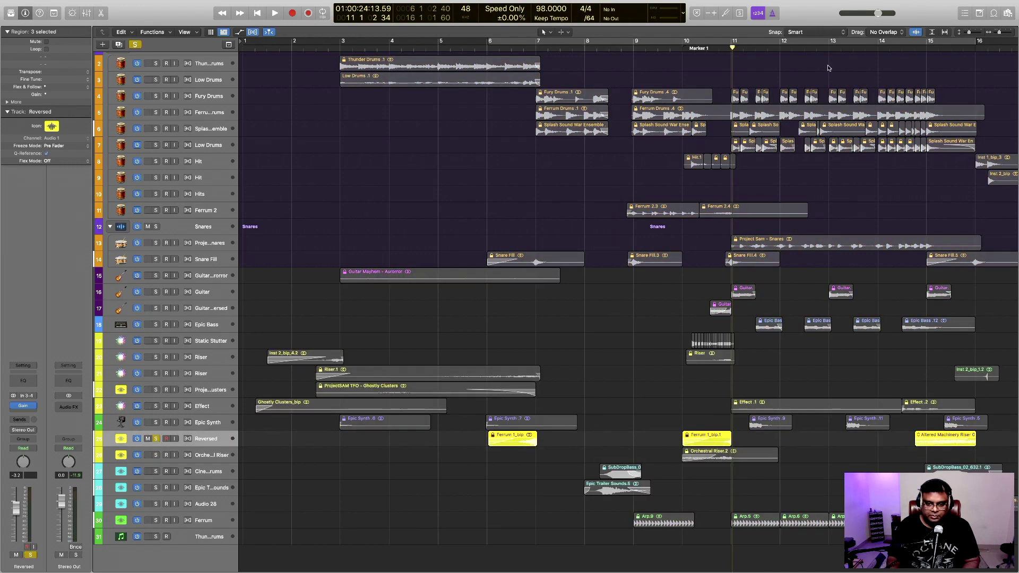
{"action": "key", "text": "space"}
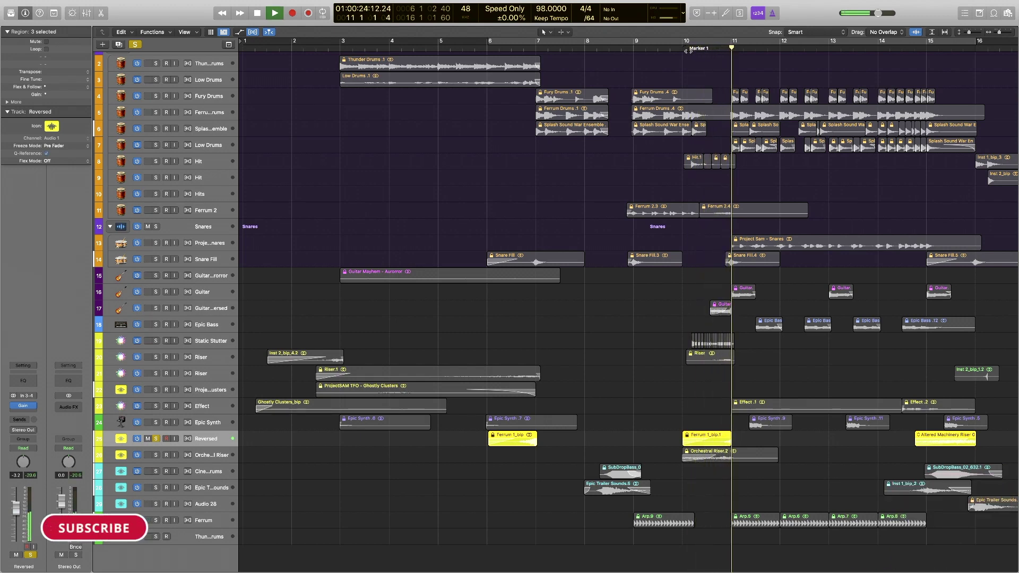
{"action": "left_click", "coordinate": [156, 439]}
Audition the Riser track just below Static Stutter in solo across bar 10, and clear its solo
{"action": "left_click", "coordinate": [156, 357]}
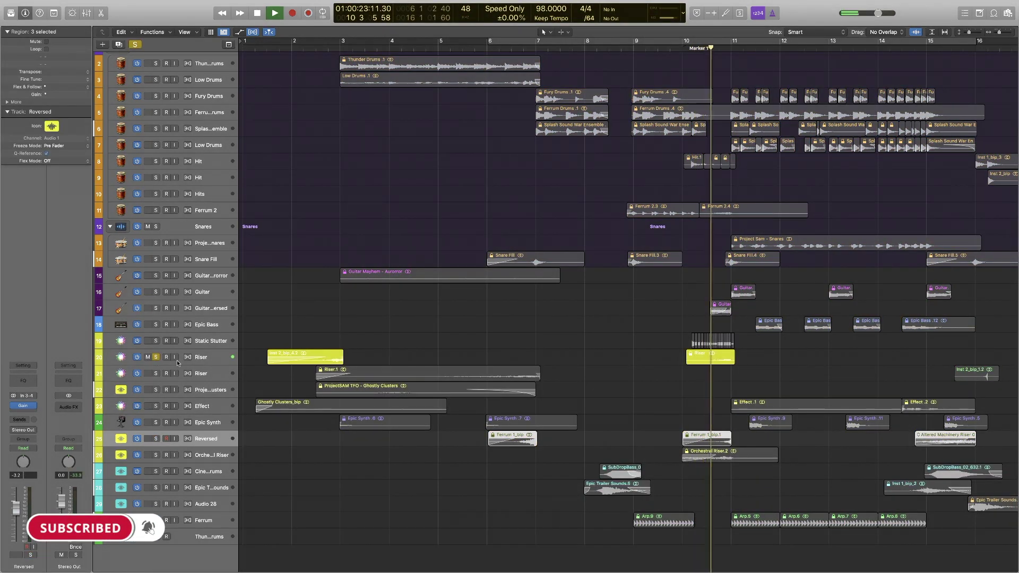
{"action": "key", "text": "space"}
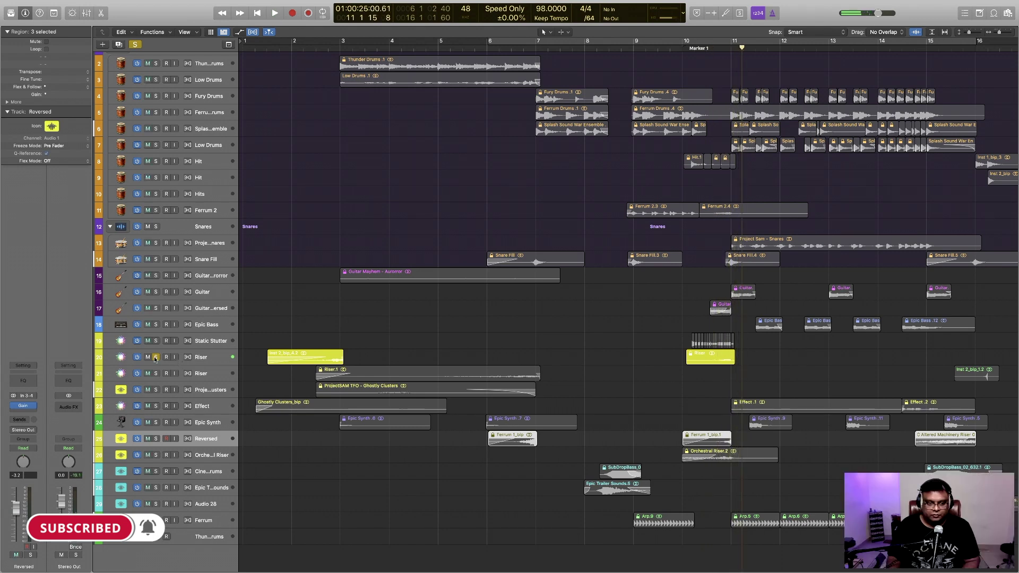
{"action": "left_click", "coordinate": [155, 357]}
Audition the Static Stutter track in solo from just after Marker 1 at bar 10
{"action": "left_click", "coordinate": [197, 341]}
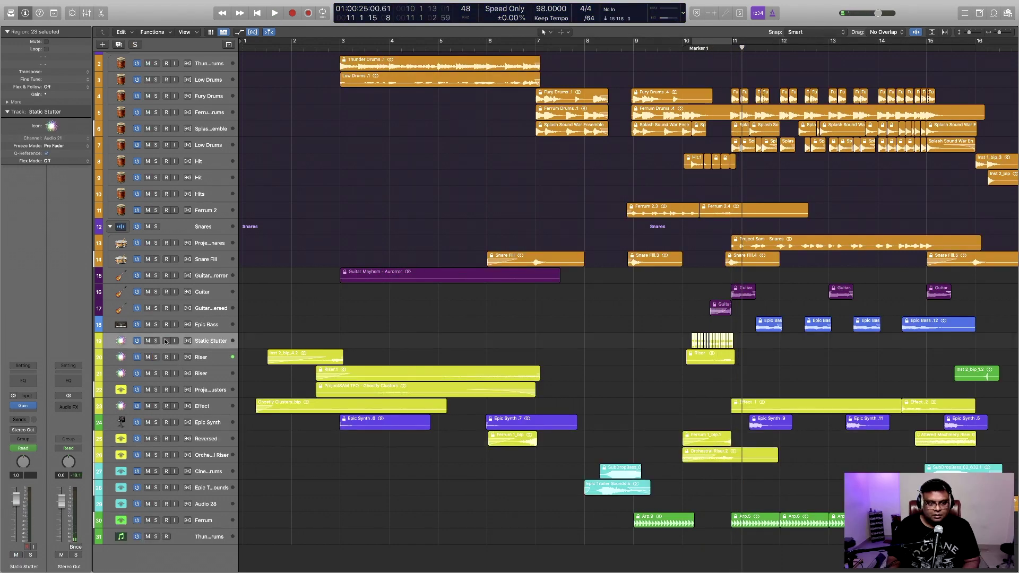
{"action": "left_click", "coordinate": [156, 341]}
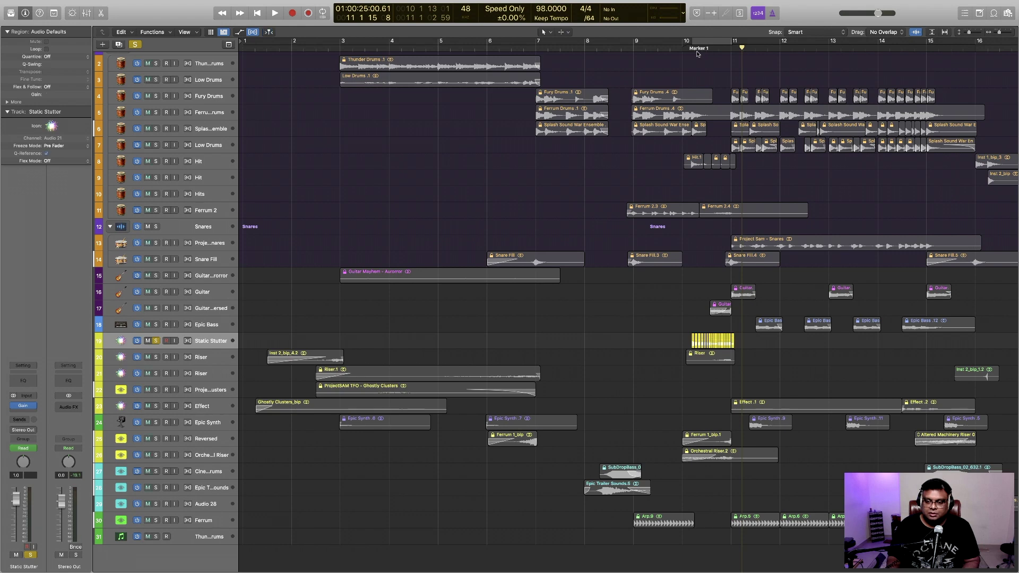
{"action": "key", "text": "shift+space"}
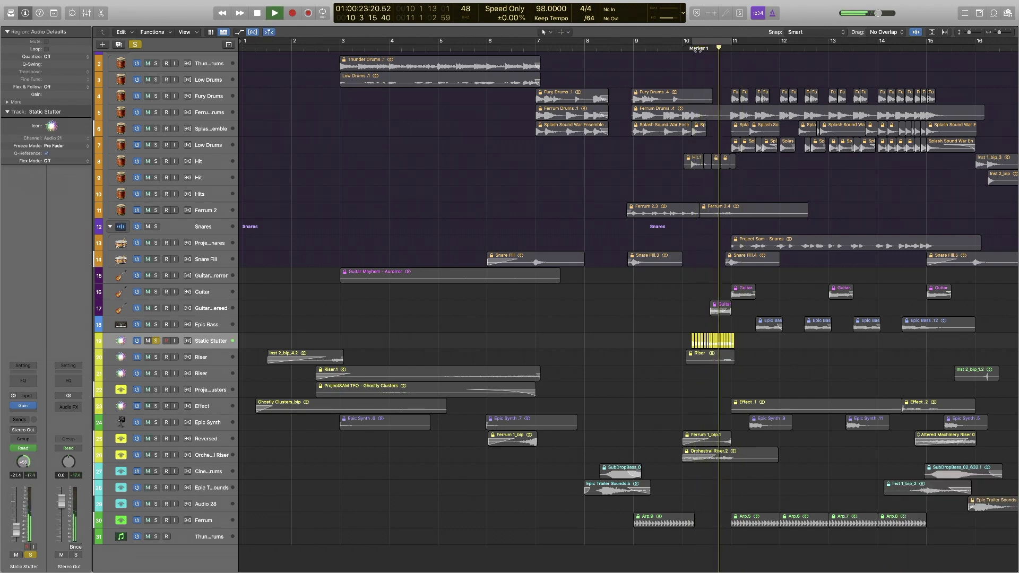
{"action": "key", "text": "space"}
Examine the chopped Static Stutter regions in bar 10 up close while playing them in solo
{"action": "key", "text": "z"}
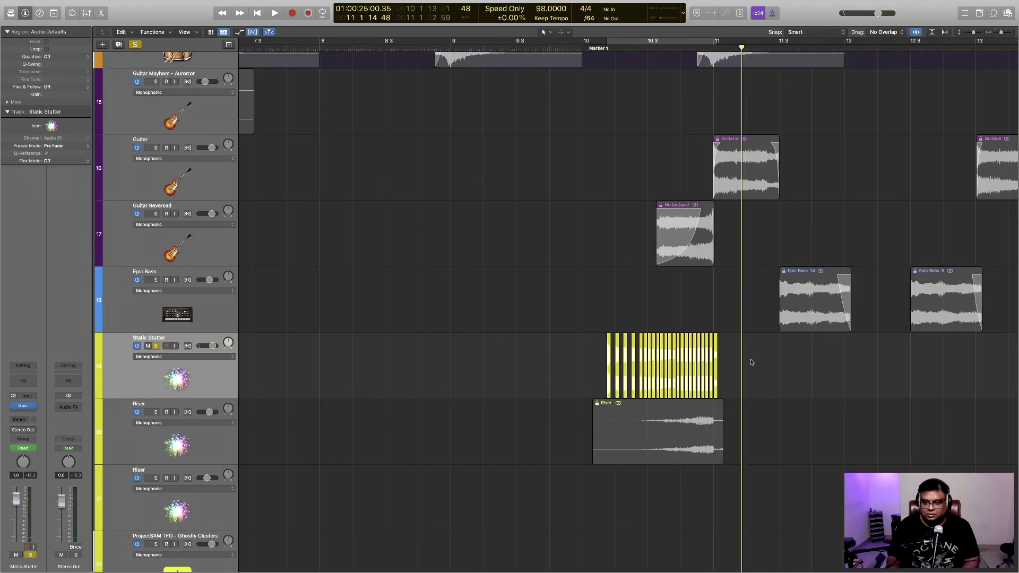
{"action": "scroll", "coordinate": [456, 374], "scroll_direction": "left", "scroll_amount": 5}
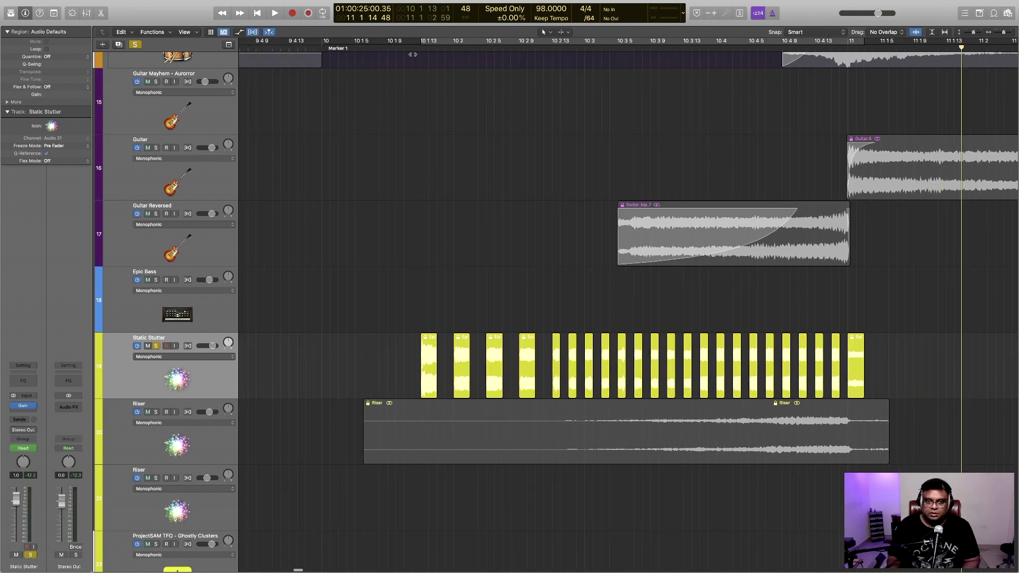
{"action": "key", "text": "shift+space"}
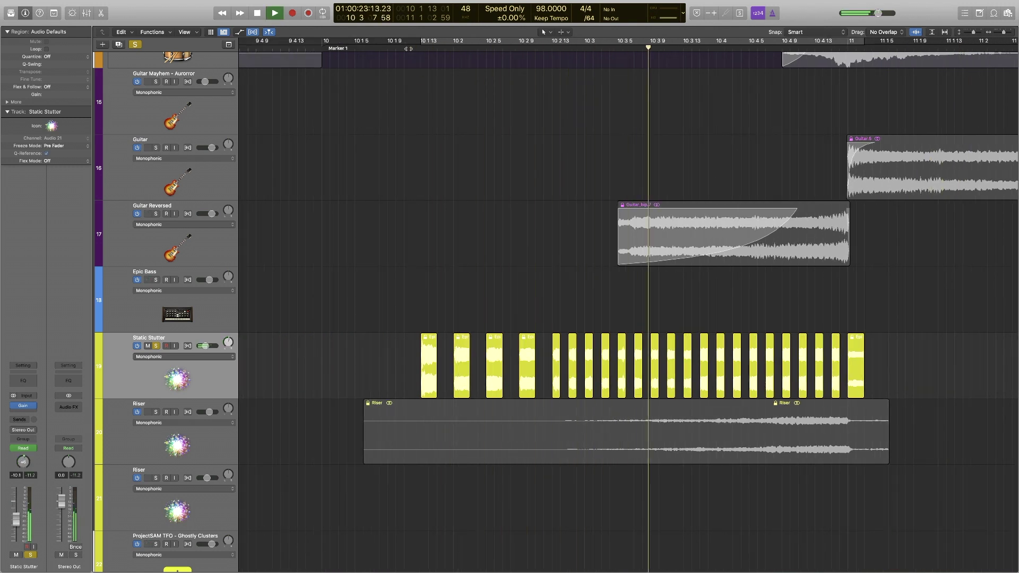
{"action": "key", "text": "space"}
Show the track automation, and replay the soloed Static Stutter across bar 10 alongside its volume curve
{"action": "scroll", "coordinate": [192, 376], "scroll_direction": "left", "scroll_amount": 4}
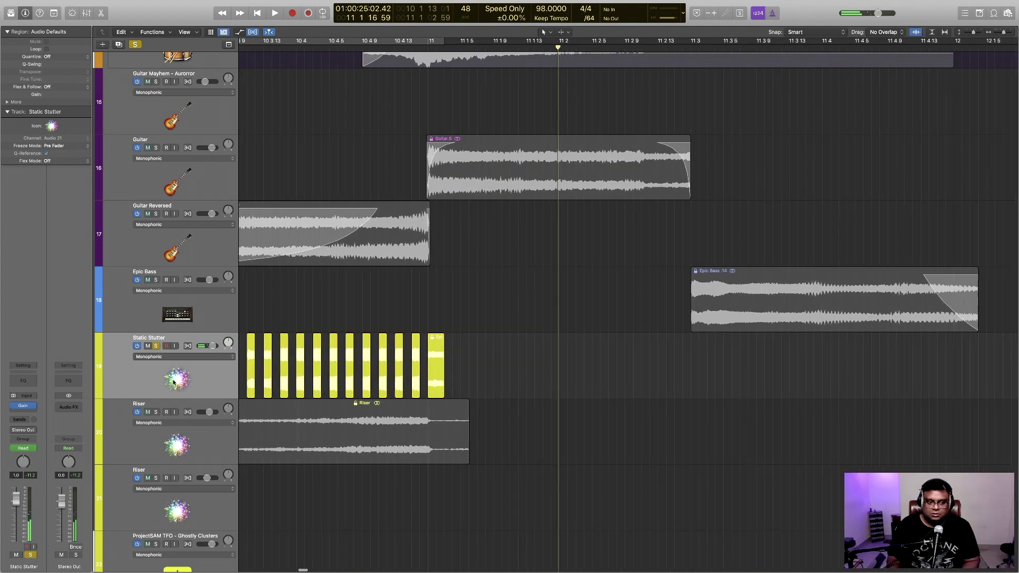
{"action": "left_click", "coordinate": [192, 377]}
{"action": "key", "text": "a"}
{"action": "scroll", "coordinate": [443, 346], "scroll_direction": "left", "scroll_amount": 5}
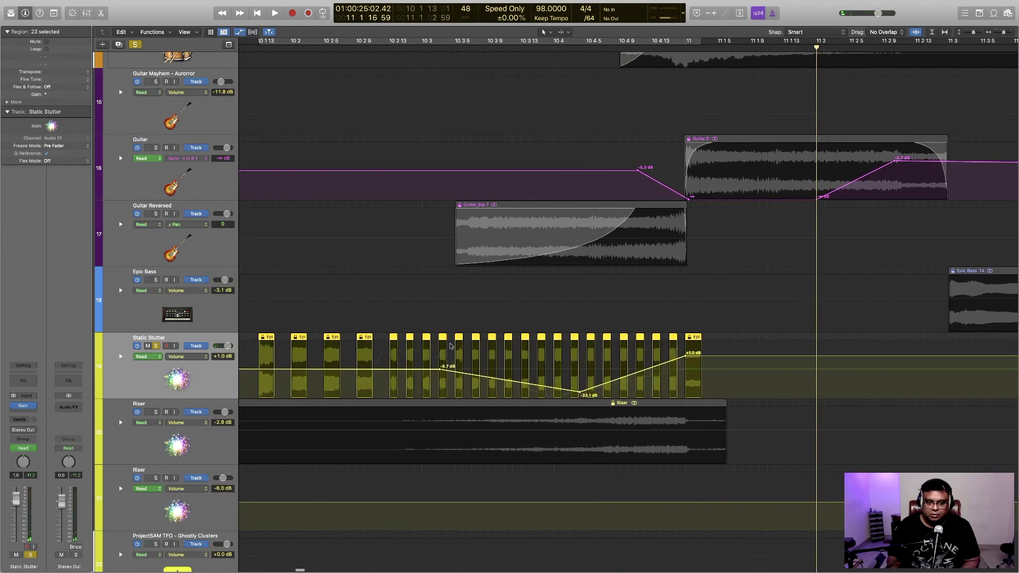
{"action": "scroll", "coordinate": [556, 388], "scroll_direction": "left", "scroll_amount": 3}
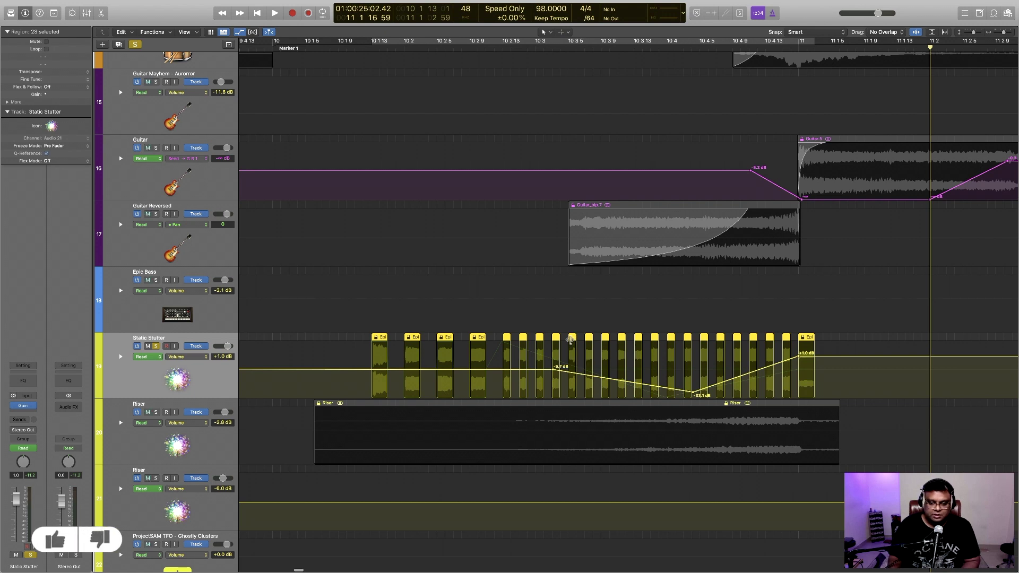
{"action": "double_click", "coordinate": [333, 50]}
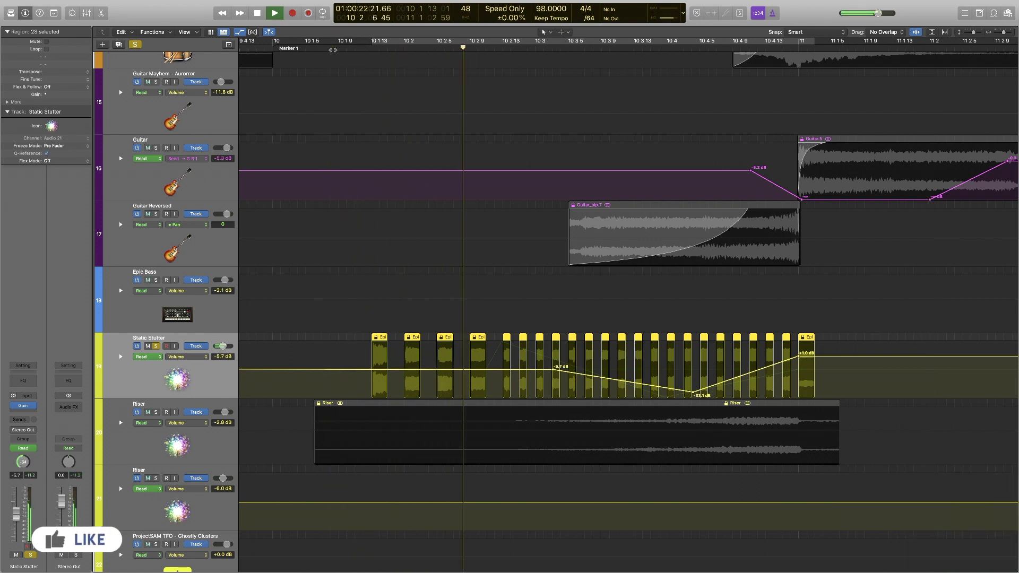
{"action": "key", "text": "space"}
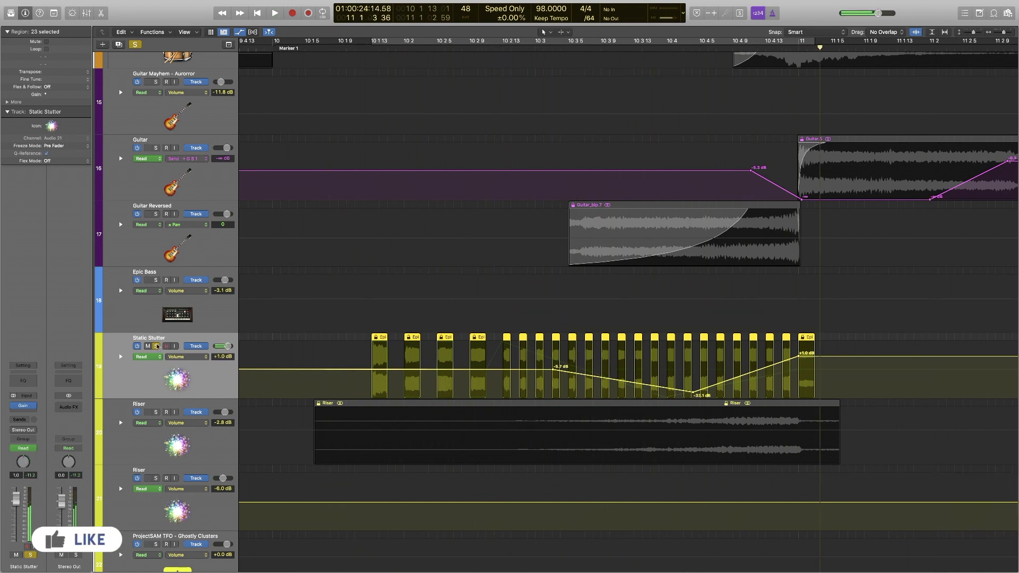
Clear the Static Stutter solo and play bar 10 with all tracks together
{"action": "left_click", "coordinate": [155, 346]}
{"action": "key", "text": "space"}
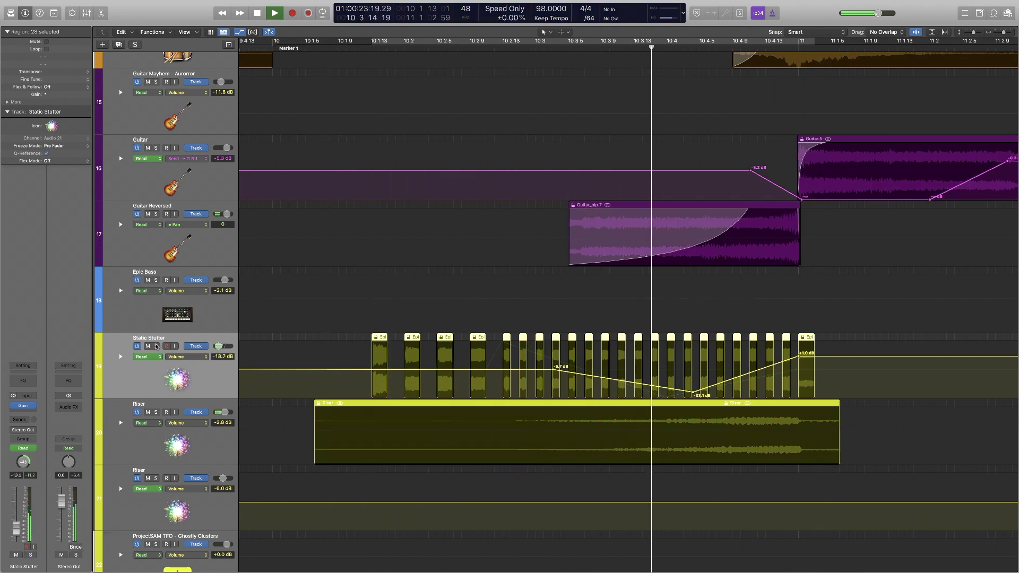
{"action": "key", "text": "space"}
Audition the Guitar Reversed track in solo through the second half of bar 10, and clear its solo
{"action": "key", "text": "z"}
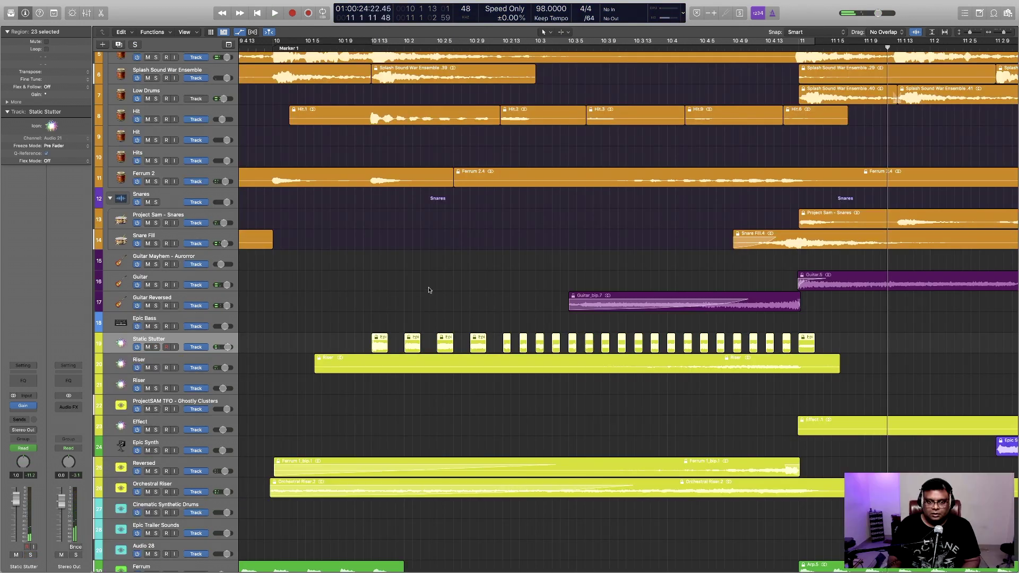
{"action": "left_click", "coordinate": [190, 300]}
{"action": "left_click", "coordinate": [155, 305]}
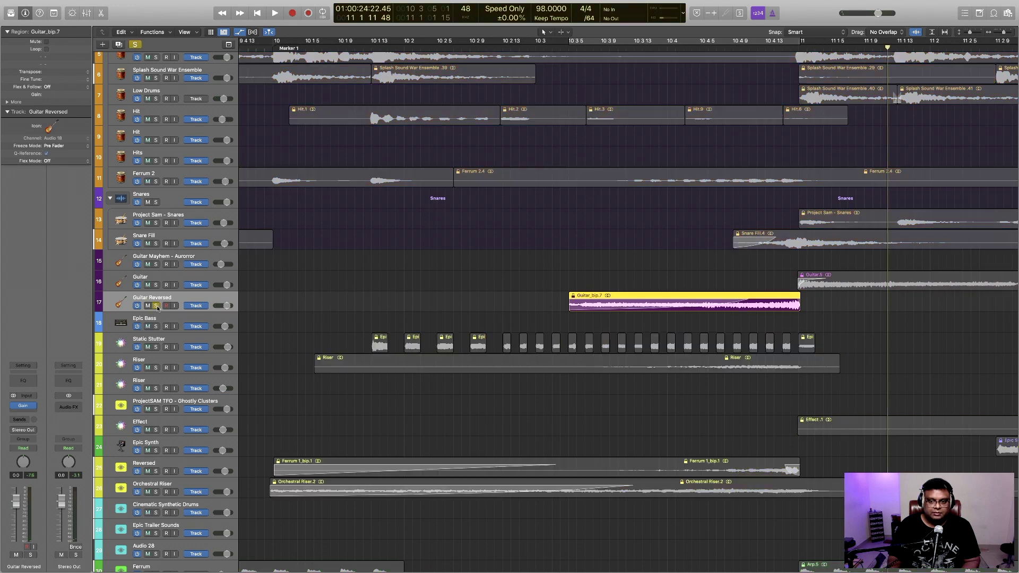
{"action": "key", "text": "space"}
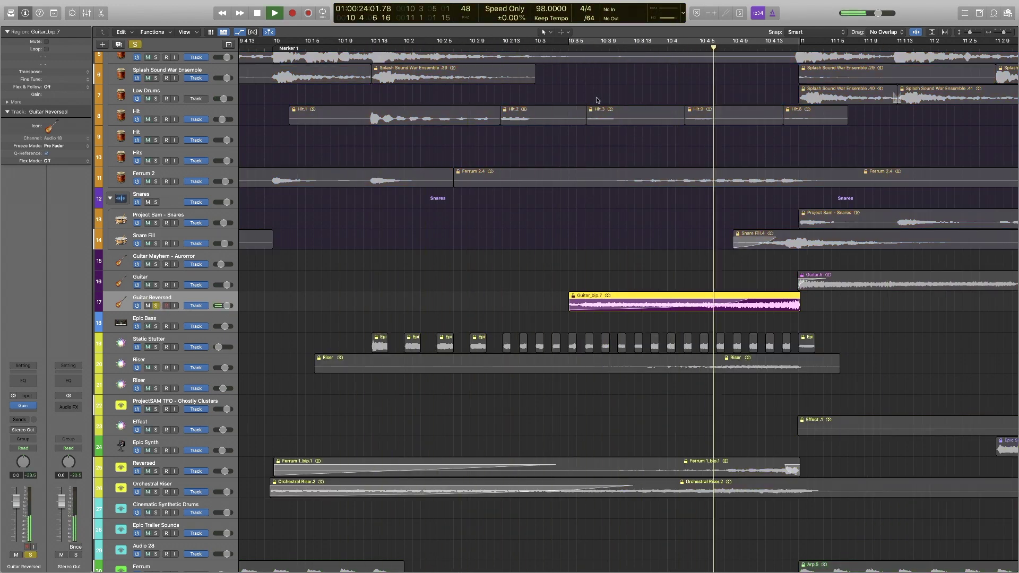
{"action": "key", "text": "space"}
{"action": "left_click", "coordinate": [156, 306]}
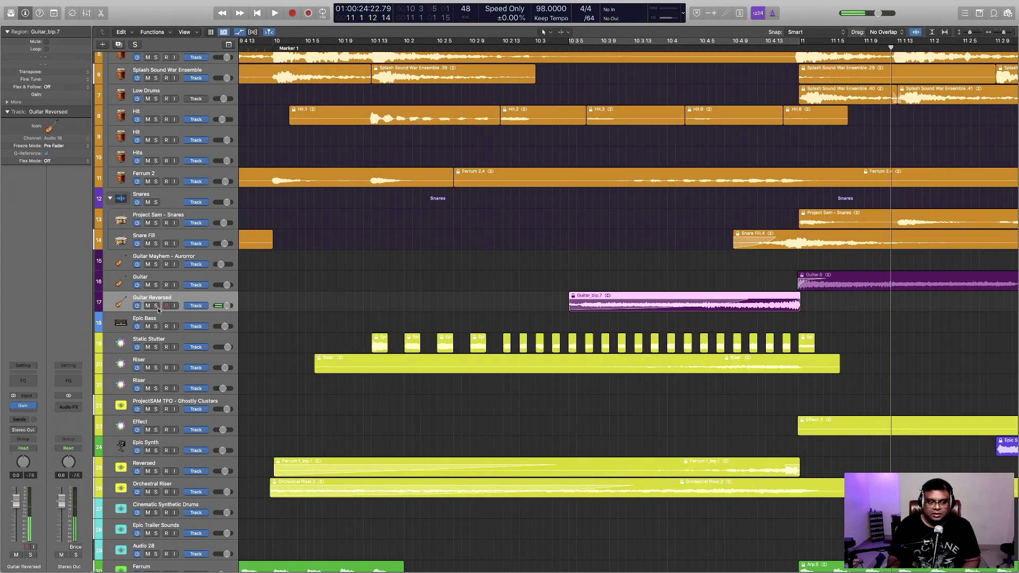
Audition the Guitar track in solo from around bar 11 into bar 12
{"action": "left_click", "coordinate": [195, 279]}
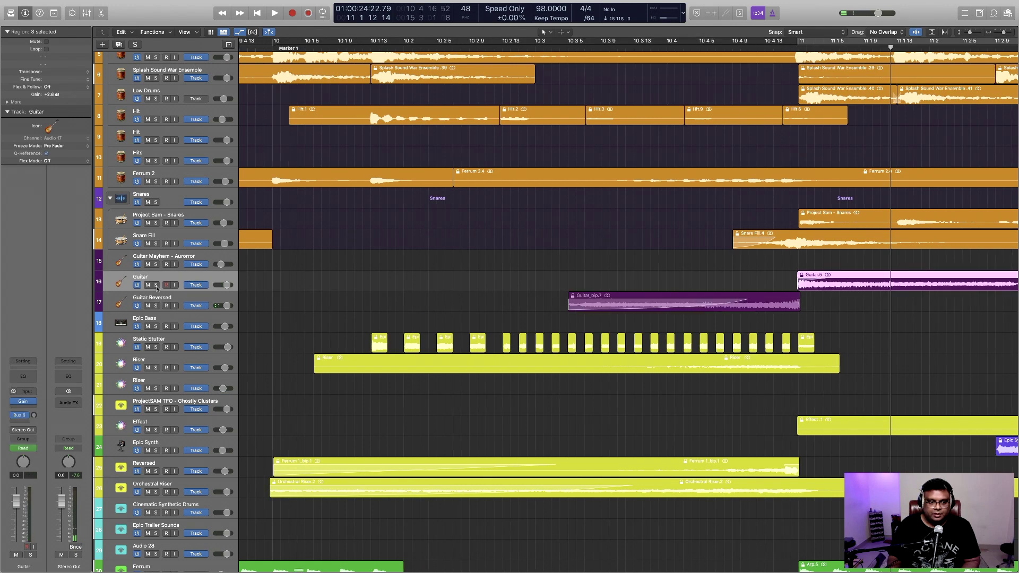
{"action": "key", "text": "s"}
{"action": "key", "text": "space"}
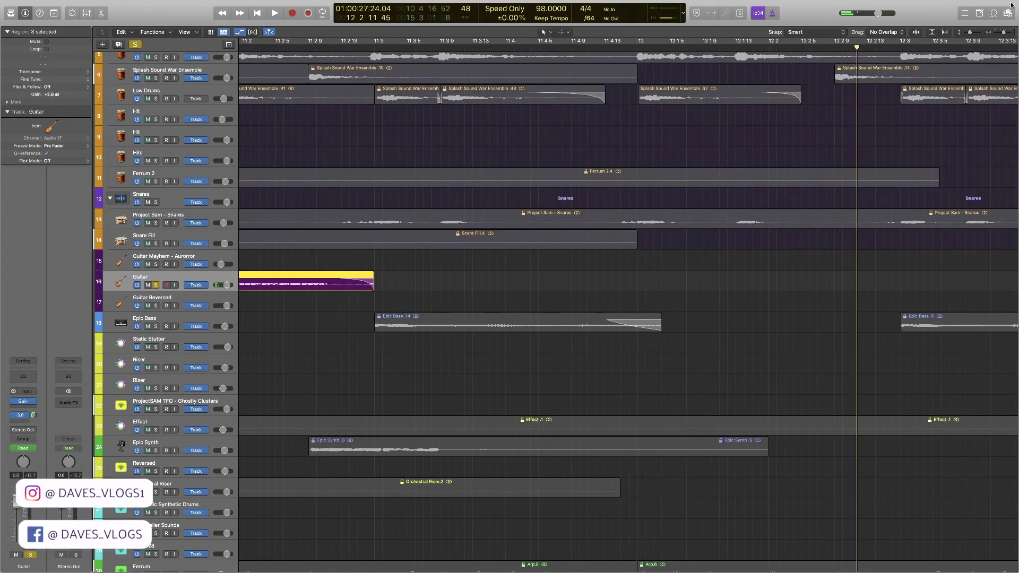
Clear the Guitar solo and play the full arrangement through the section after Marker 1 into bar 12
{"action": "left_click_drag", "start_coordinate": [971, 32], "coordinate": [968, 33]}
{"action": "key", "text": "z"}
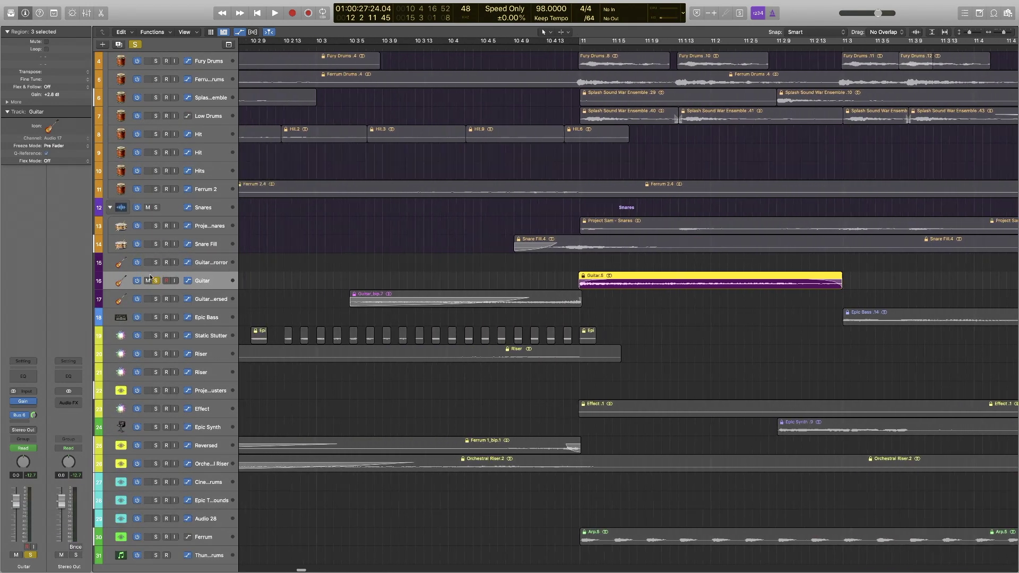
{"action": "key", "text": "s"}
{"action": "key", "text": "z"}
{"action": "key", "text": "space"}
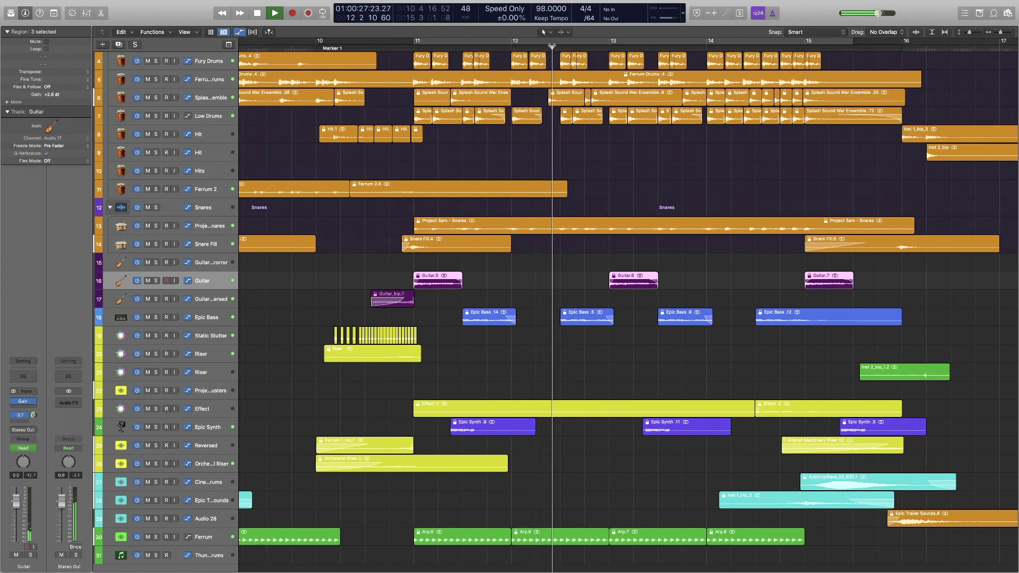
Stop the full playback, audition the Epic Bass track in solo from bar 11 into bar 12, and clear its solo
{"action": "key", "text": "space"}
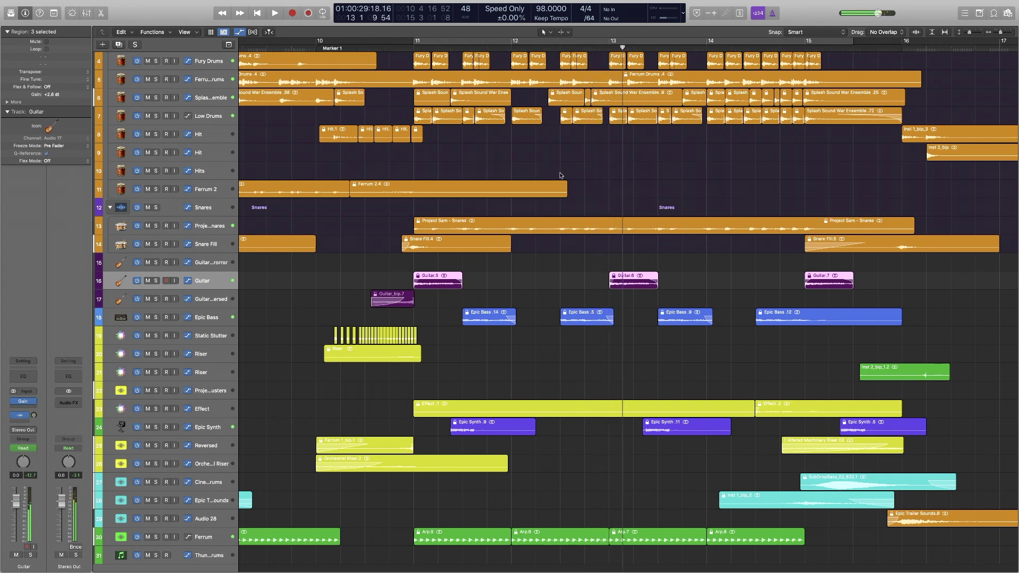
{"action": "scroll", "coordinate": [559, 175], "scroll_direction": "up", "scroll_amount": 2}
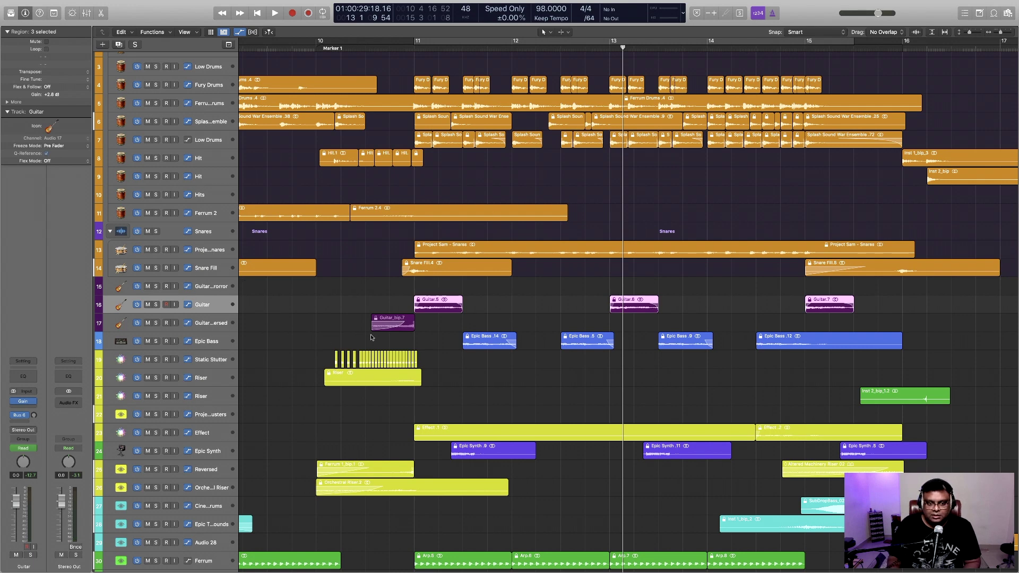
{"action": "left_click", "coordinate": [183, 344]}
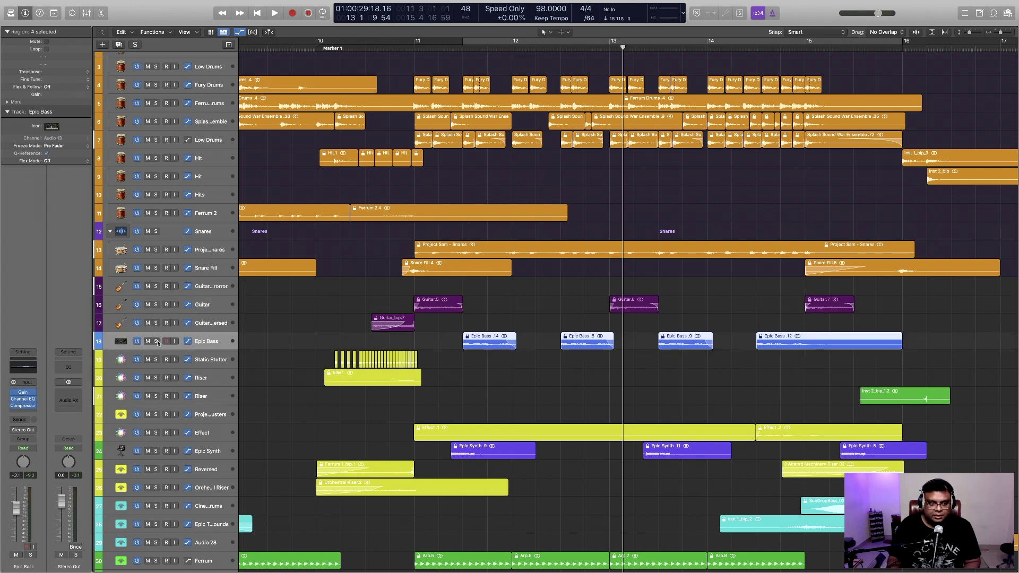
{"action": "left_click", "coordinate": [156, 342]}
{"action": "double_click", "coordinate": [444, 47]}
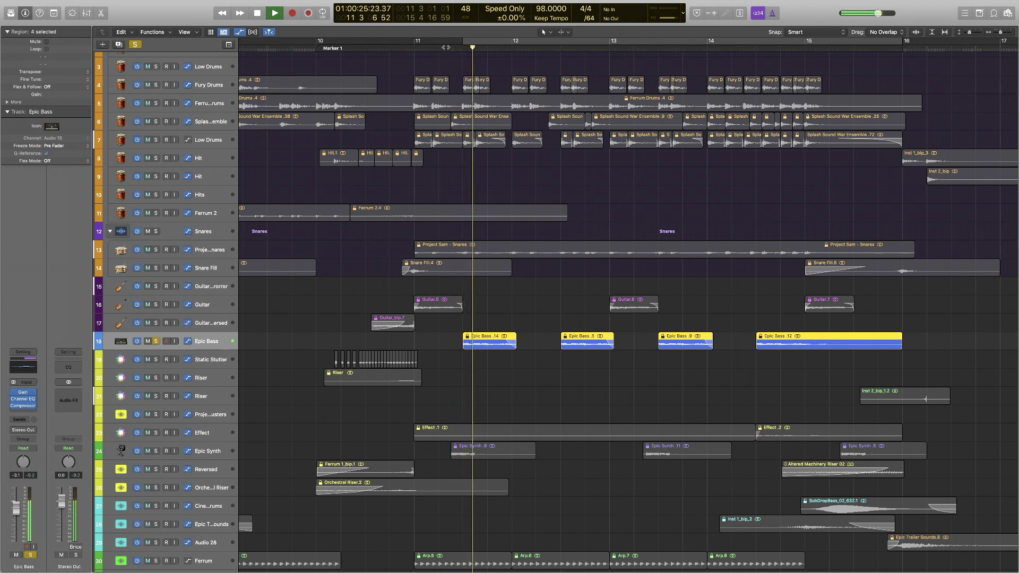
{"action": "key", "text": "space"}
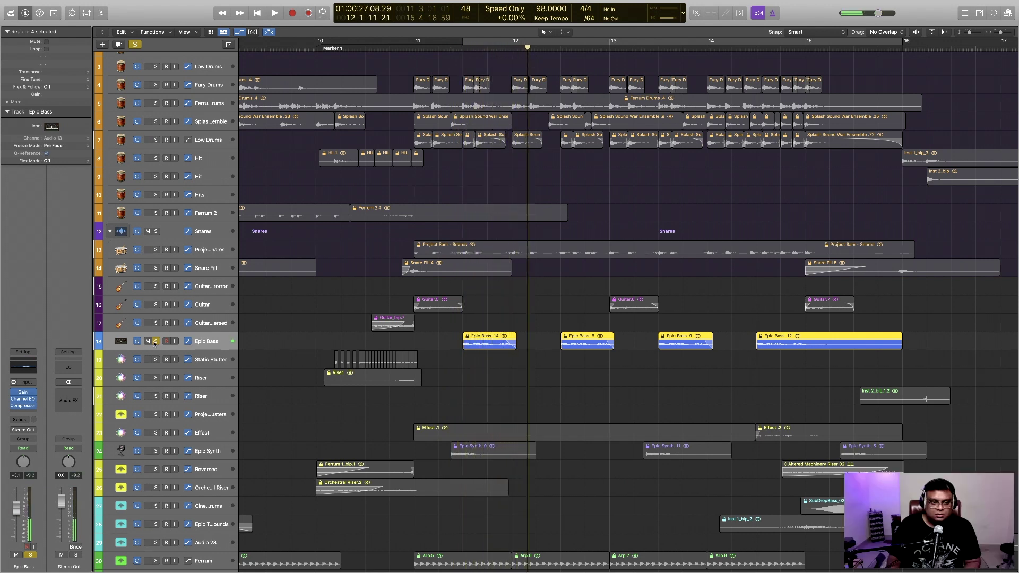
{"action": "left_click", "coordinate": [156, 341]}
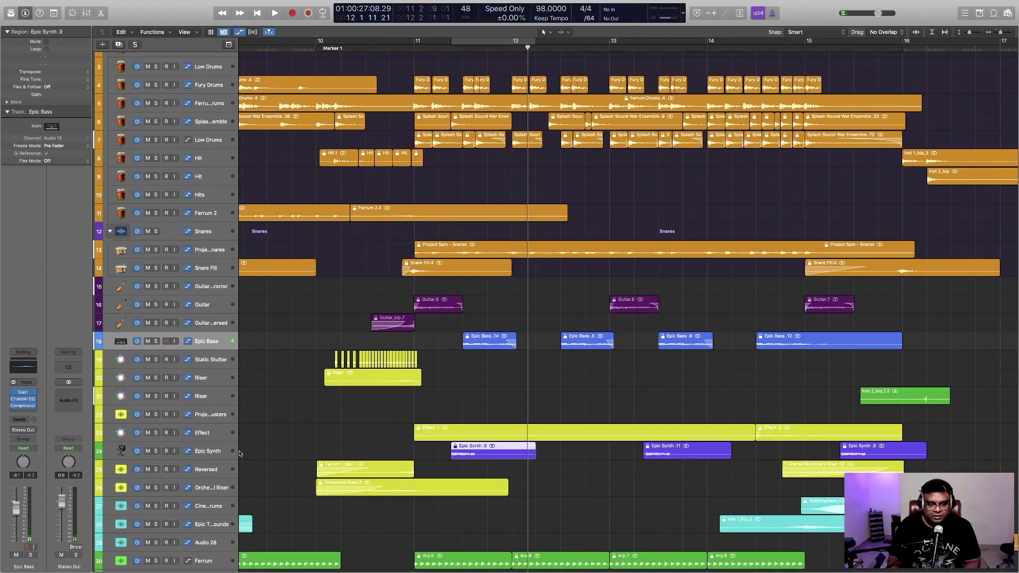
Audition the Epic Synth and Epic Bass tracks together in solo through bar 13
{"action": "left_click", "coordinate": [174, 453]}
{"action": "left_click", "coordinate": [156, 451]}
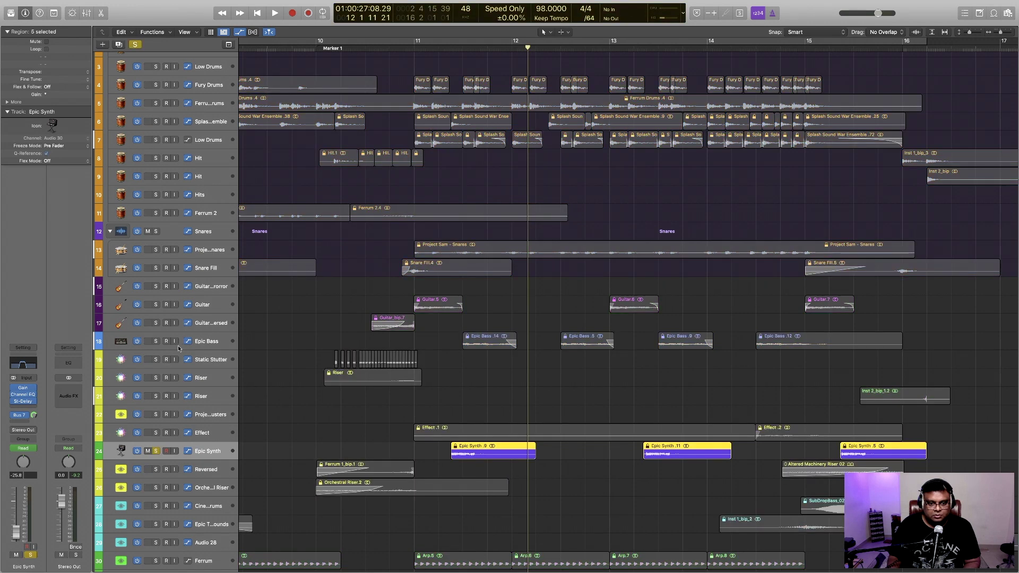
{"action": "left_click", "coordinate": [157, 342]}
{"action": "key", "text": "space"}
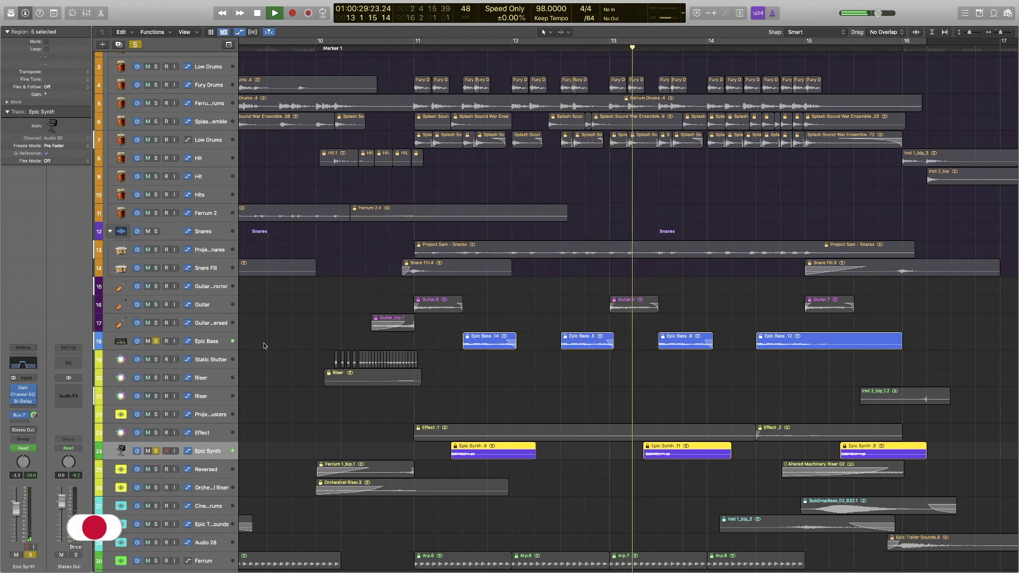
{"action": "key", "text": "space"}
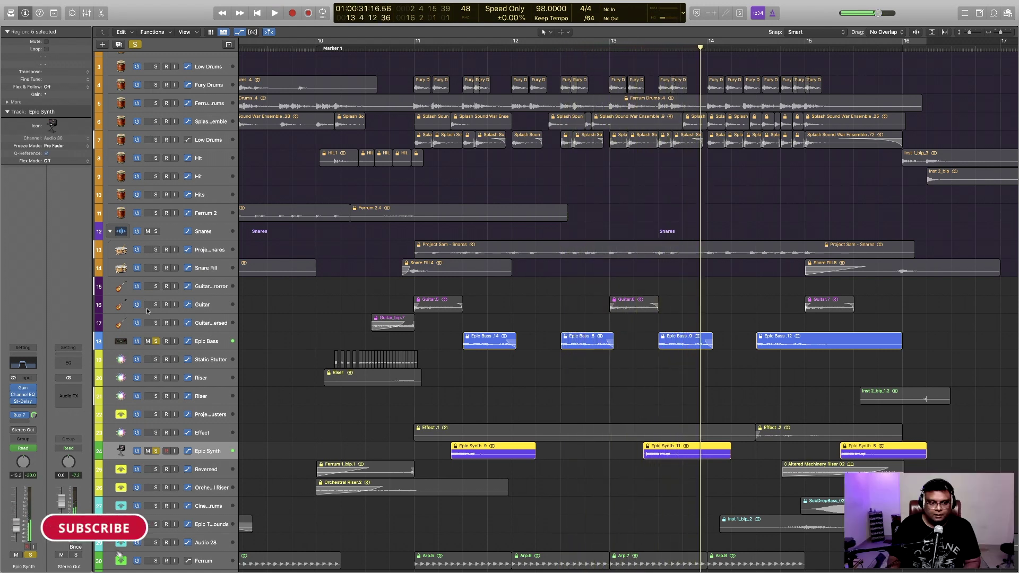
Add the Guitar track to the soloed bass and synth, play through bar 13 into bar 14, and clear the solos
{"action": "left_click", "coordinate": [156, 305]}
{"action": "key", "text": "space"}
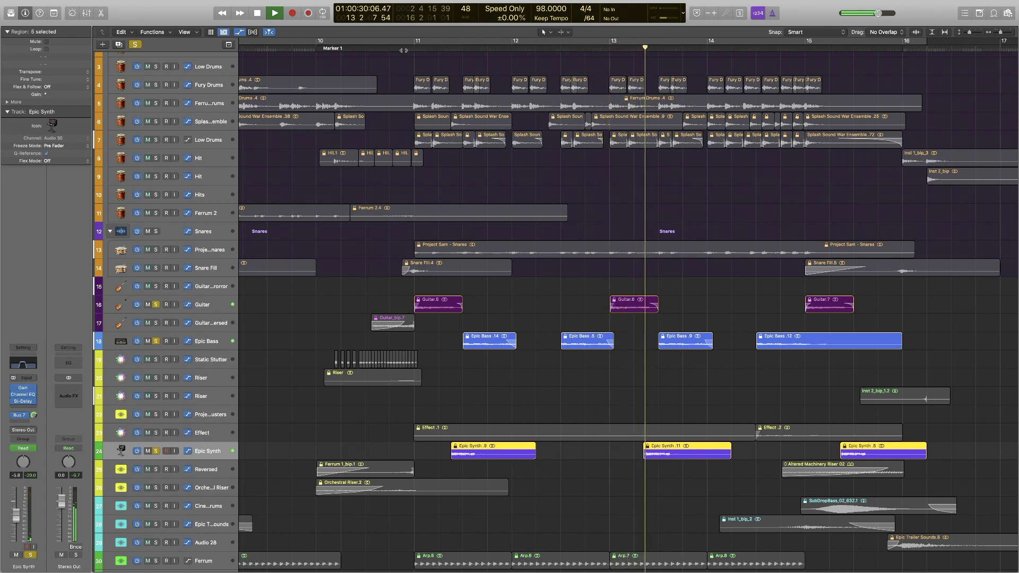
{"action": "key", "text": "space"}
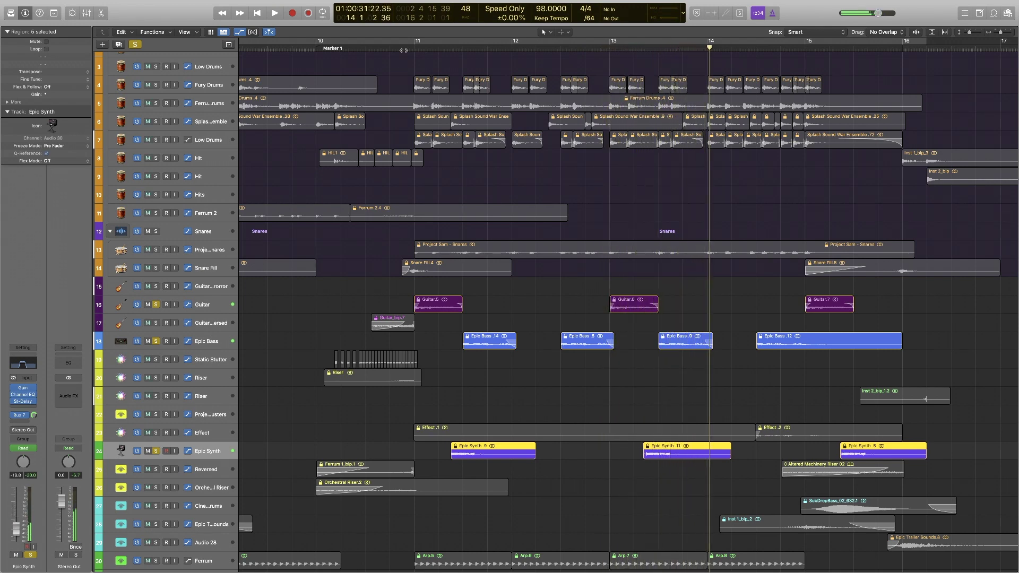
{"action": "key", "text": "ctrl+s"}
Audition the Effect track in solo up to the end of bar 15, and clear its solo
{"action": "left_click", "coordinate": [156, 433]}
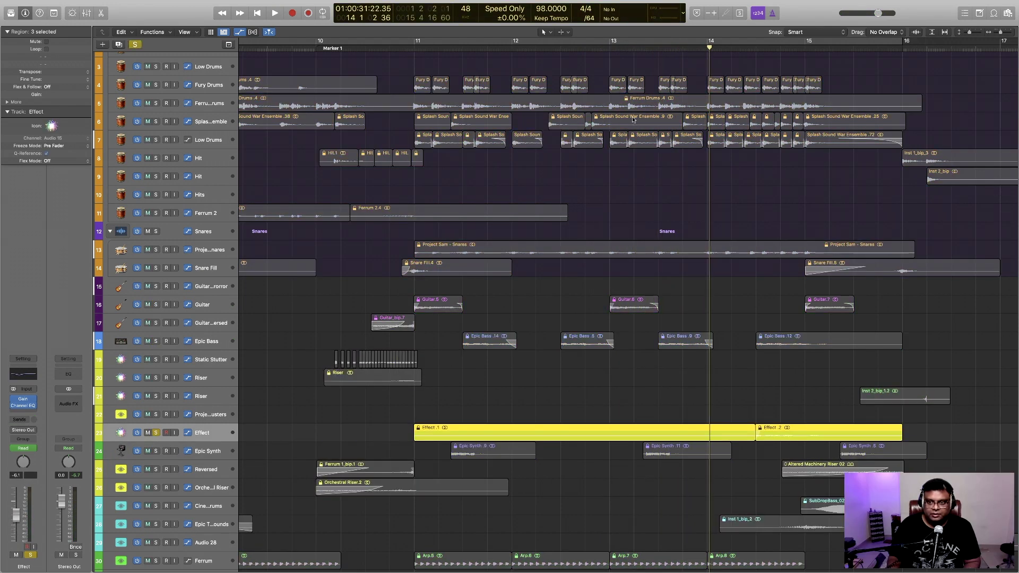
{"action": "key", "text": "space"}
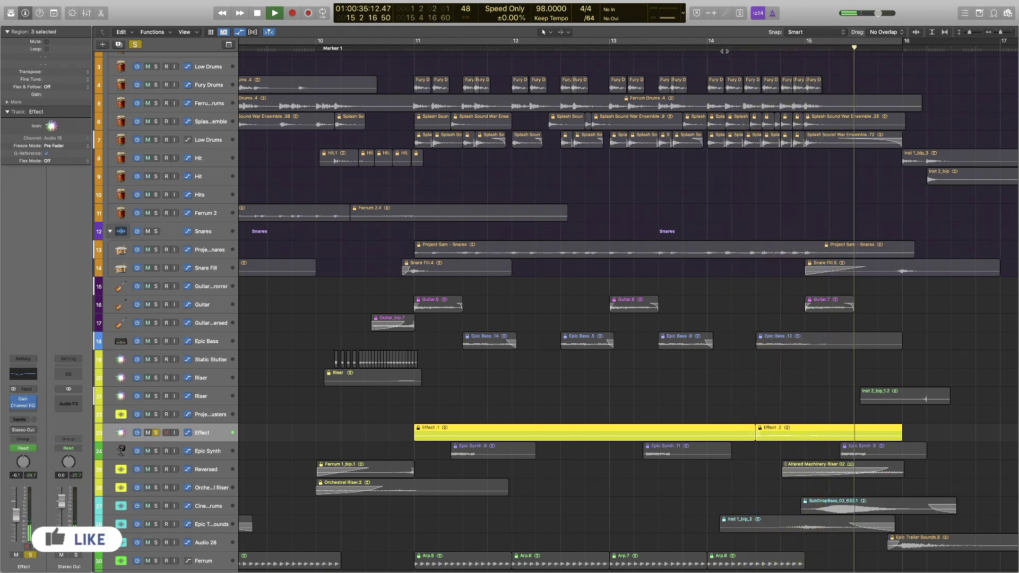
{"action": "key", "text": "space"}
{"action": "left_click", "coordinate": [156, 433]}
Audition the SubDropBass and Epic Trailer Sounds tracks (27 and 28) together in solo from mid bar 14 through bar 15, and clear both solos
{"action": "scroll", "coordinate": [499, 342], "scroll_direction": "down", "scroll_amount": 2}
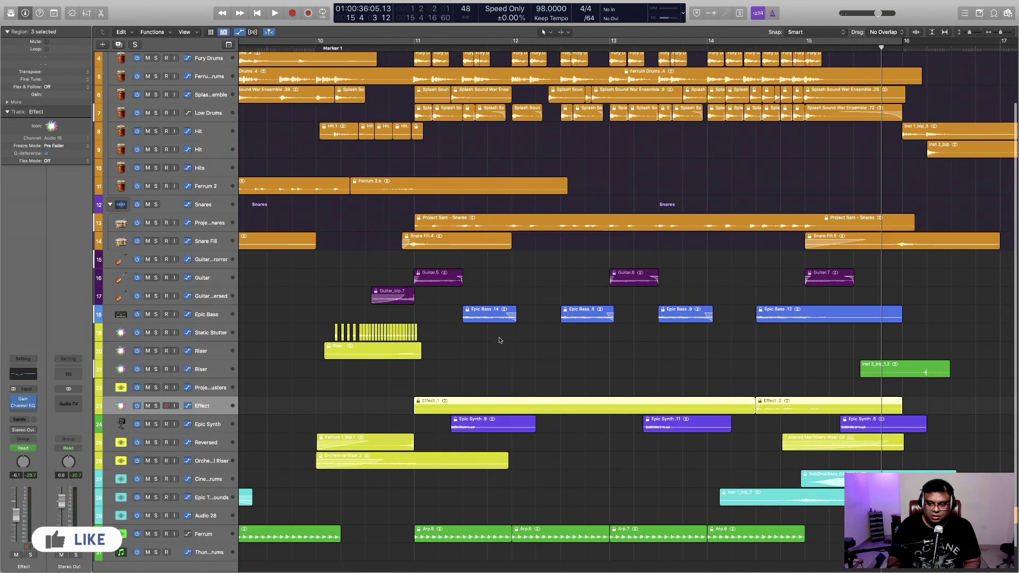
{"action": "left_click", "coordinate": [178, 427]}
{"action": "left_click", "coordinate": [179, 467]}
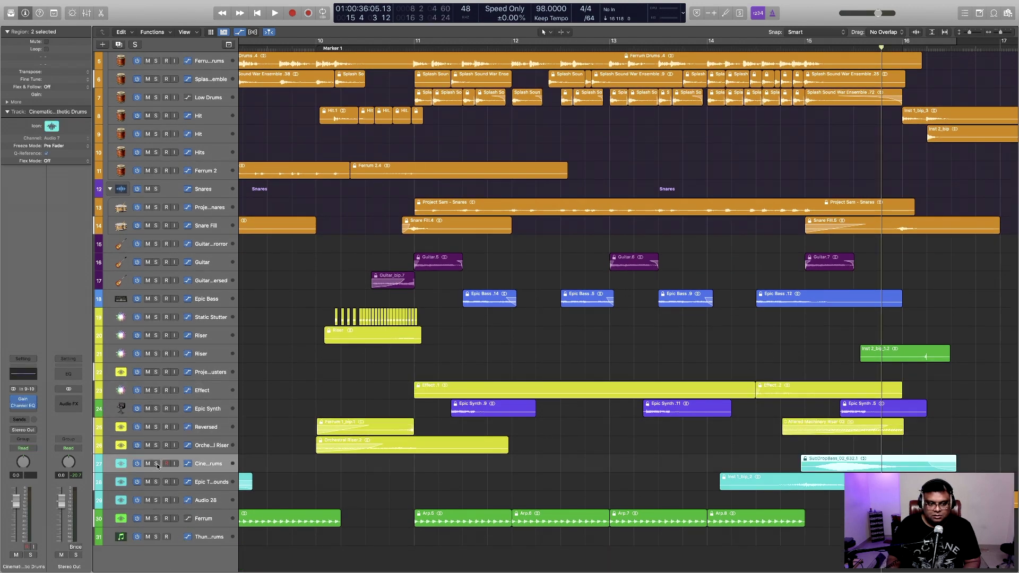
{"action": "left_click", "coordinate": [156, 464]}
{"action": "left_click", "coordinate": [762, 47]}
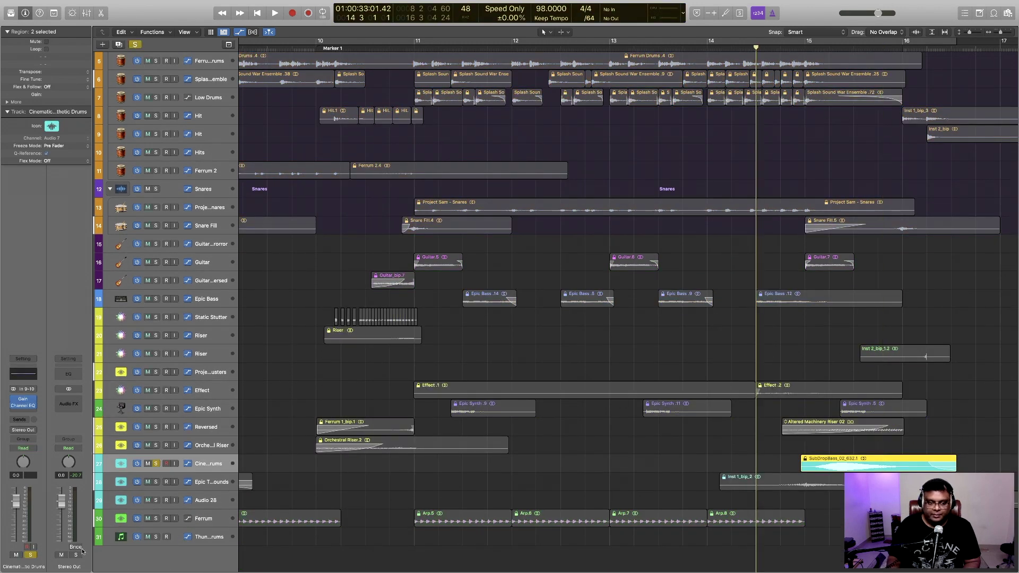
{"action": "left_click", "coordinate": [156, 482]}
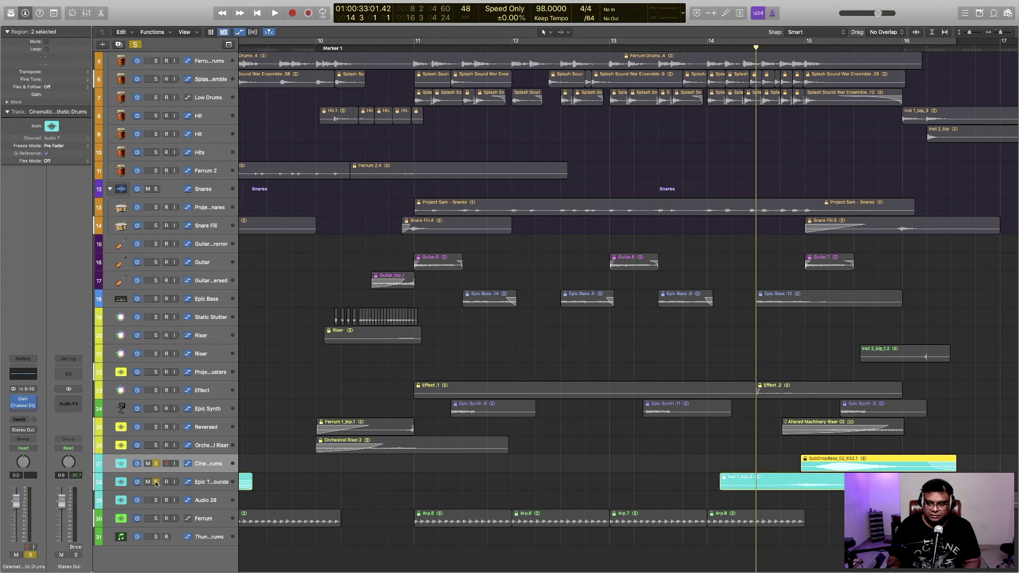
{"action": "key", "text": "space"}
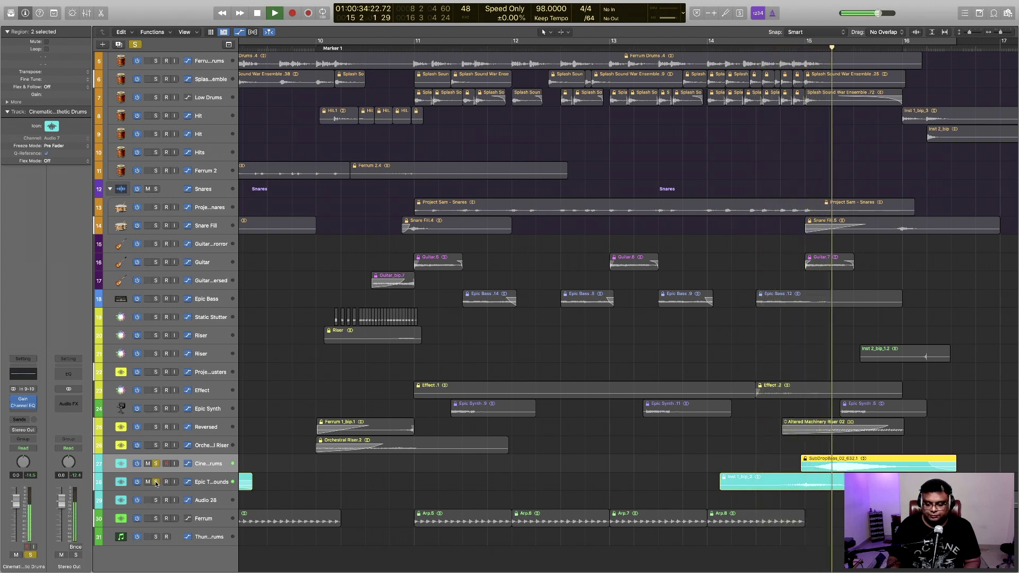
{"action": "key", "text": "space"}
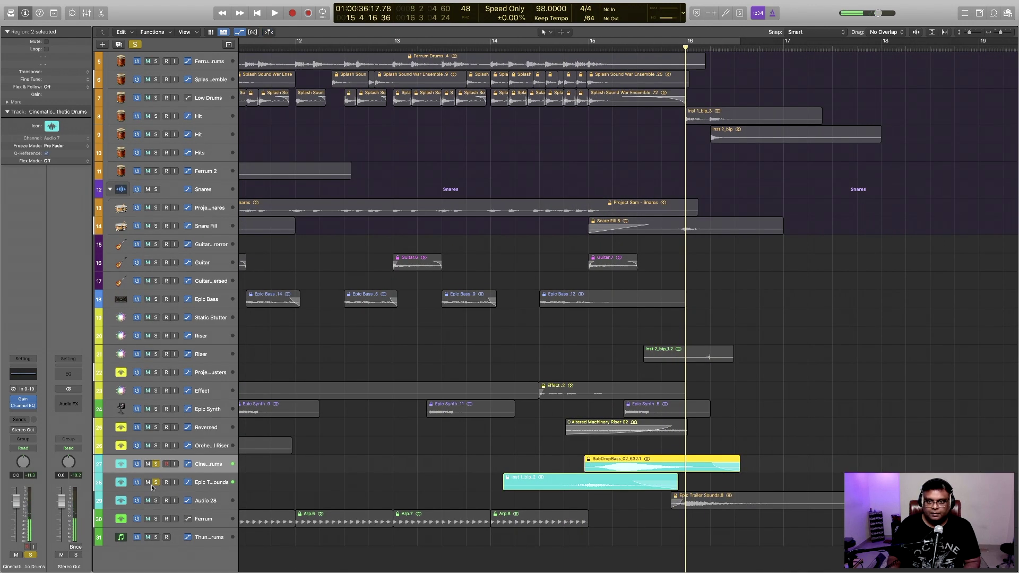
{"action": "left_click", "coordinate": [155, 482], "text": "alt"}
Audition the two Hit tracks (8 and 9) together in solo through bar 16, and clear both solos
{"action": "left_click", "coordinate": [215, 116]}
{"action": "left_click", "coordinate": [155, 116]}
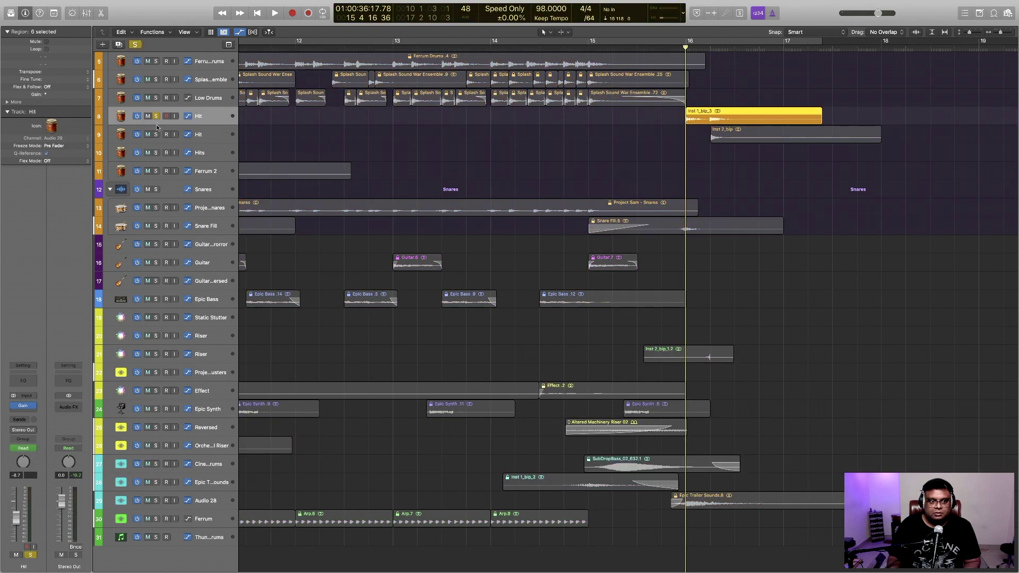
{"action": "left_click", "coordinate": [155, 135]}
{"action": "key", "text": "space"}
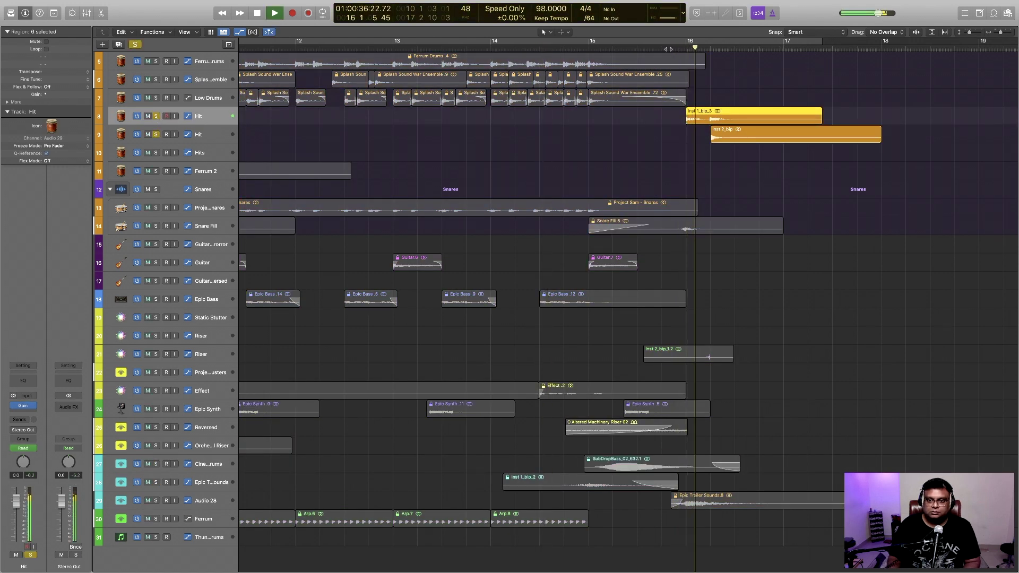
{"action": "key", "text": "space"}
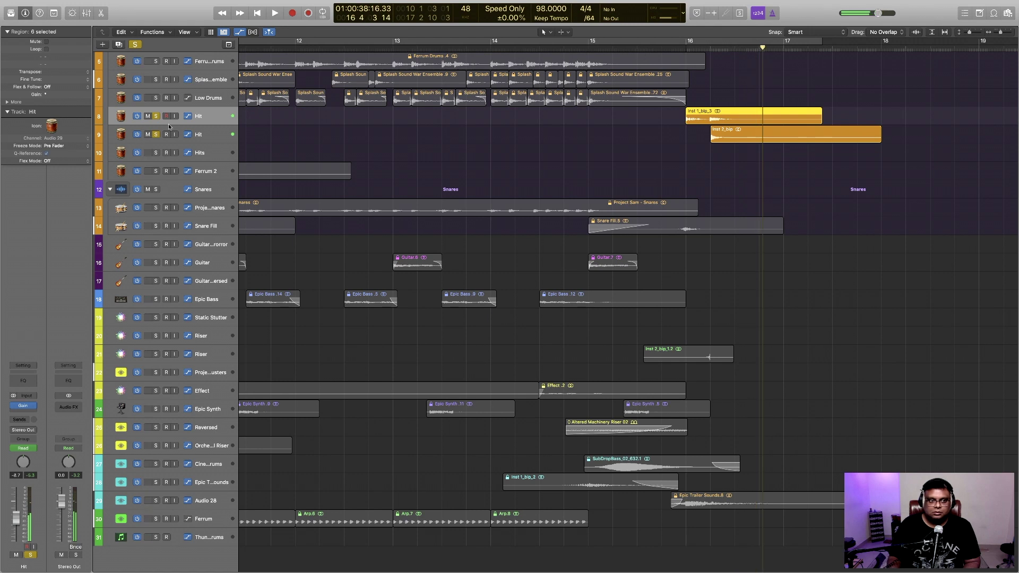
{"action": "left_click", "coordinate": [155, 115]}
{"action": "left_click", "coordinate": [155, 134]}
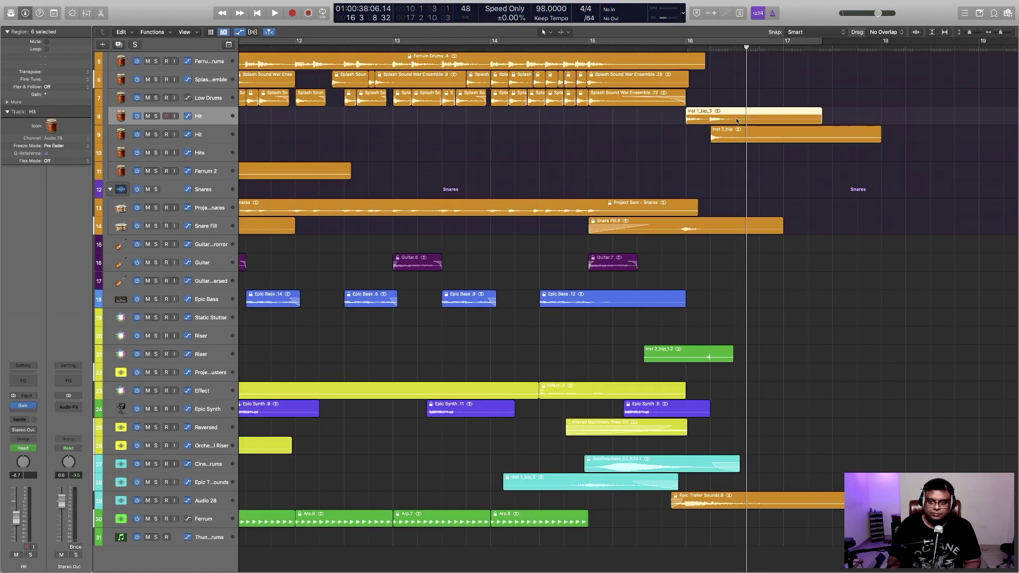
Audition the second Riser track, with the green region near bar 16, in solo until mid bar 16
{"action": "left_click", "coordinate": [717, 357]}
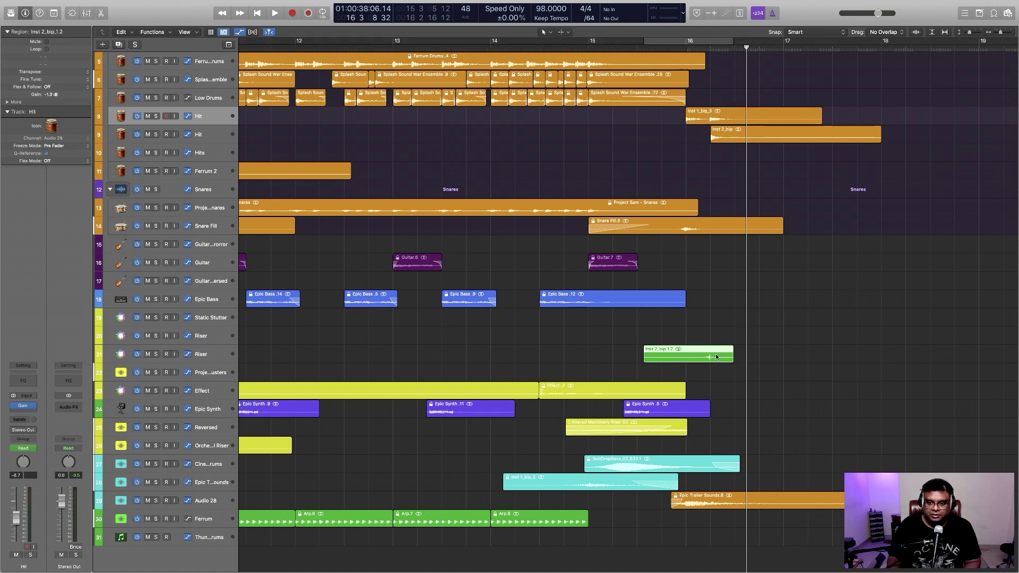
{"action": "left_click", "coordinate": [223, 355]}
{"action": "left_click", "coordinate": [156, 354]}
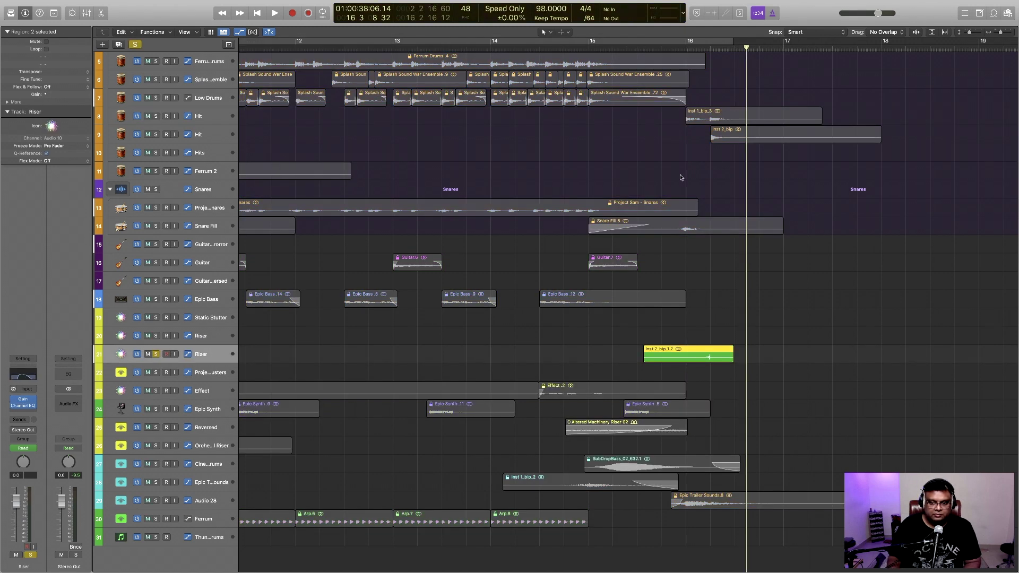
{"action": "key", "text": "space"}
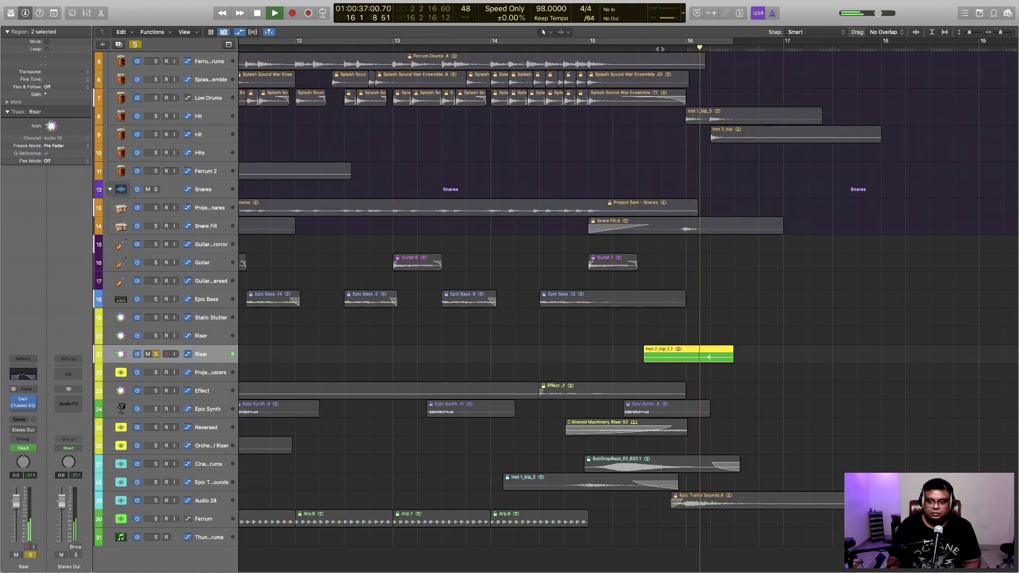
{"action": "key", "text": "space"}
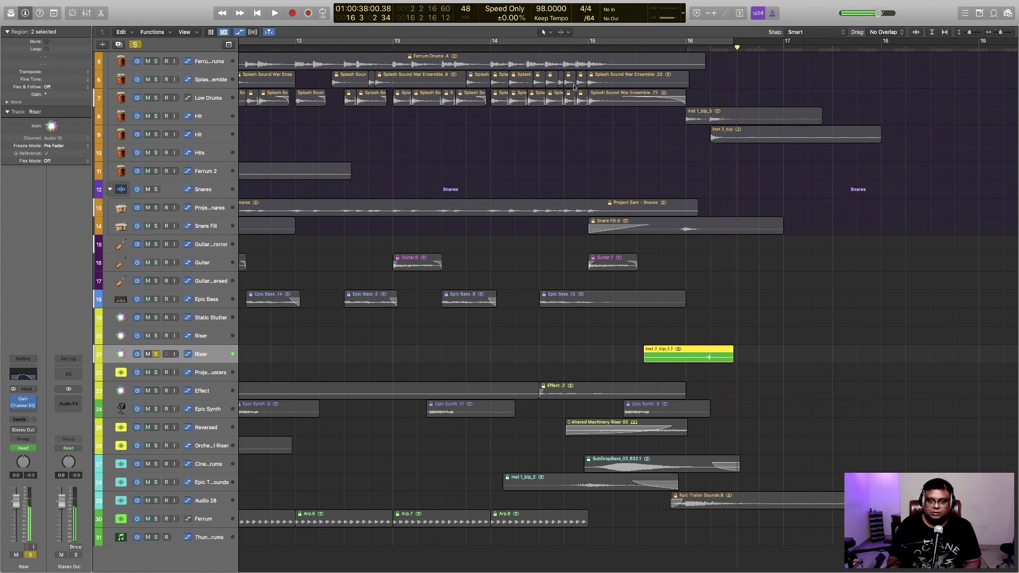
Add both Hit tracks to the soloed Riser, play bar 16 into bar 17, and clear all solos
{"action": "left_click", "coordinate": [156, 134]}
{"action": "left_click", "coordinate": [156, 115]}
{"action": "key", "text": "space"}
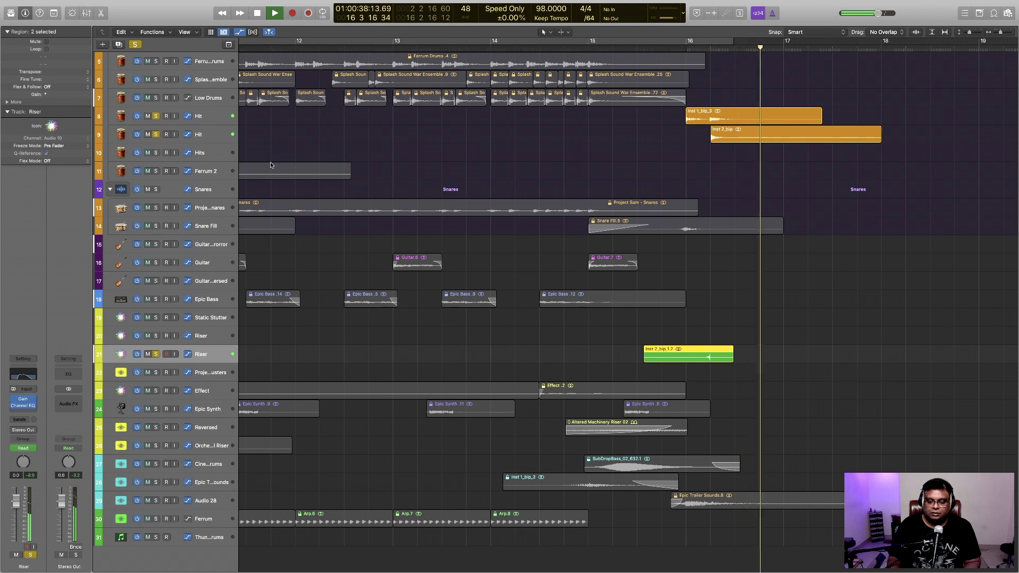
{"action": "key", "text": "space"}
{"action": "key", "text": "ctrl+alt+super+s"}
Audition the Audio 28 track in solo, adding tracks 8 to 11 to the solo, play into bar 17, and clear all solos
{"action": "left_click", "coordinate": [197, 501]}
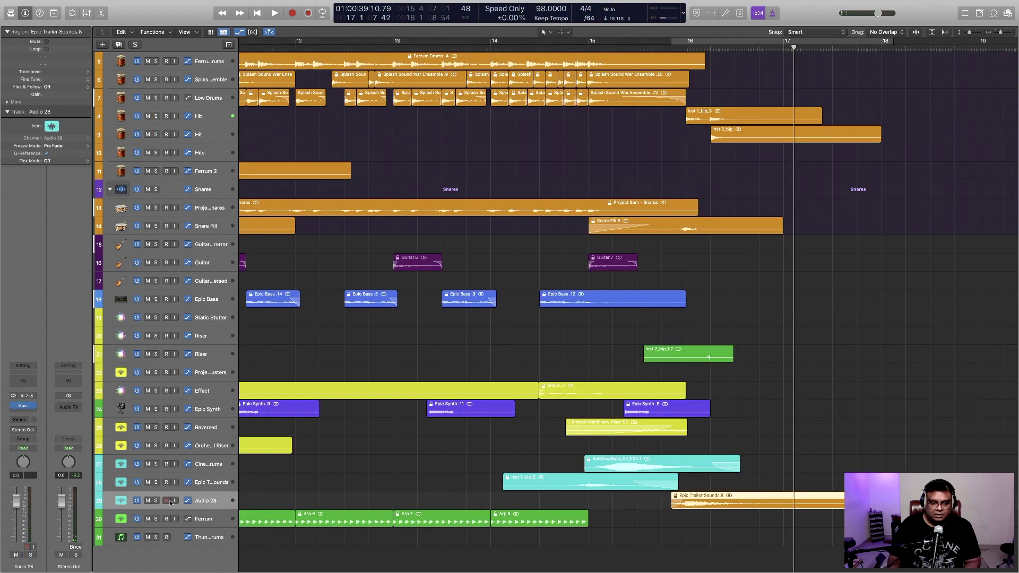
{"action": "left_click", "coordinate": [156, 500]}
{"action": "key", "text": "space"}
{"action": "left_click_drag", "start_coordinate": [157, 116], "coordinate": [156, 170]}
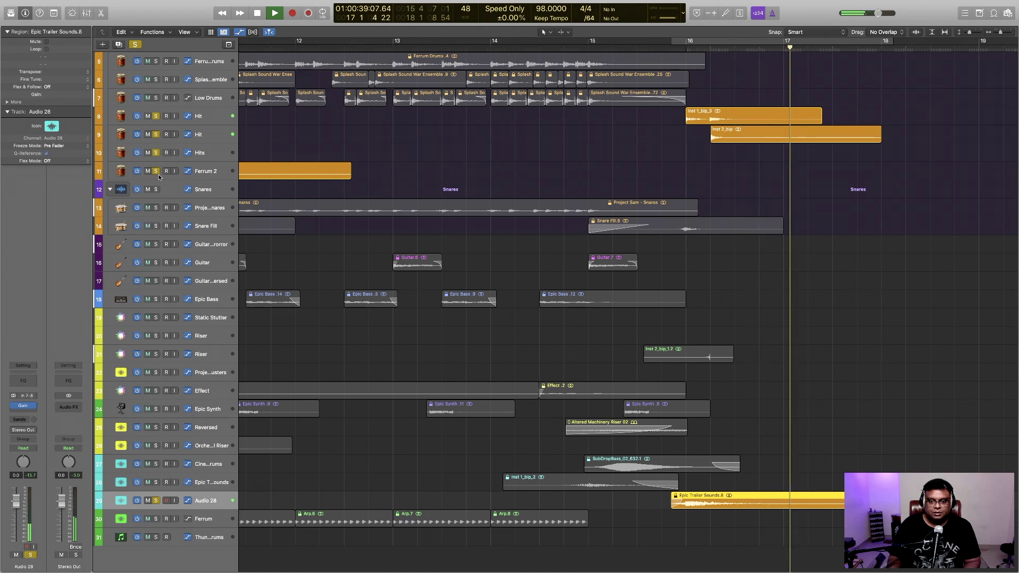
{"action": "key", "text": "space"}
{"action": "key", "text": "ctrl+alt+super+s"}
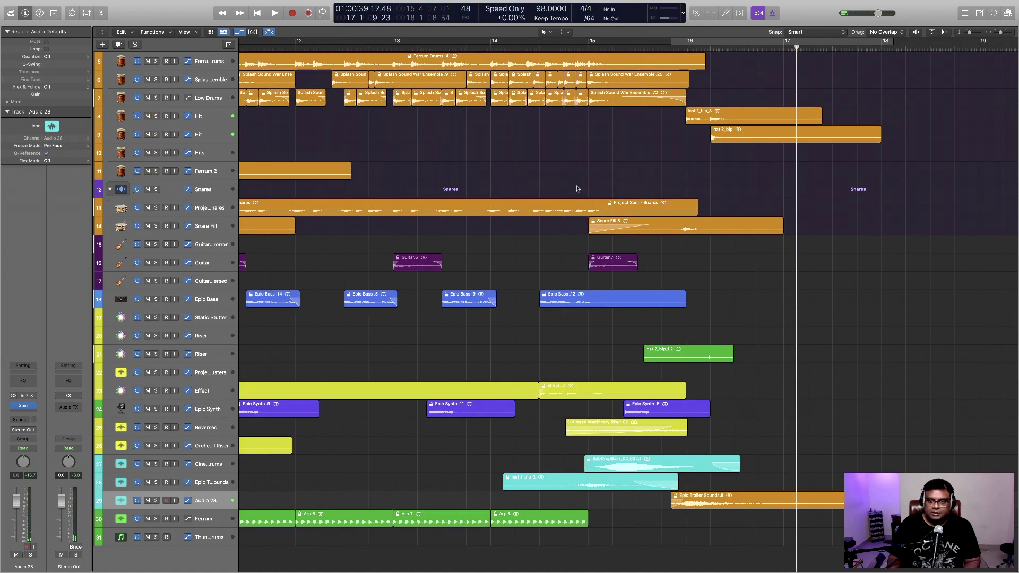
Fit the whole arrangement in view and record a Thunder Drums take on track 31 from bar 17 to about bar 19
{"action": "key", "text": "z"}
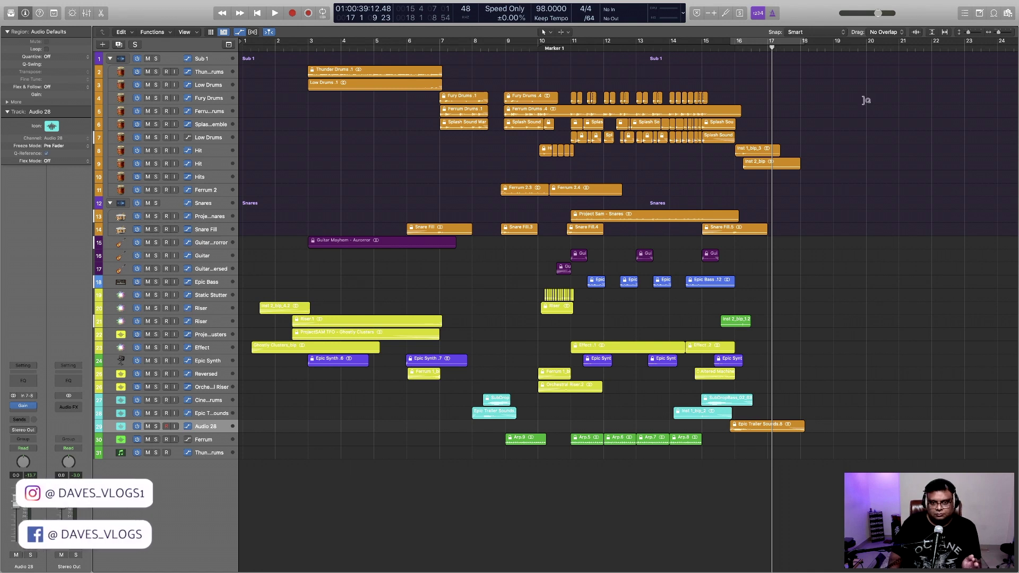
{"action": "left_click", "coordinate": [217, 454]}
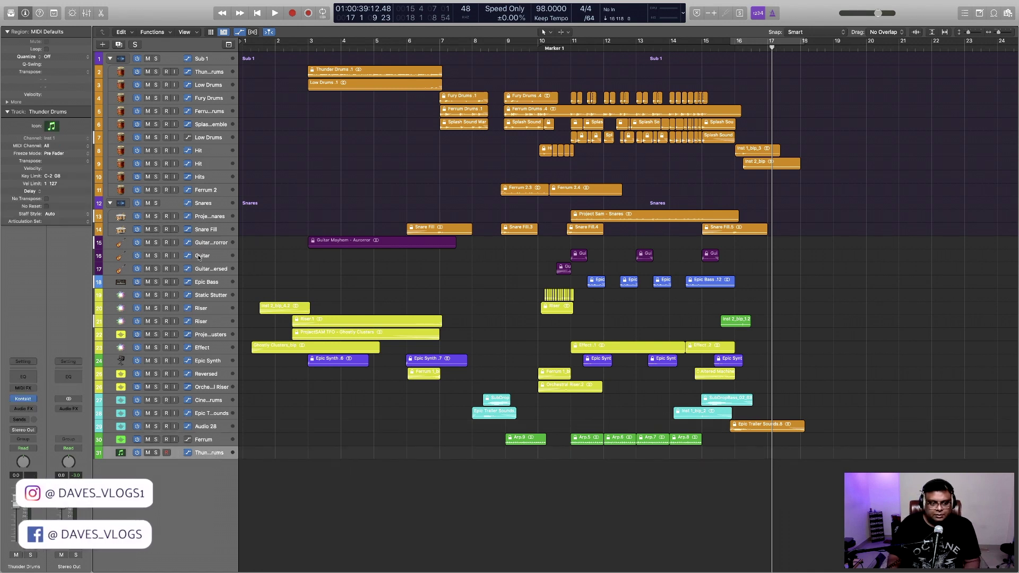
{"action": "key", "text": "space"}
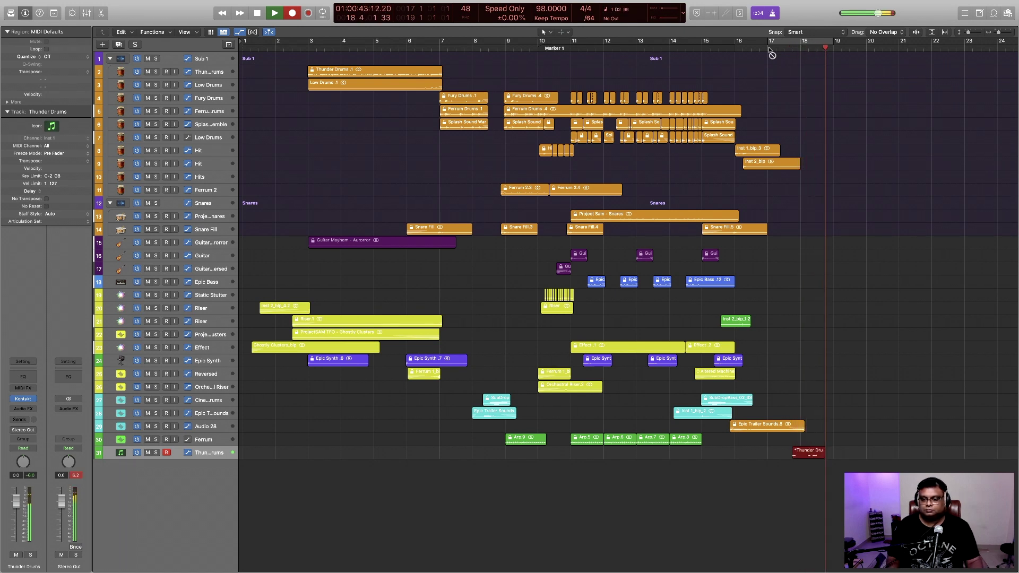
{"action": "key", "text": "space"}
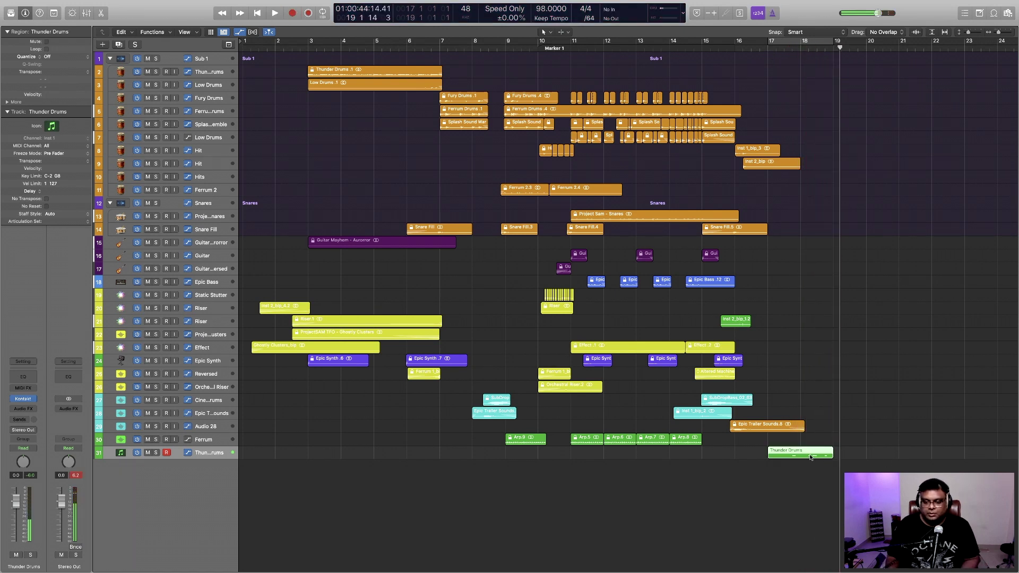
Open the recorded Thunder Drums region in the Piano Roll and quantize all its notes to 1/8 Note
{"action": "double_click", "coordinate": [811, 458]}
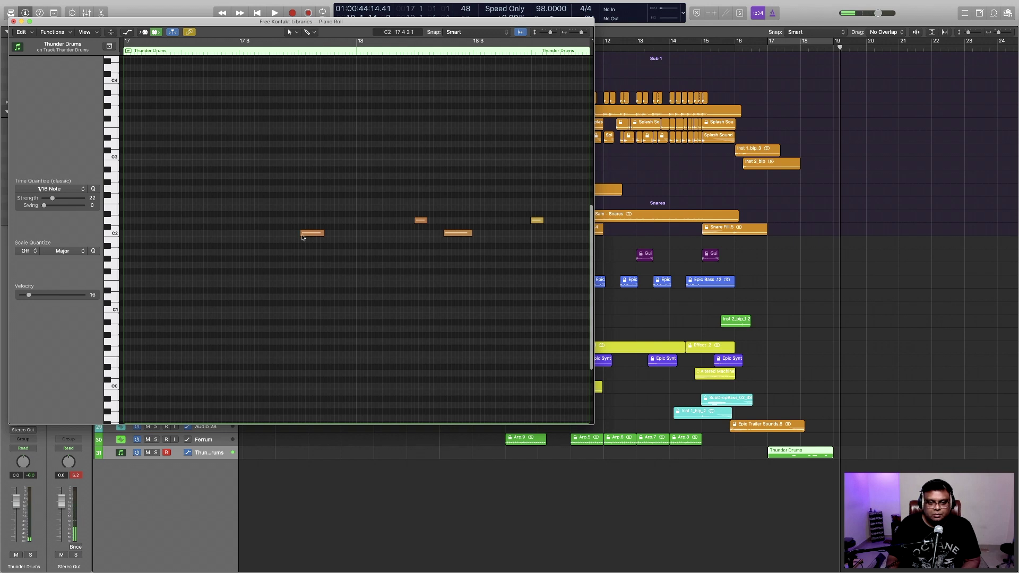
{"action": "key", "text": "super+a"}
{"action": "left_click", "coordinate": [63, 189]}
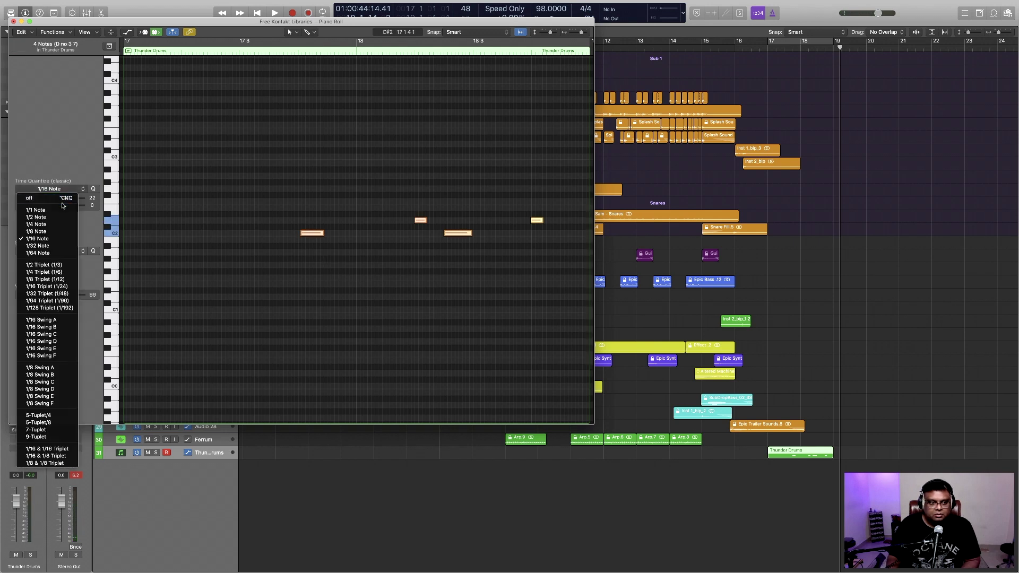
{"action": "left_click", "coordinate": [48, 231]}
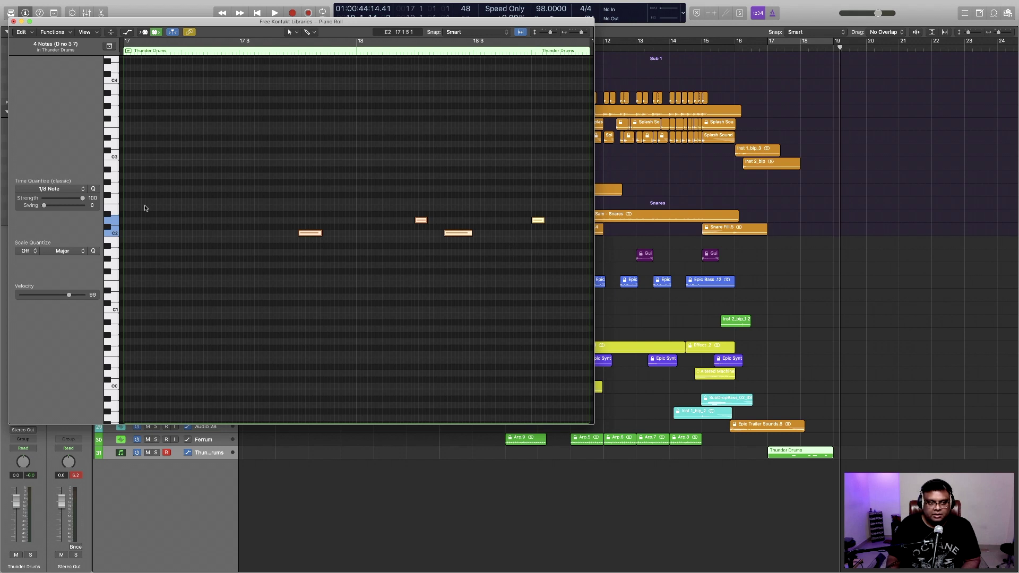
{"action": "left_click", "coordinate": [83, 189]}
{"action": "left_click", "coordinate": [386, 252]}
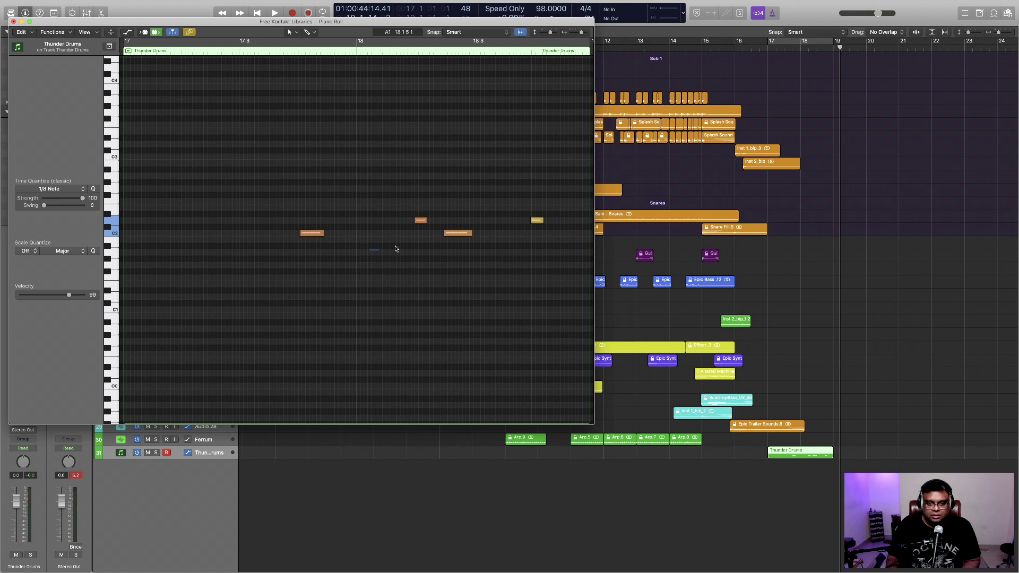
Set the quantize strength of all the Thunder Drums notes to 58 and close the Piano Roll
{"action": "key", "text": "super+a"}
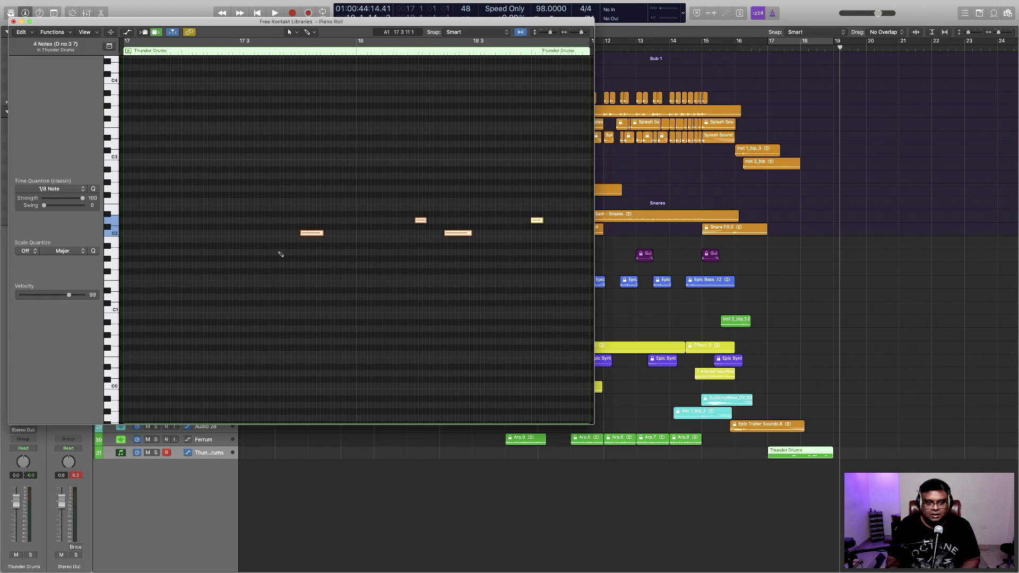
{"action": "left_click_drag", "start_coordinate": [69, 199], "coordinate": [50, 201]}
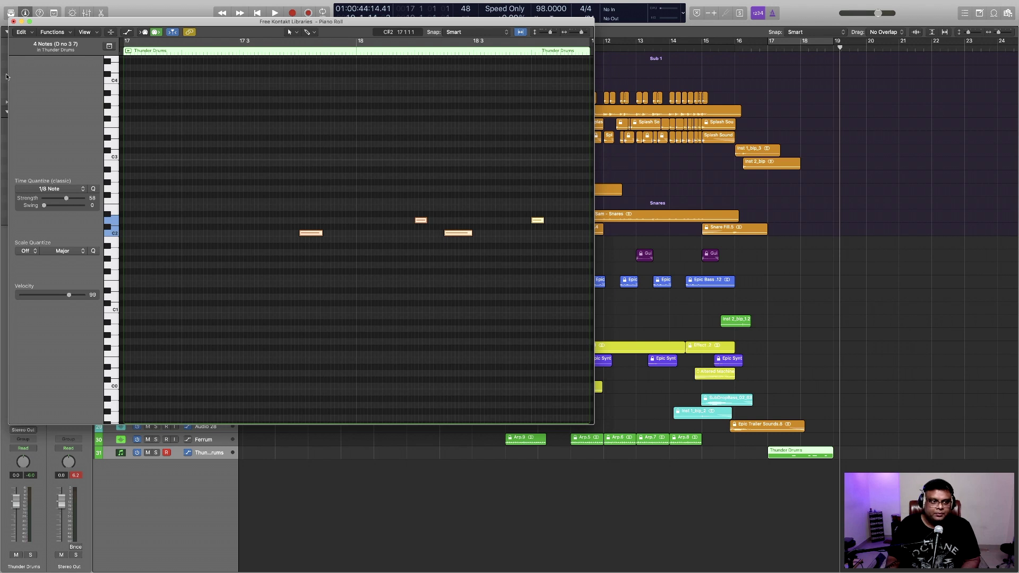
{"action": "left_click", "coordinate": [13, 21]}
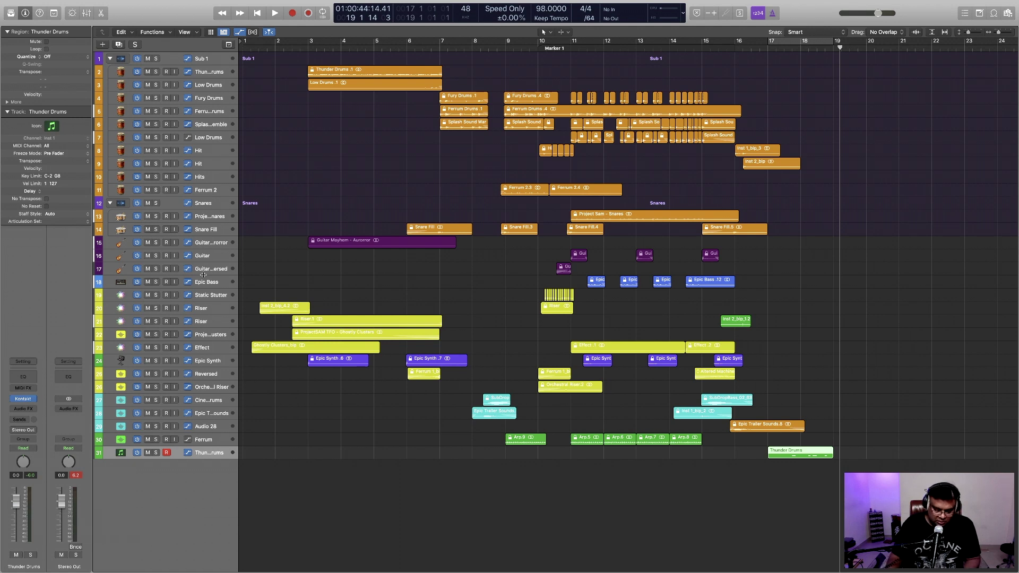
{"action": "key", "text": "super+Left"}
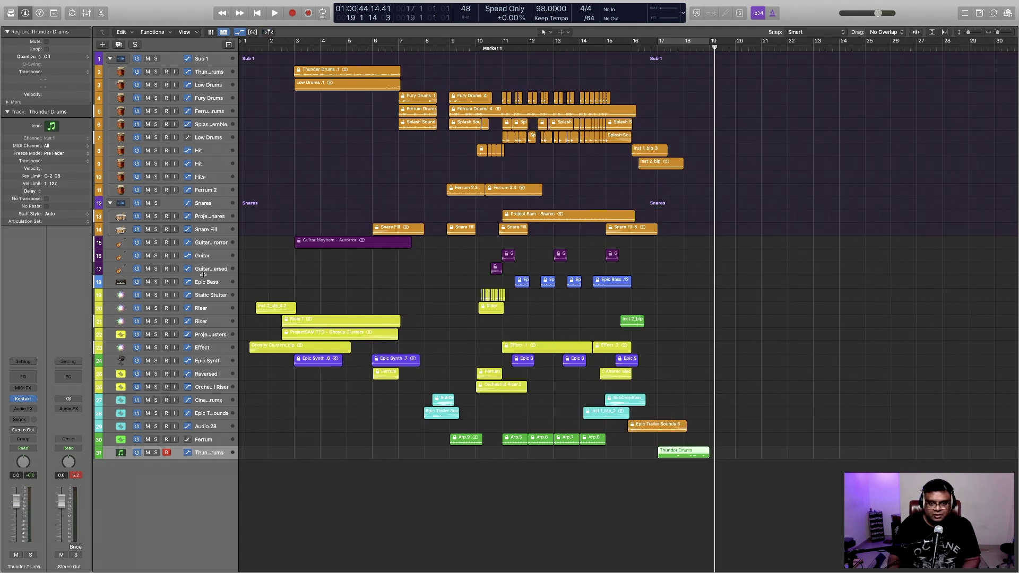